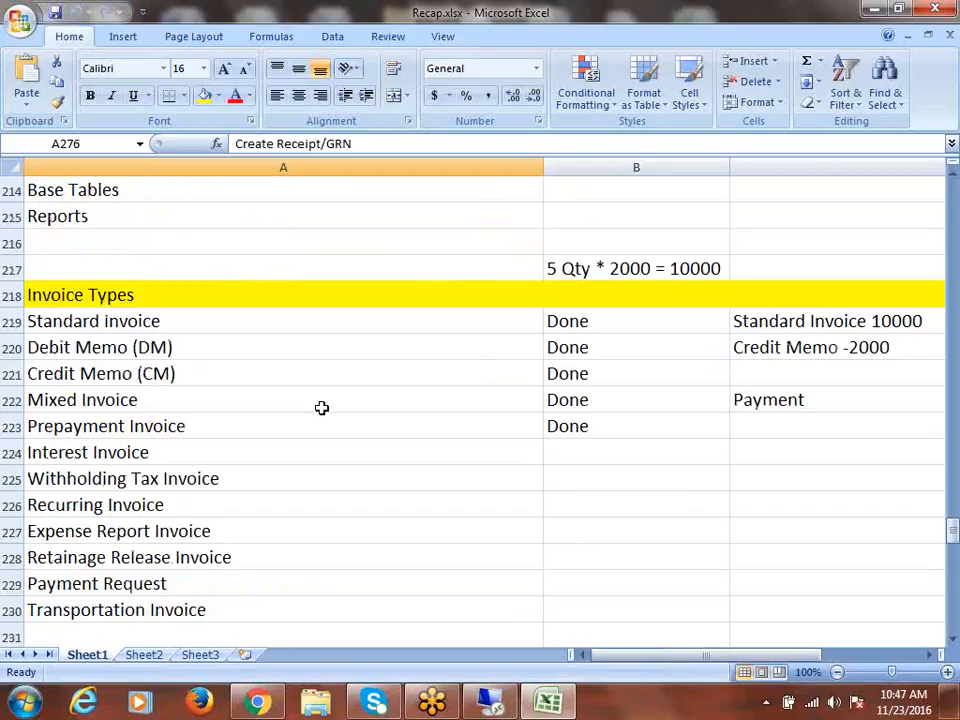
Review the entries from Standard Invoice through Prepayment Invoice in the Invoice Types list
left_click(105, 324)
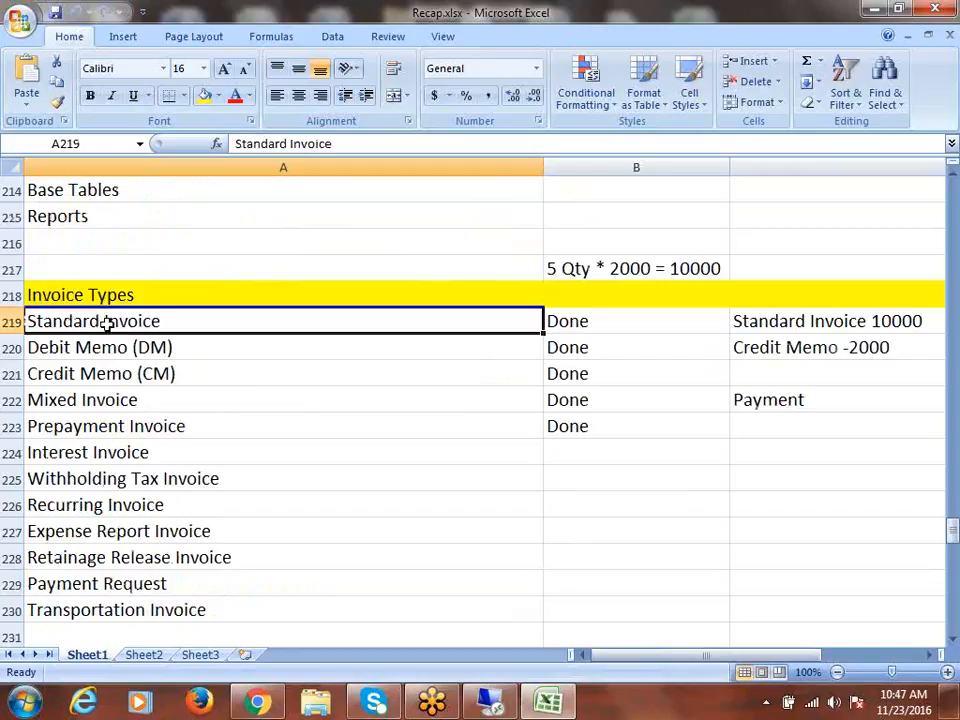
left_click(130, 347)
left_click(135, 383)
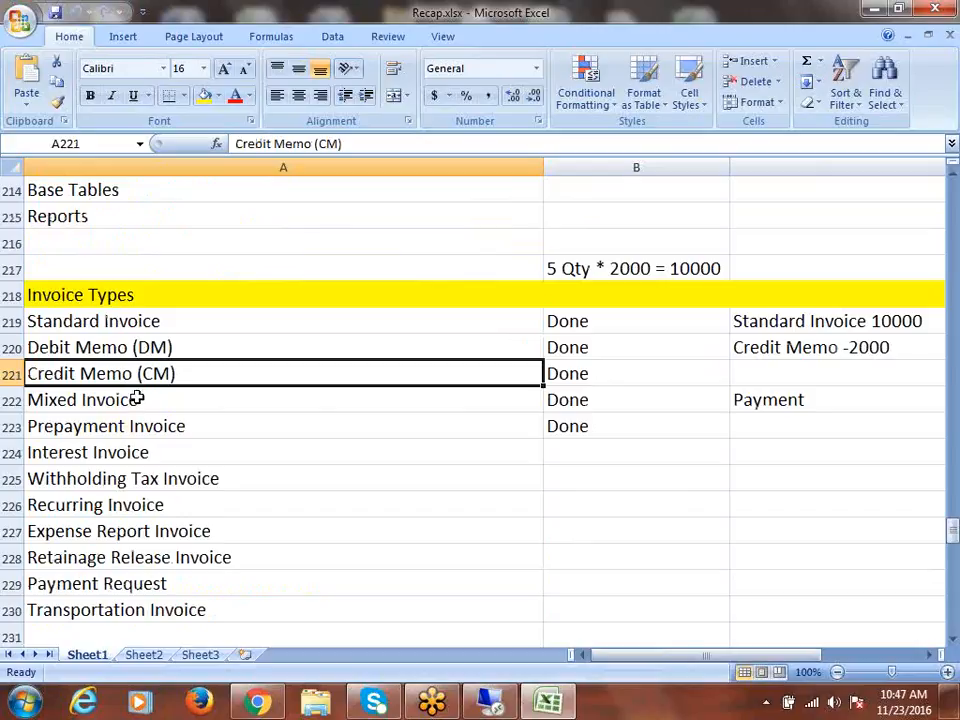
left_click(135, 399)
left_click(159, 430)
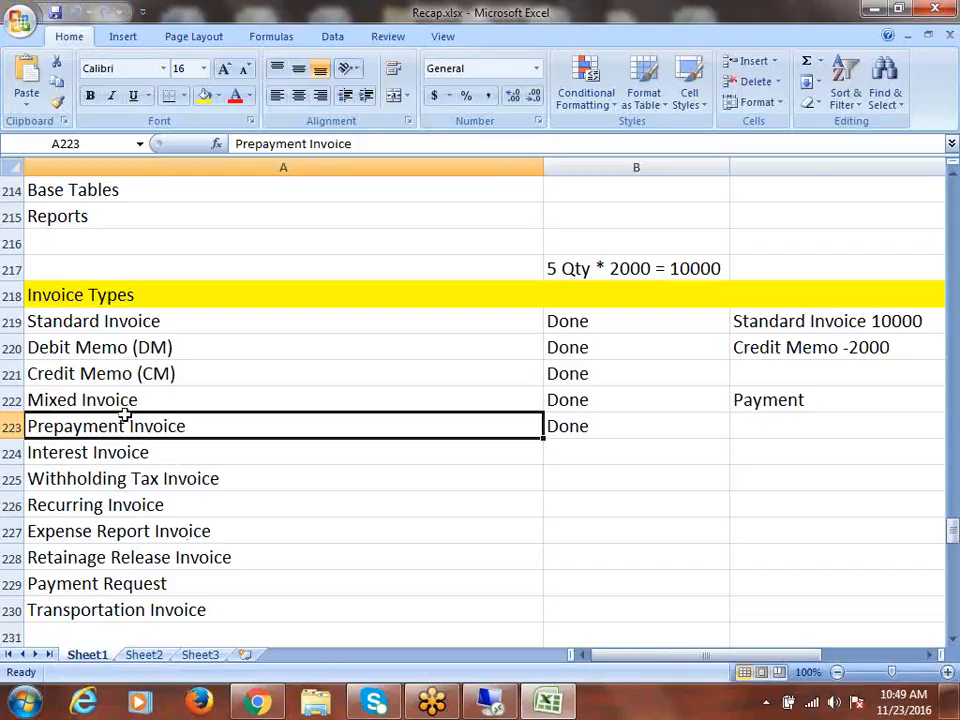
left_click_drag(121, 326, 141, 424)
Copy the Interest Invoice entry from the Invoice Types list into cell A287, below the Prepayment Invoice section
left_click(80, 452)
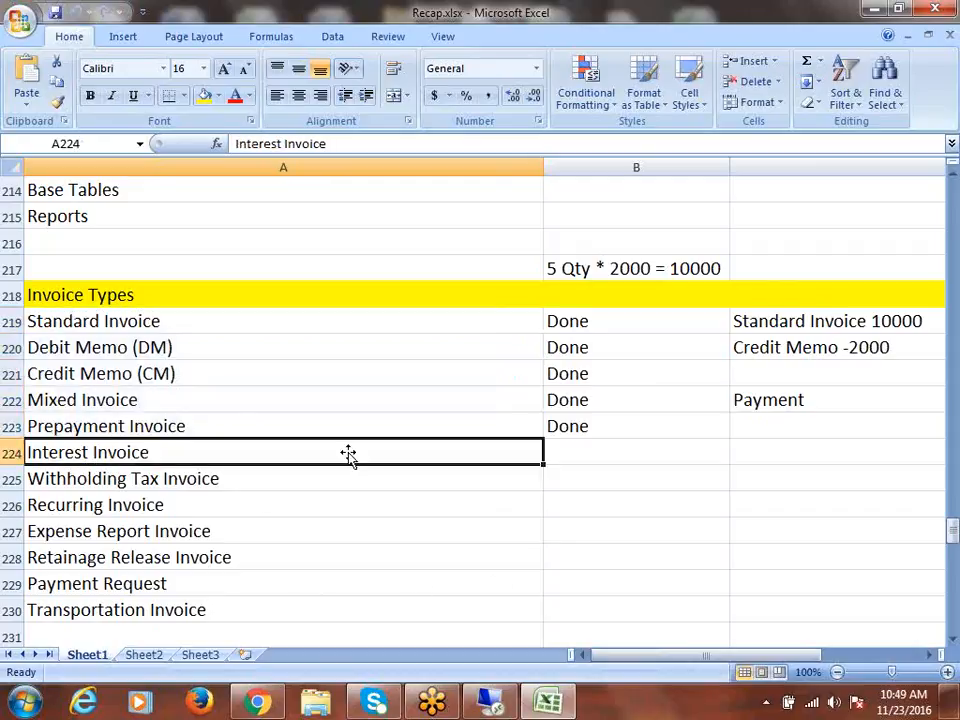
key("ctrl+c")
scroll(352, 458, "down", 18)
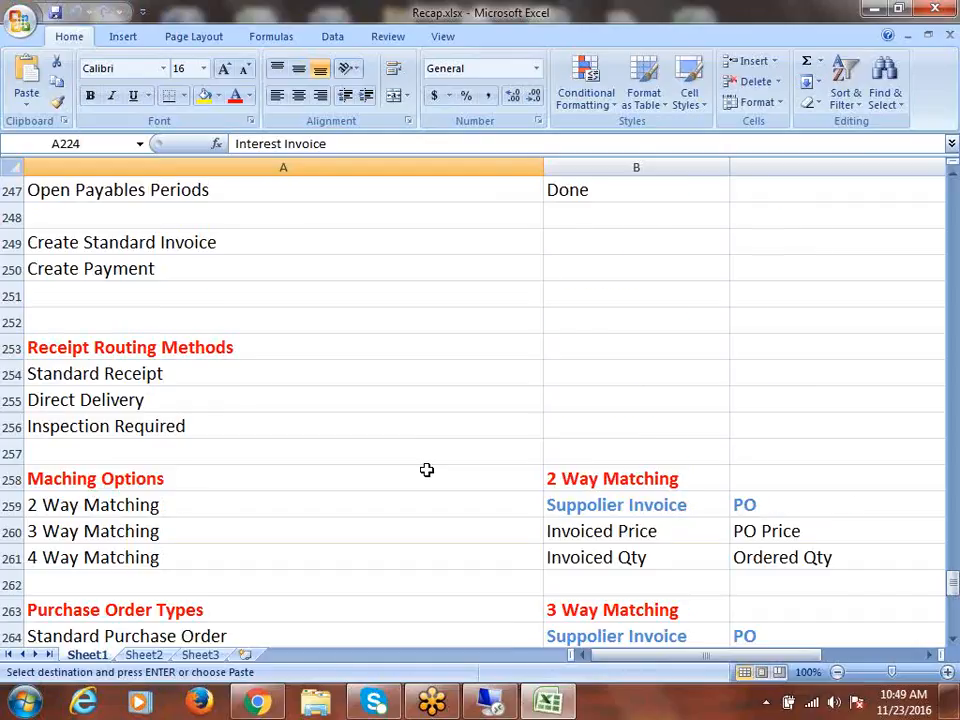
scroll(430, 464, "down", 3)
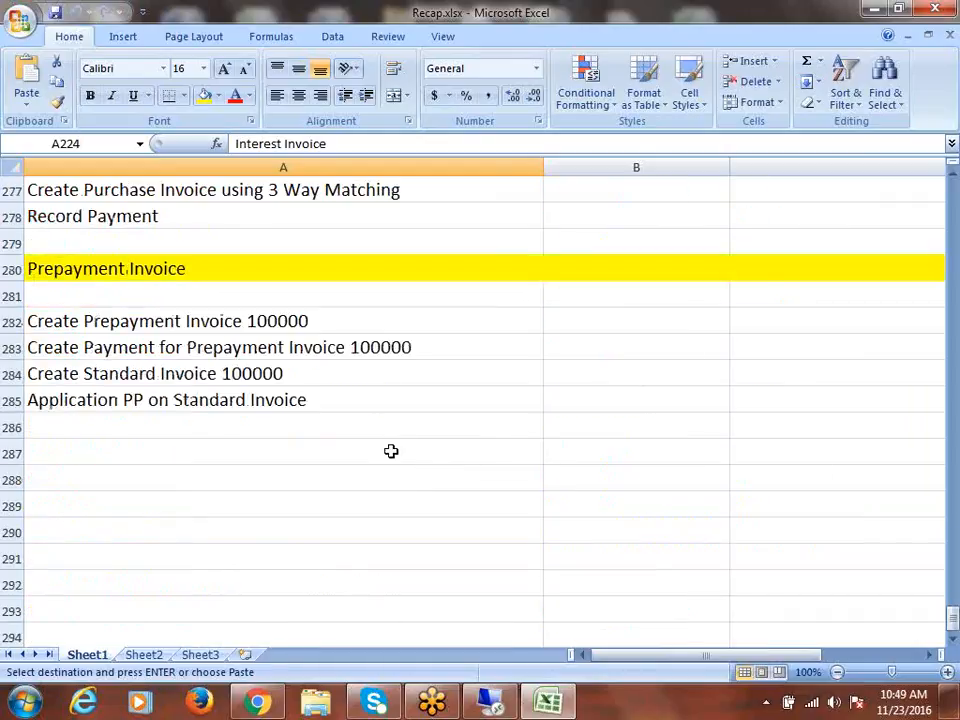
scroll(184, 356, "up", 1)
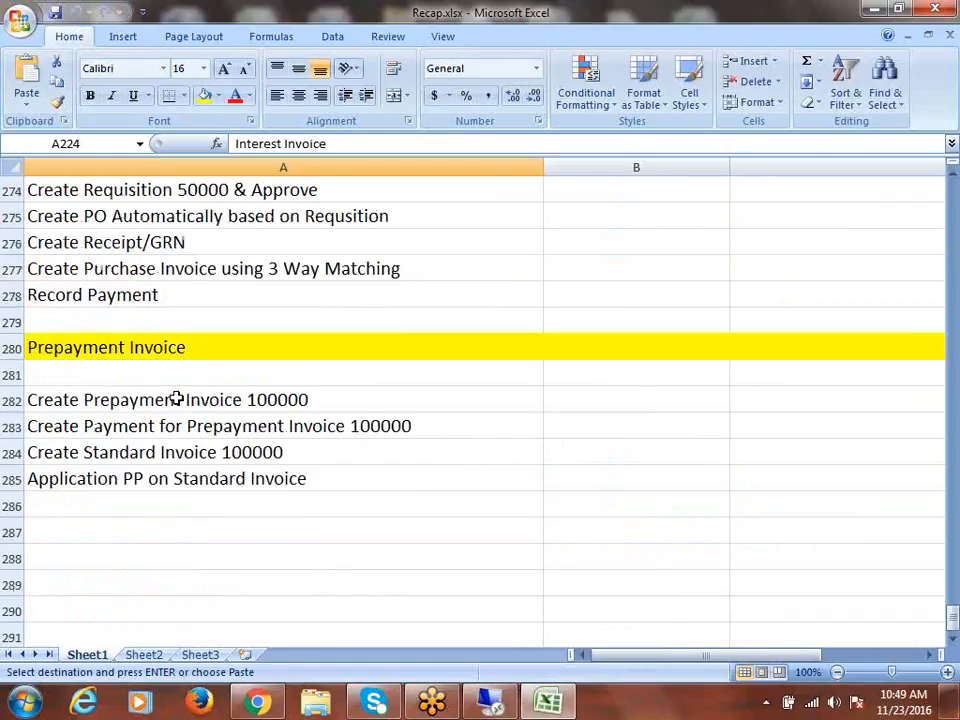
left_click_drag(141, 405, 156, 478)
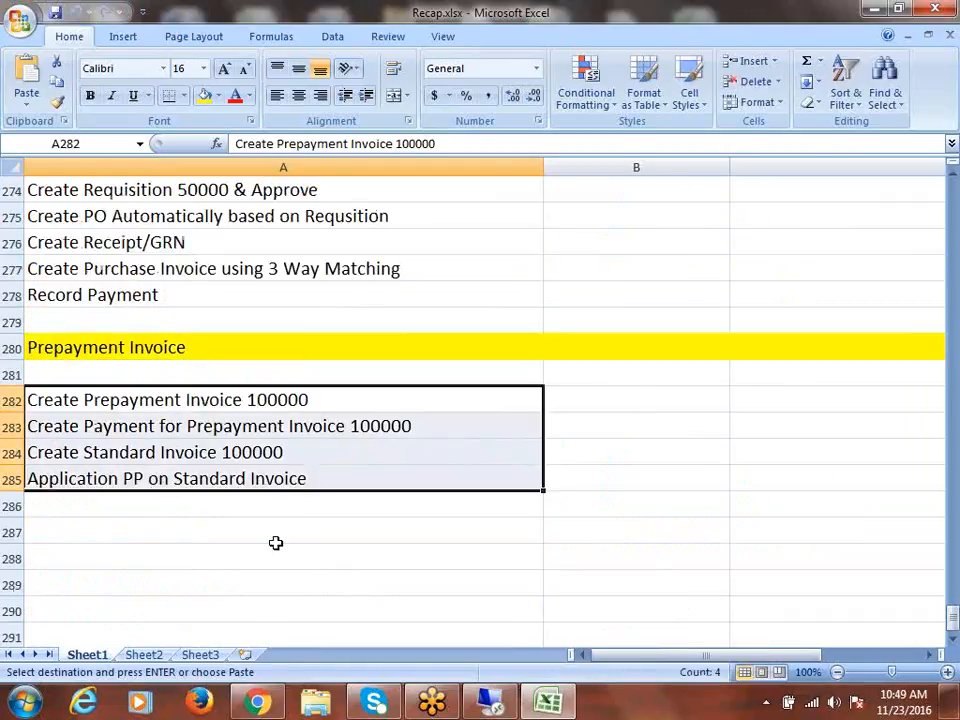
left_click(174, 525)
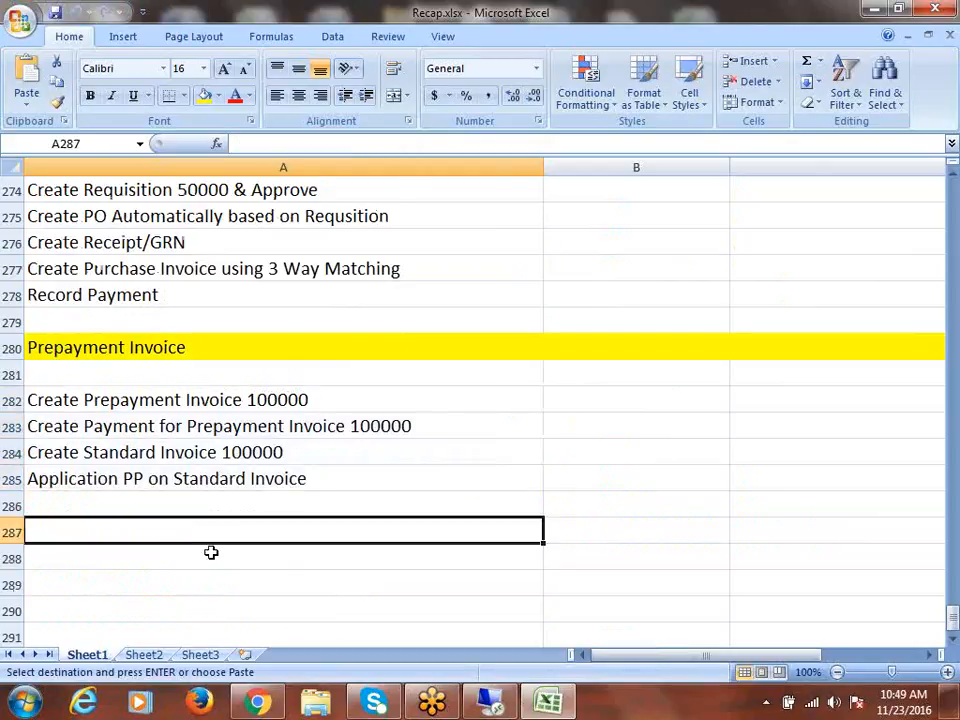
scroll(233, 551, "down", 1)
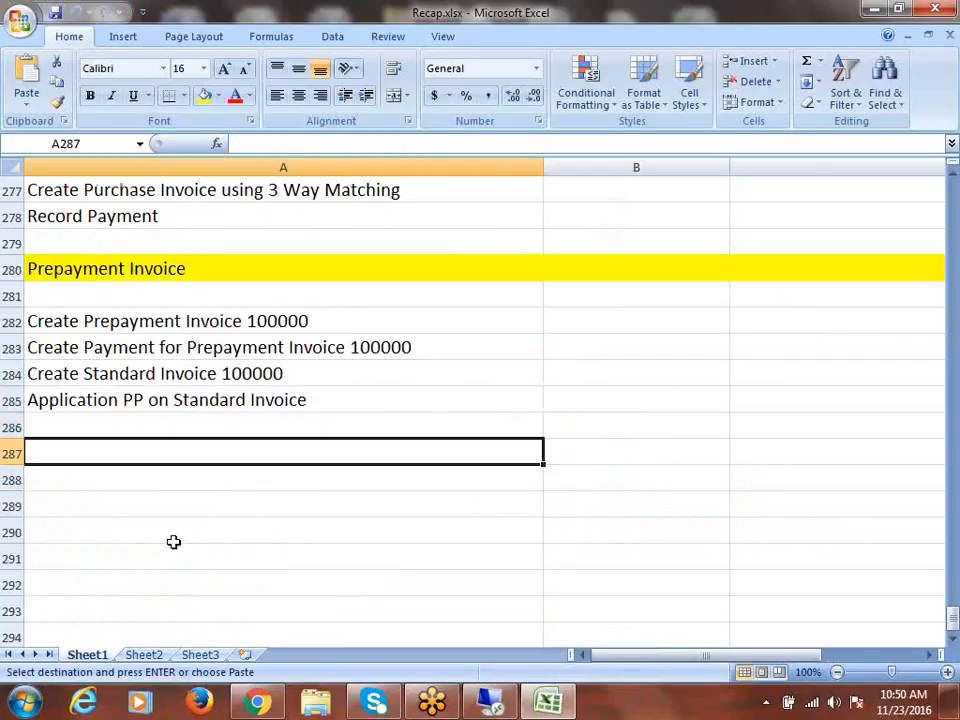
key("ctrl+v")
key("Escape")
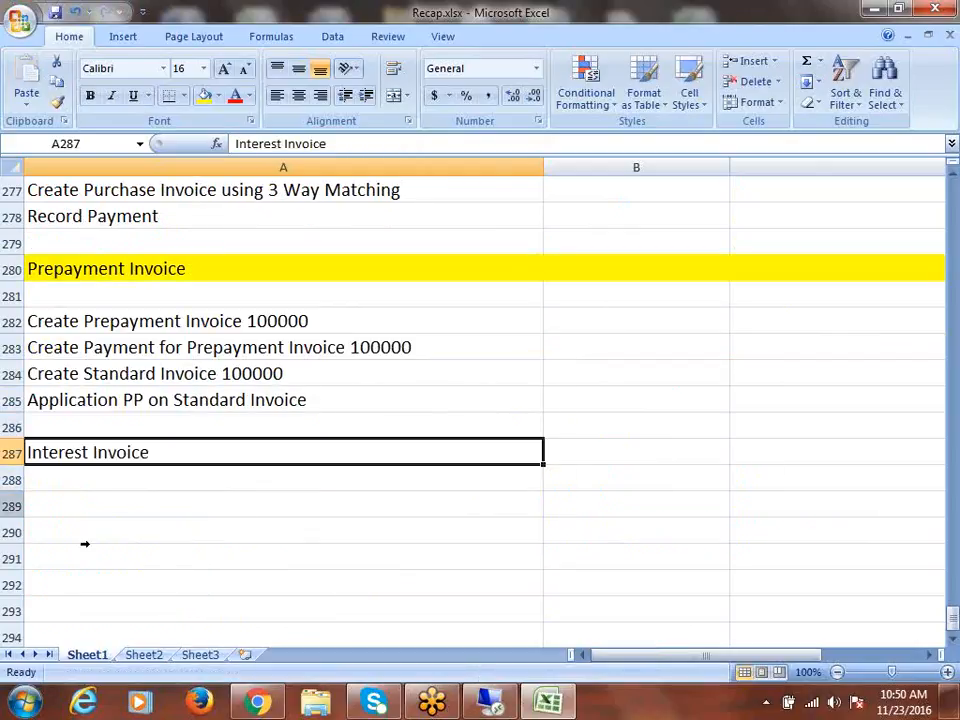
Fill the whole Interest Invoice row 287 with yellow to mark it as a section heading
left_click(4, 453)
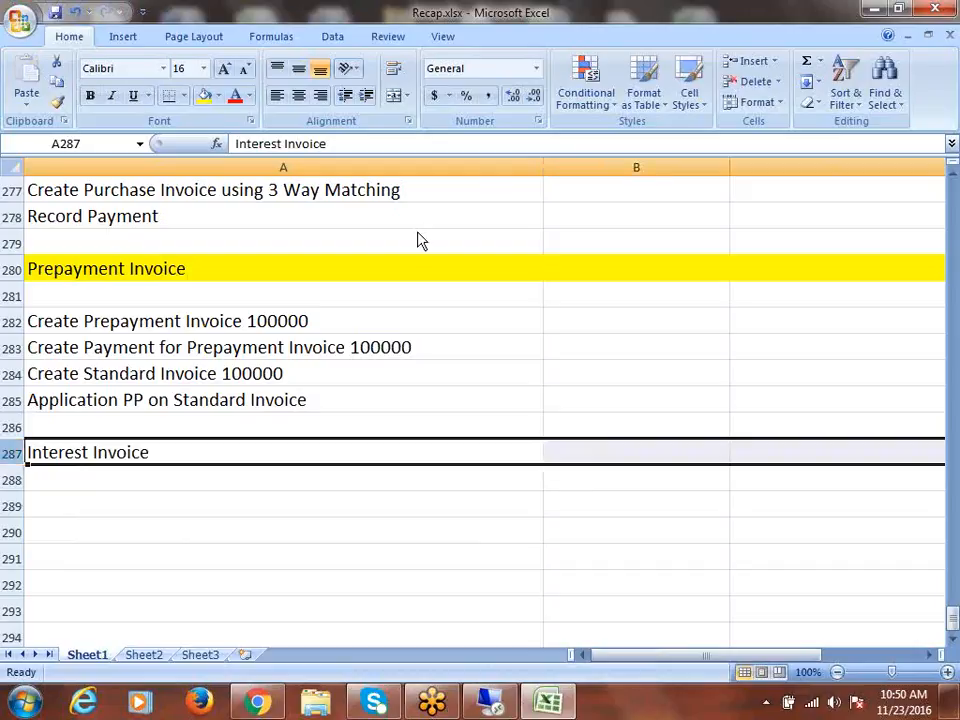
left_click(203, 97)
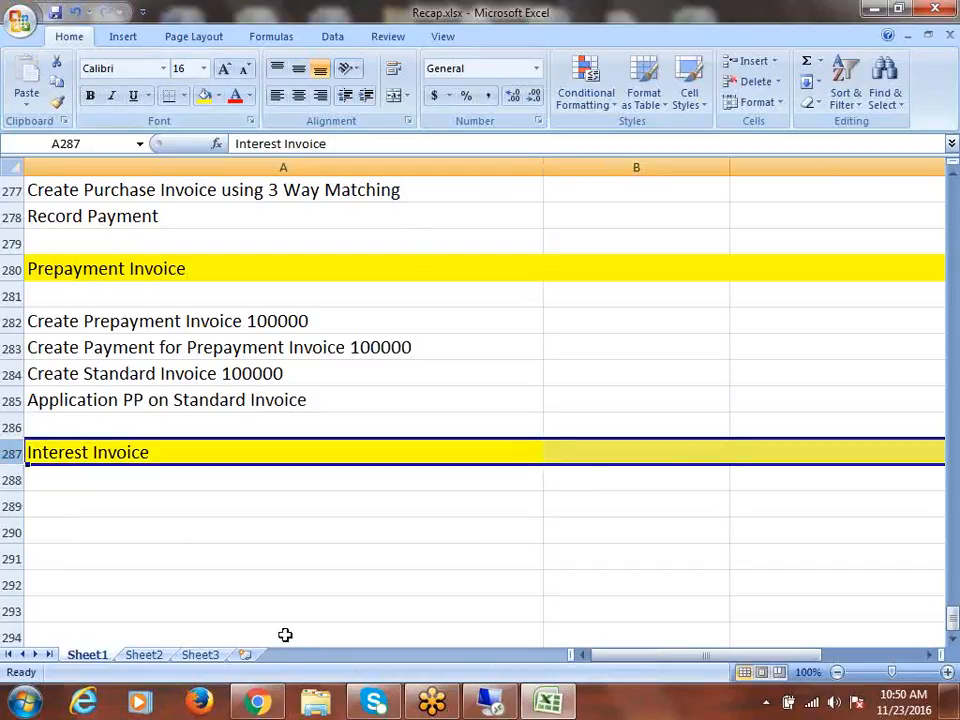
left_click(117, 474)
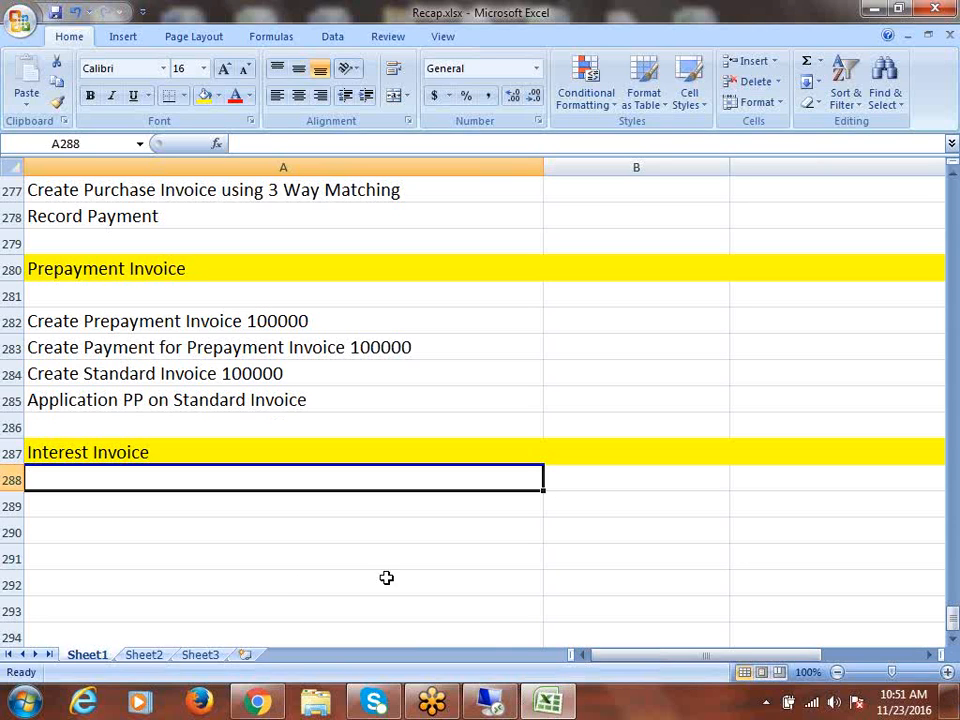
left_click(600, 33)
left_click(602, 33)
left_click(855, 29)
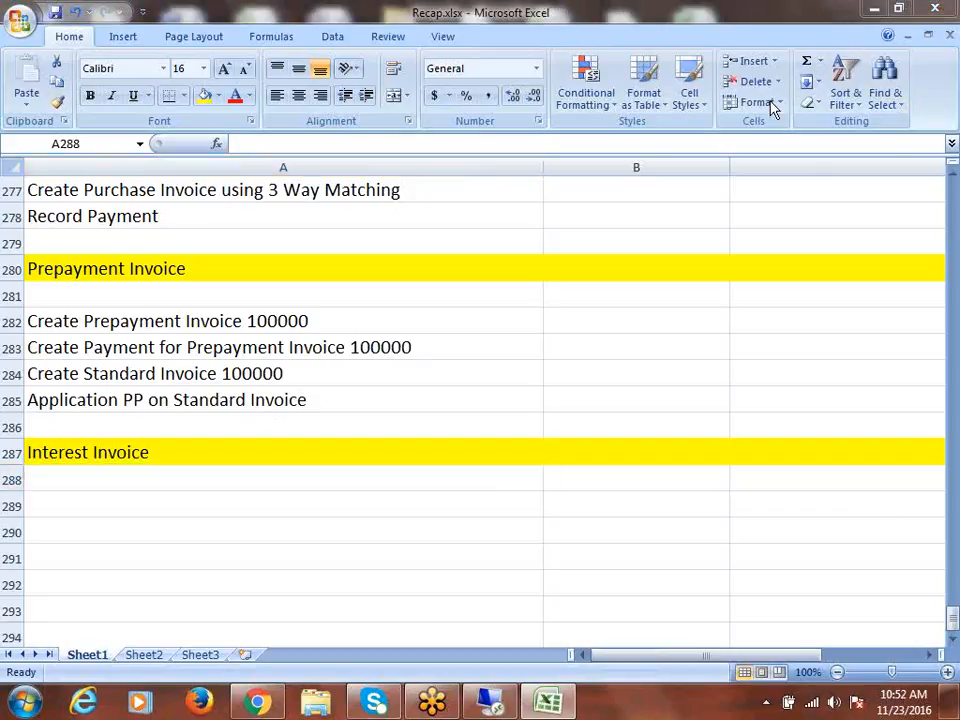
Enter "Set Payable Options for Interest Invoice" in cell A288, directly below the Interest Invoice heading
left_click(62, 476)
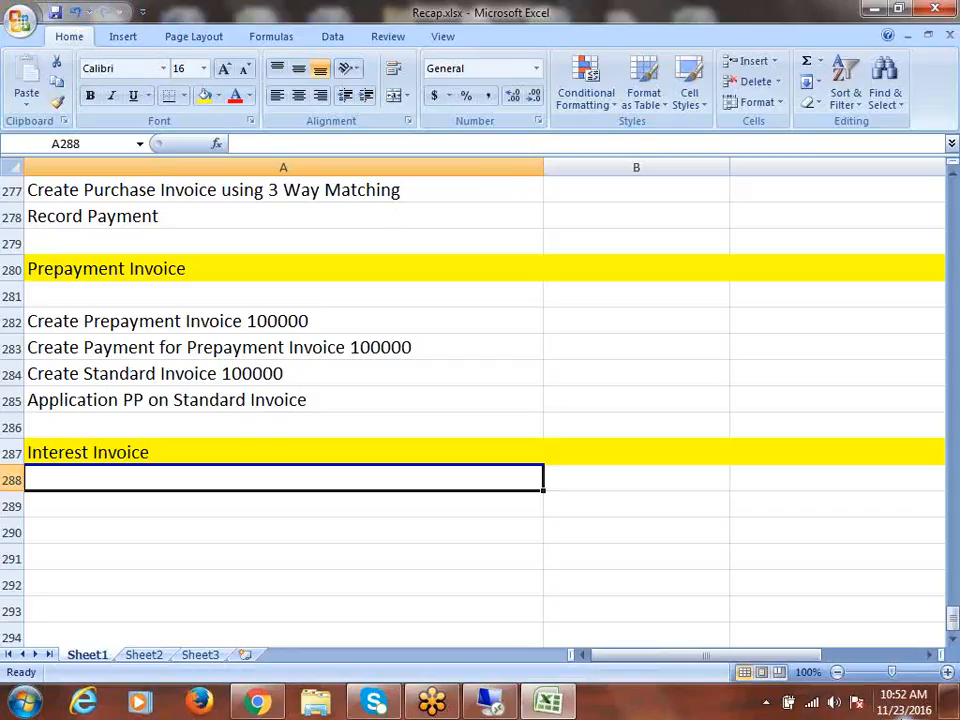
type("Setu")
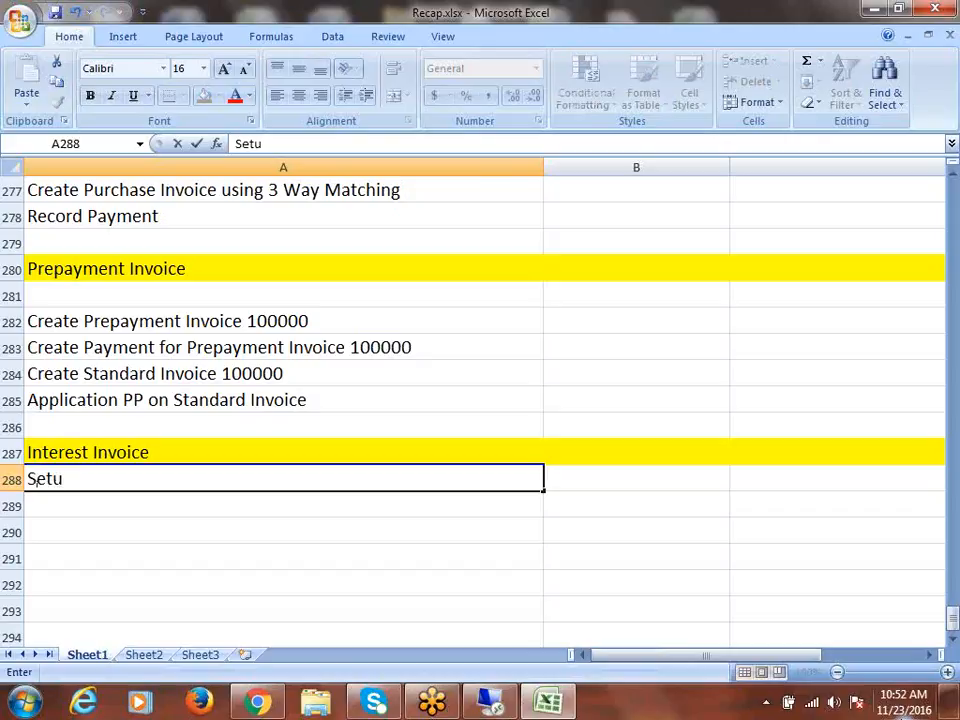
key("BackSpace")
type("Payabl")
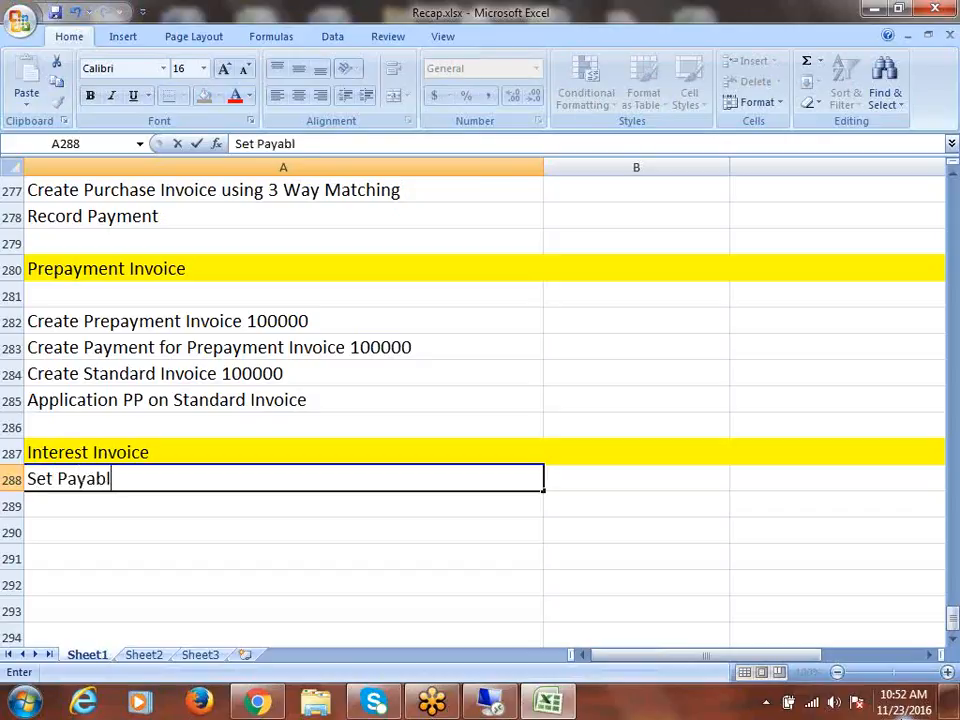
type("e Optio")
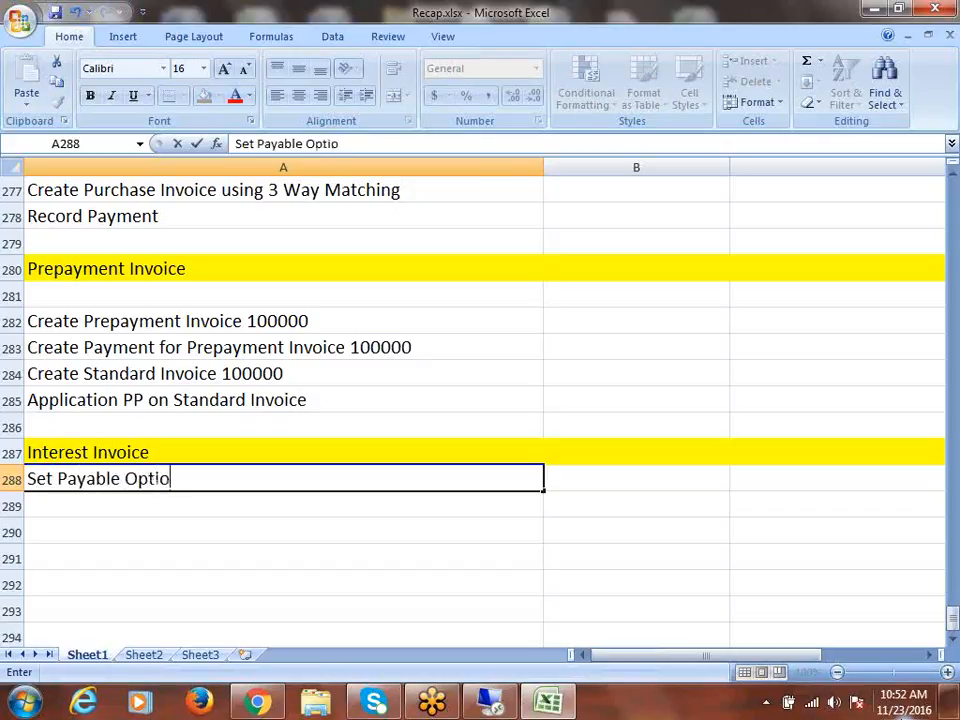
type("ns for Int")
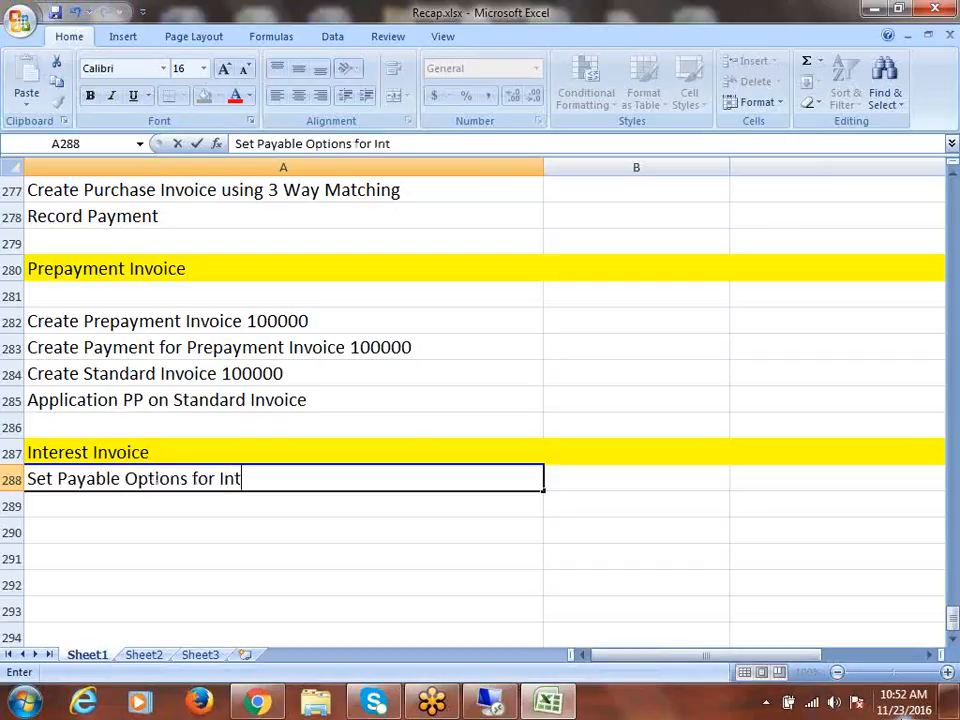
type("erest Invoice")
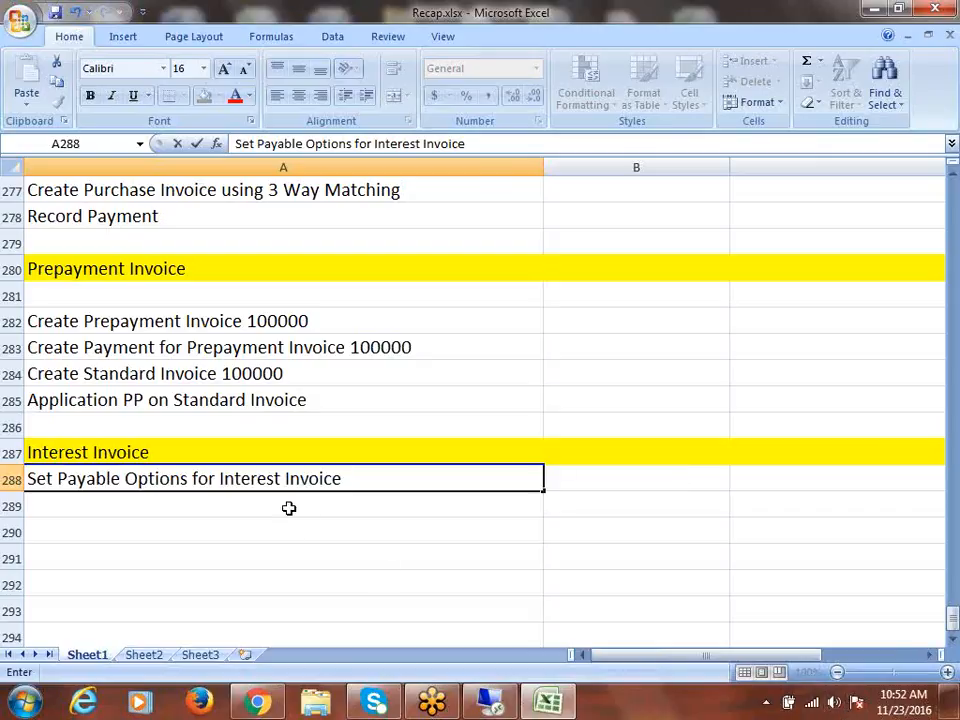
key("Return")
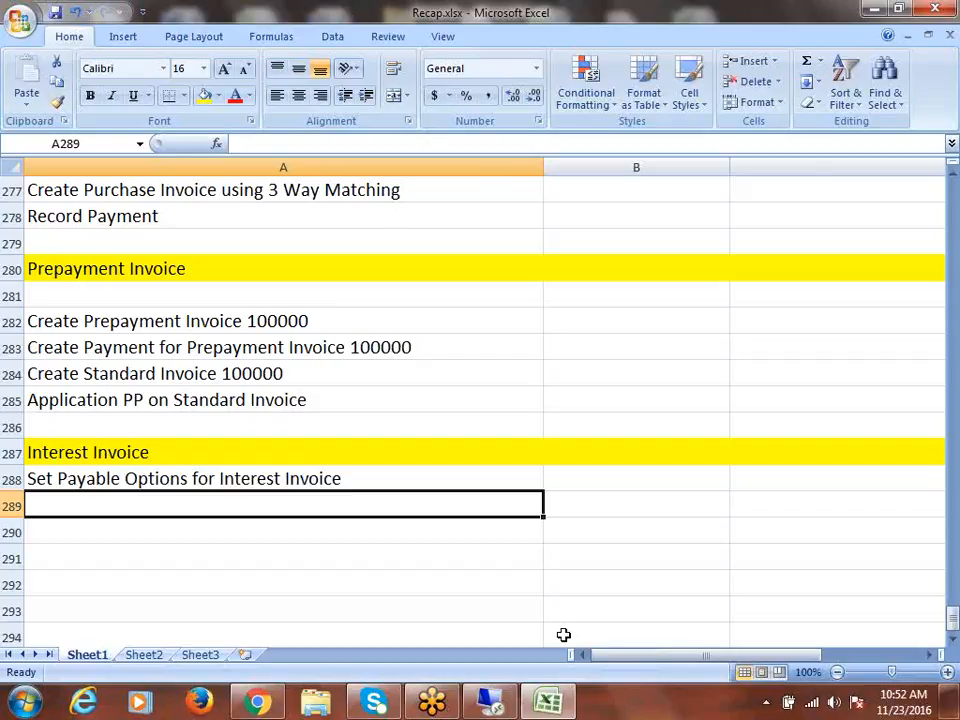
Enter "Enable Create Interest Invoice at Supplier" in cell A289, save the workbook, and select cell A290
type("C")
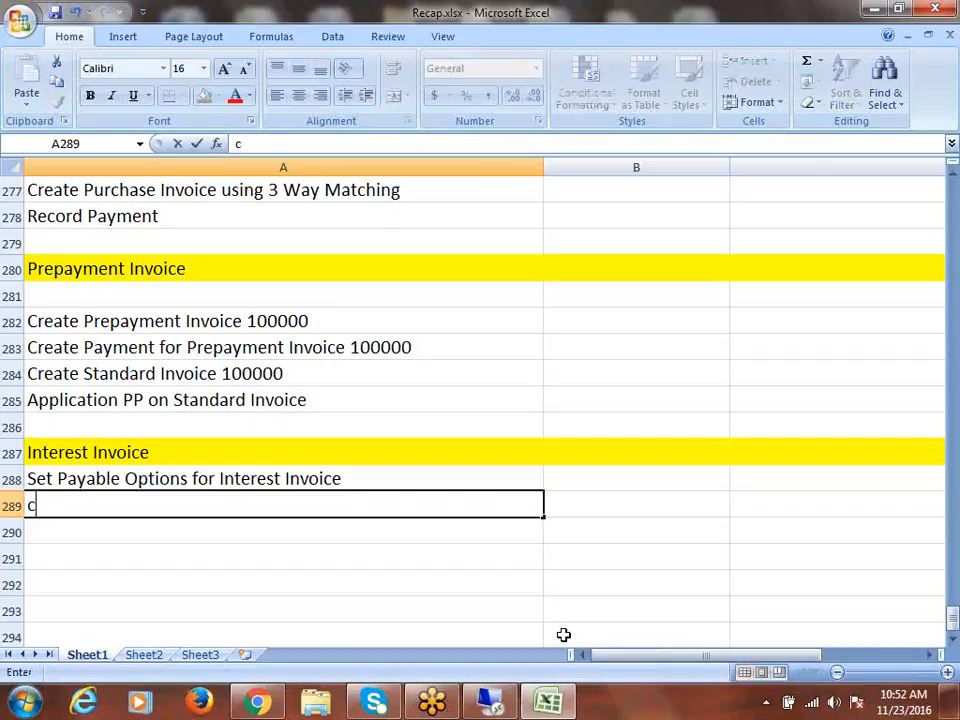
key("BackSpace")
type("e")
key("BackSpace")
type("Enable")
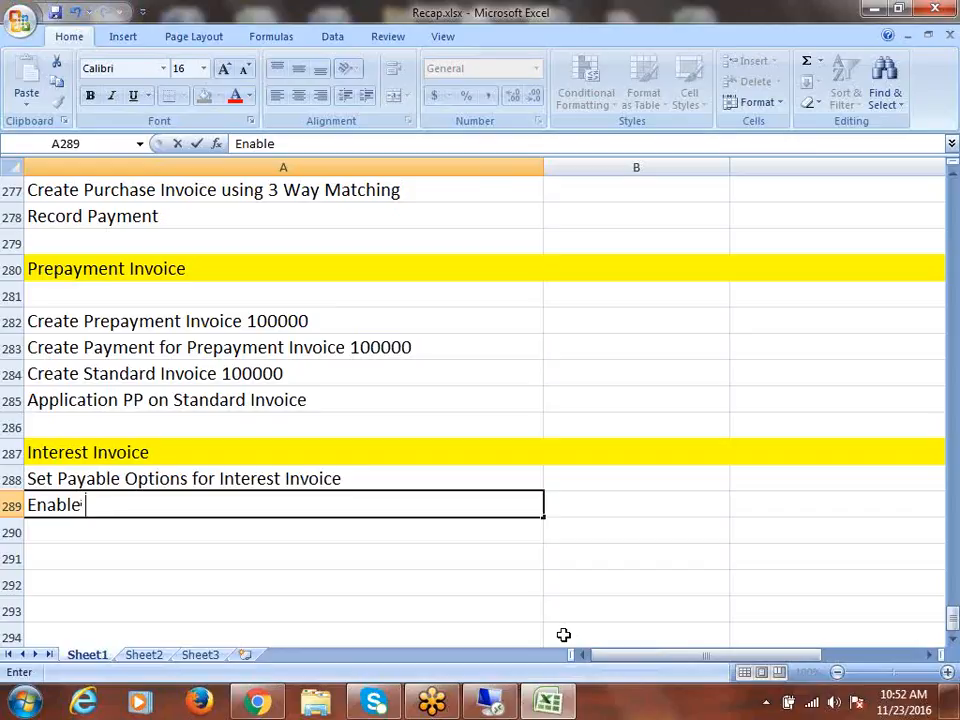
type("Create ")
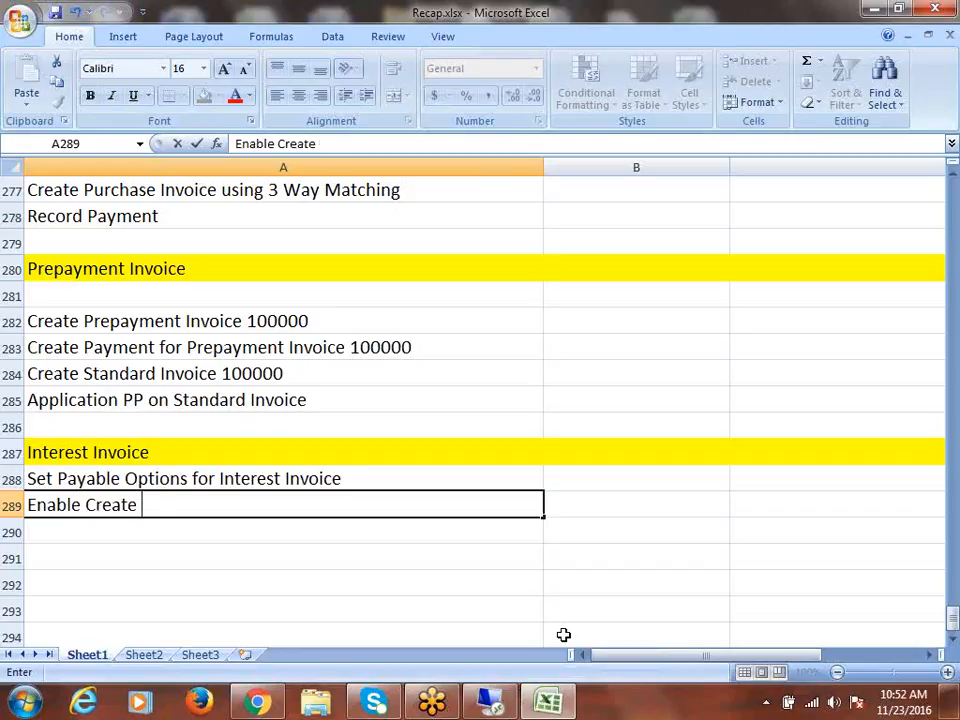
type("Interest I")
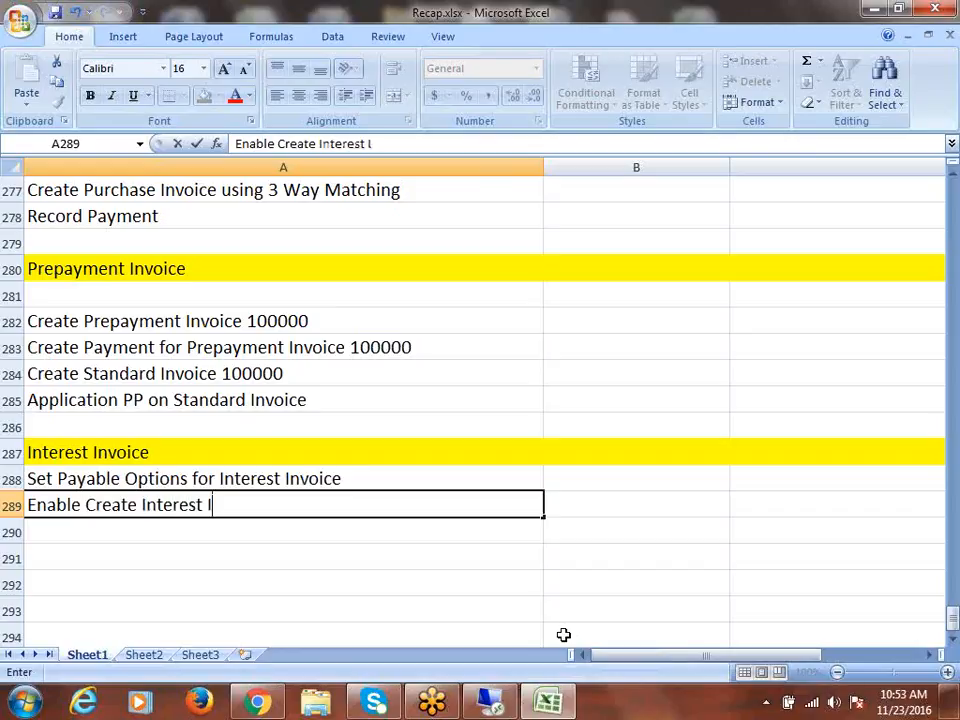
type("nvboi")
key("BackSpace")
key("BackSpace")
key("BackSpace")
type("v")
key("BackSpace")
type("oice")
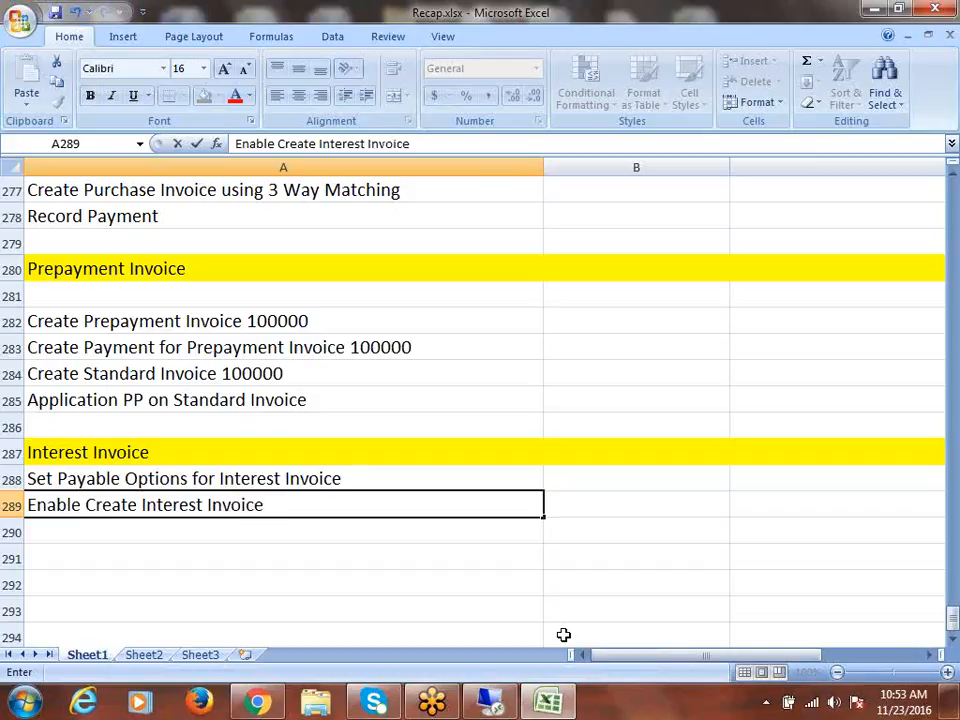
type(" at Supplier")
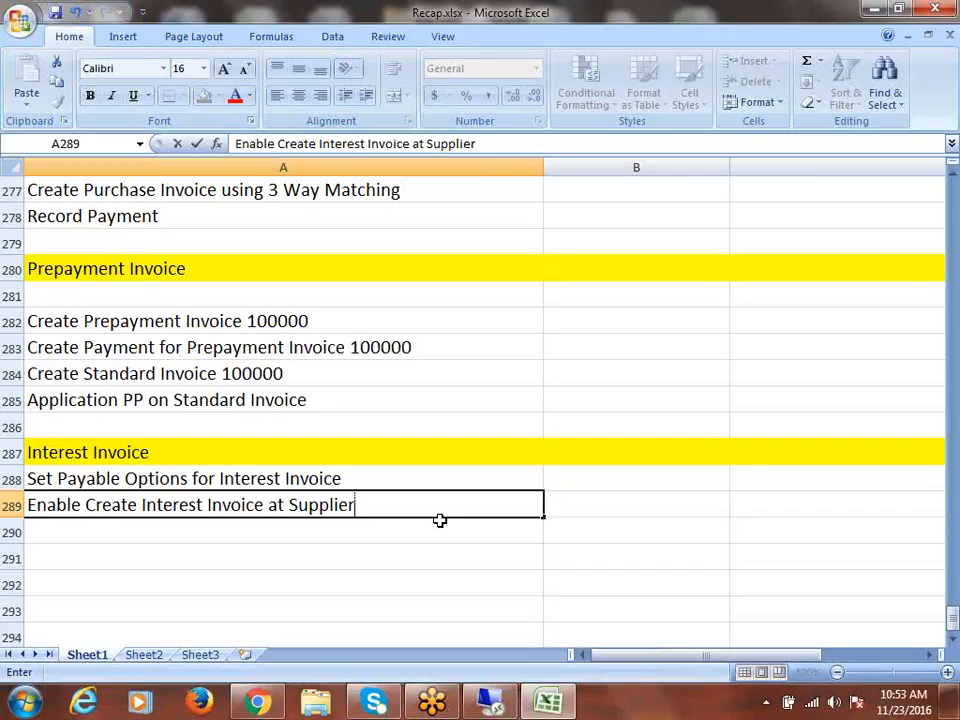
key("ctrl+s")
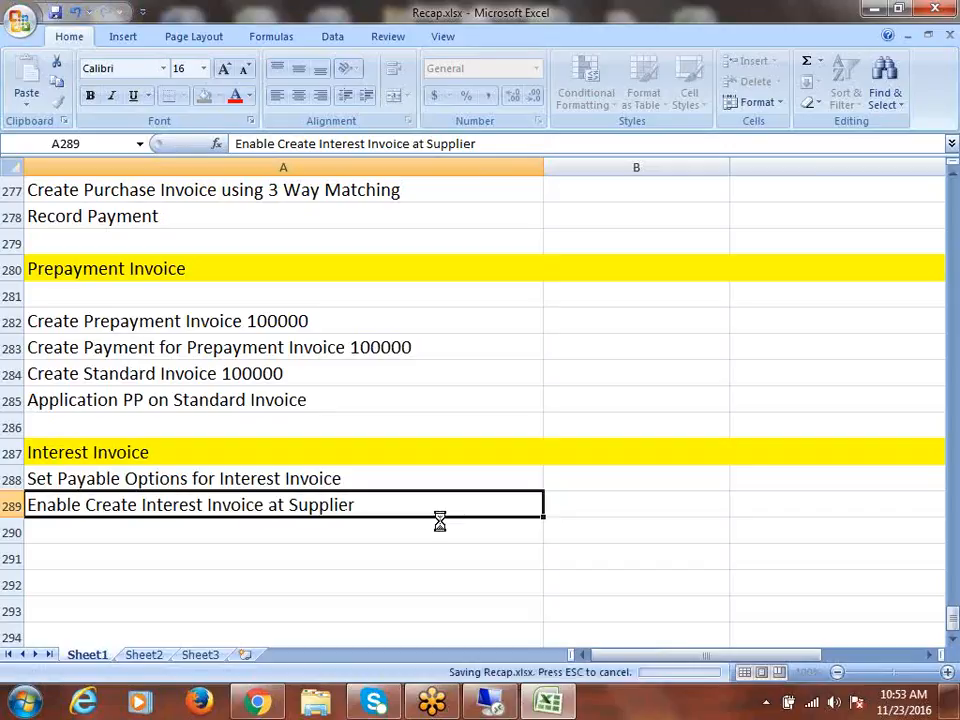
left_click(73, 526)
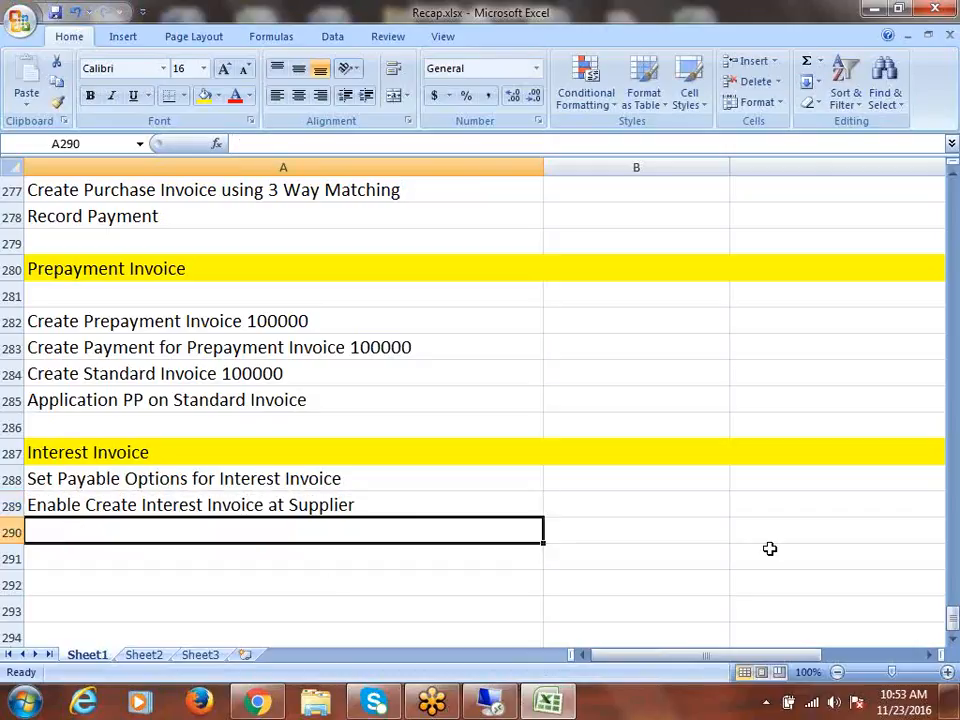
type("Create")
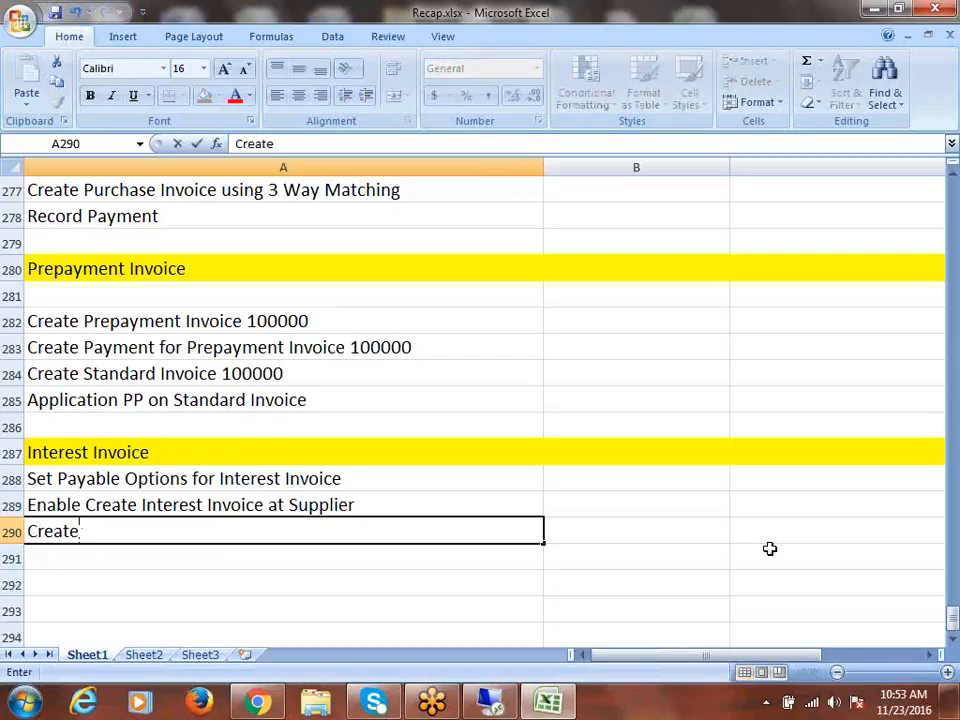
key("BackSpace")
key("BackSpace")
key("BackSpace")
key("BackSpace")
key("BackSpace")
key("BackSpace")
type("Define ")
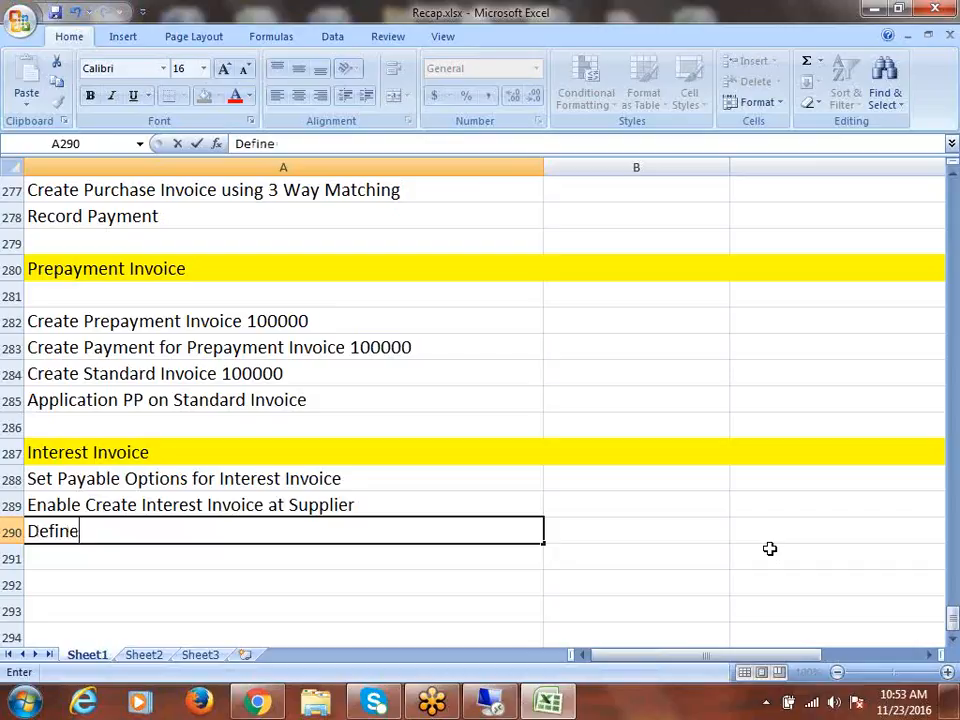
type("Inte")
key("BackSpace")
key("BackSpace")
key("BackSpace")
key("BackSpace")
key("BackSpace")
key("BackSpace")
key("BackSpace")
key("BackSpace")
key("BackSpace")
key("BackSpace")
key("BackSpace")
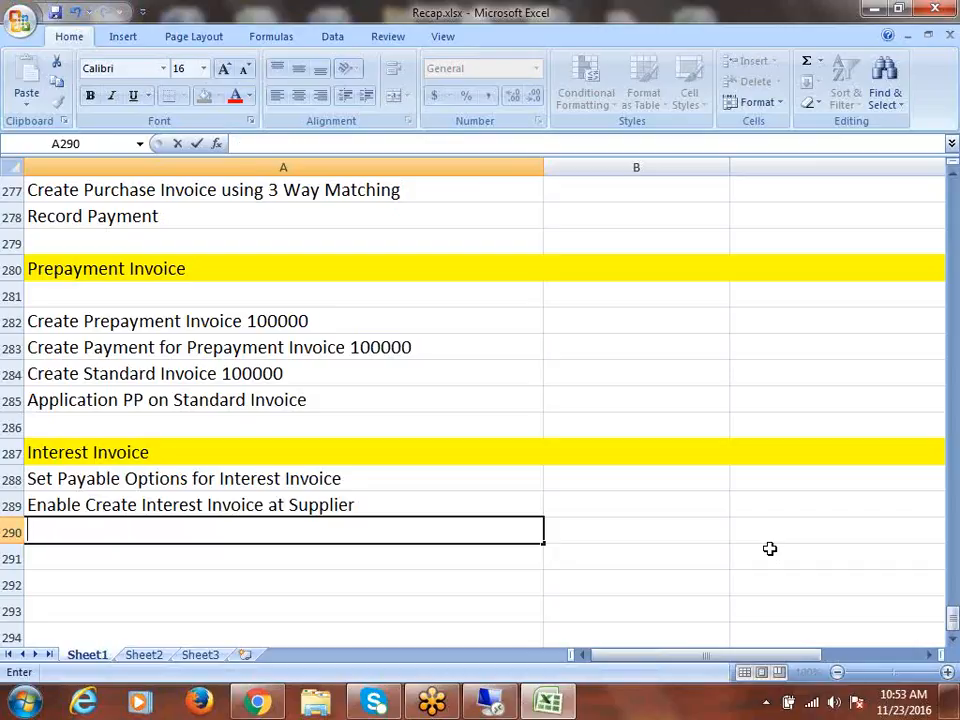
Enter "Set Interest Rates" in cell A290, directly below the Enable Create Interest Invoice at Supplier entry
type("Set I")
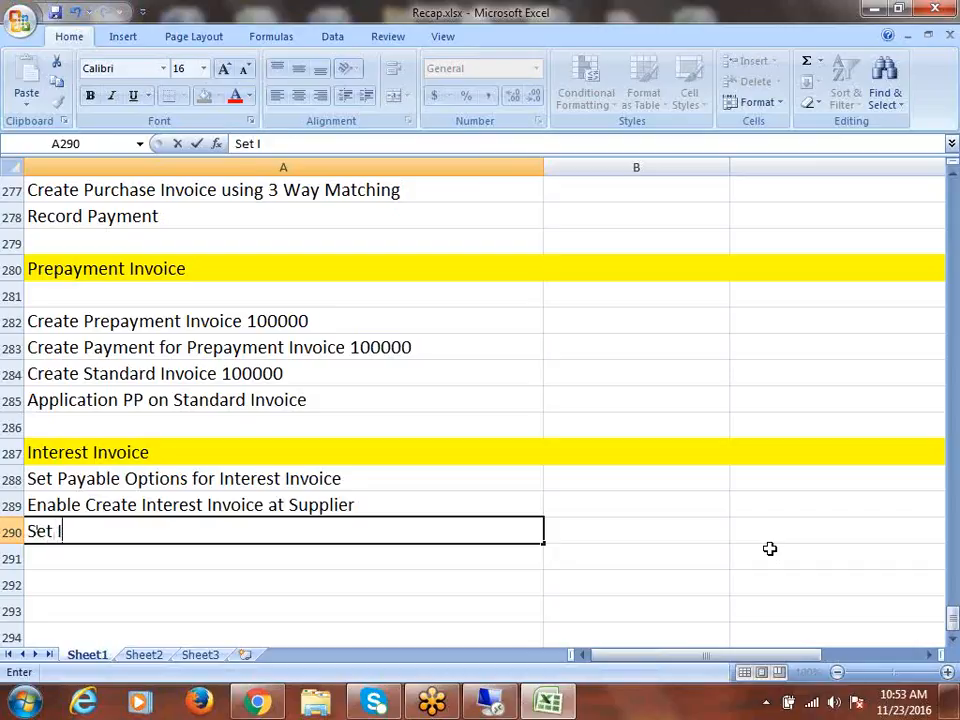
type("nterest Ra")
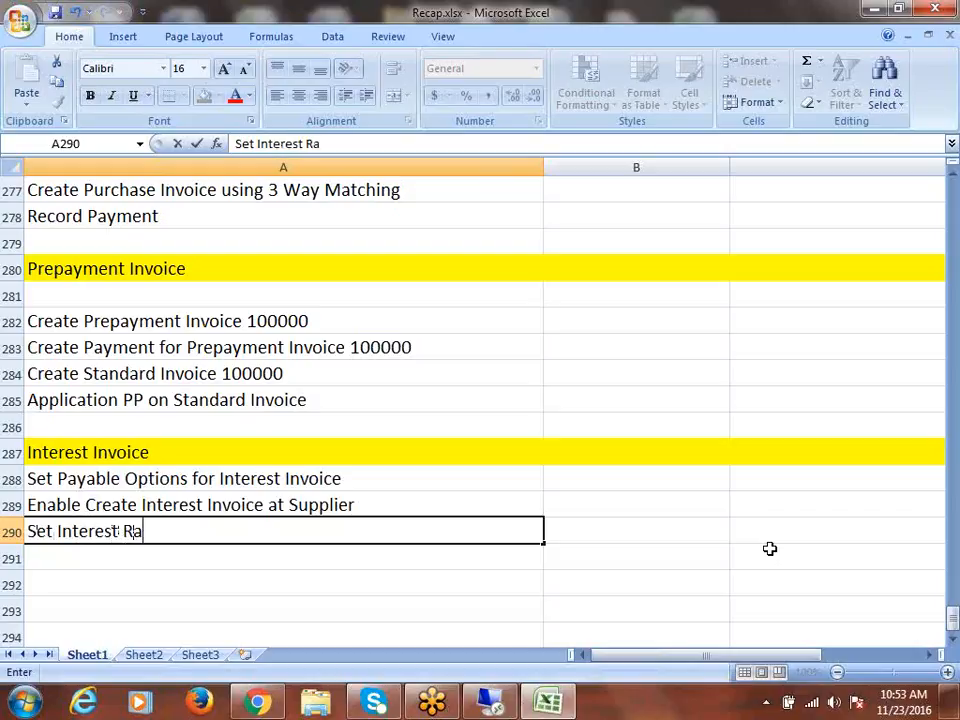
type("tes")
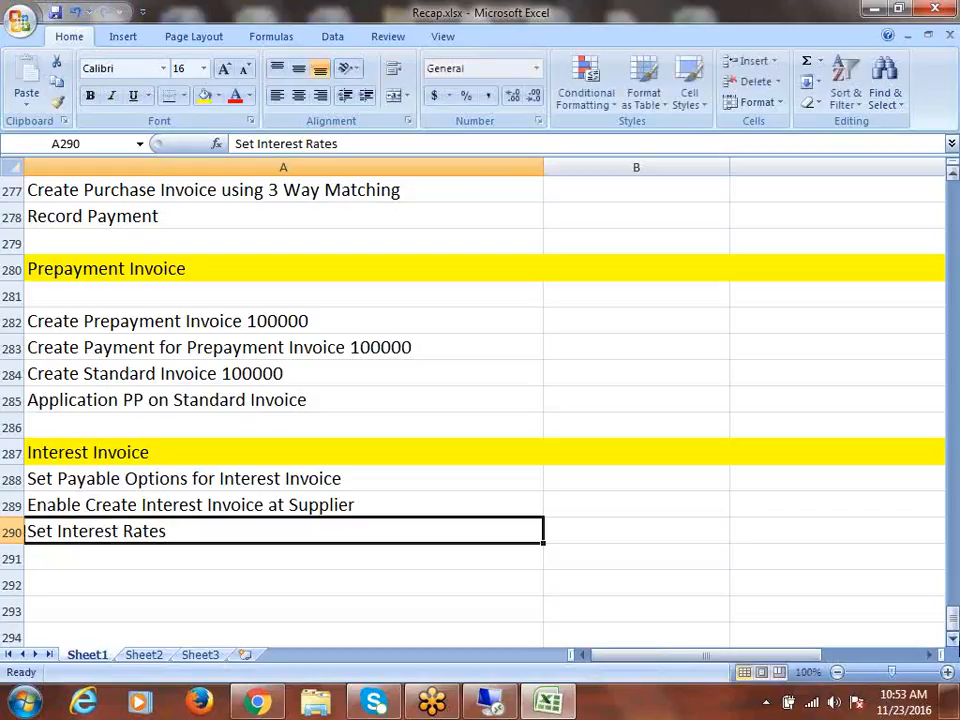
left_click(407, 447)
left_click(645, 405)
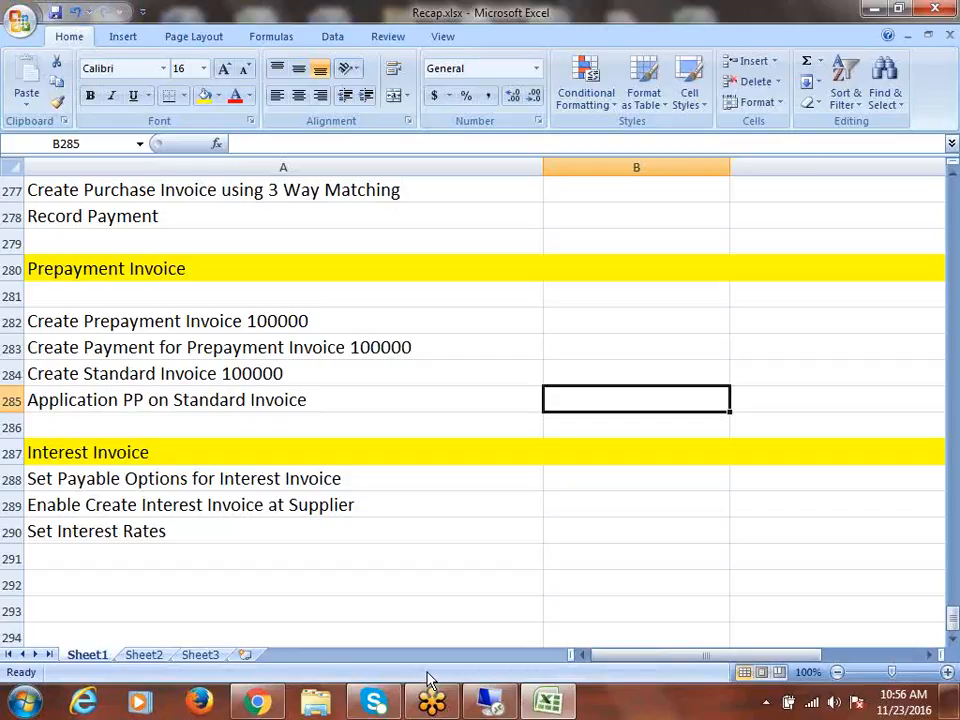
left_click(131, 479)
left_click_drag(131, 479, 161, 527)
Enter "Create Standard Invoice with Past using Immediate Payment Term" in cell A292, leaving row 291 blank below the setup steps
scroll(193, 587, "down", 2)
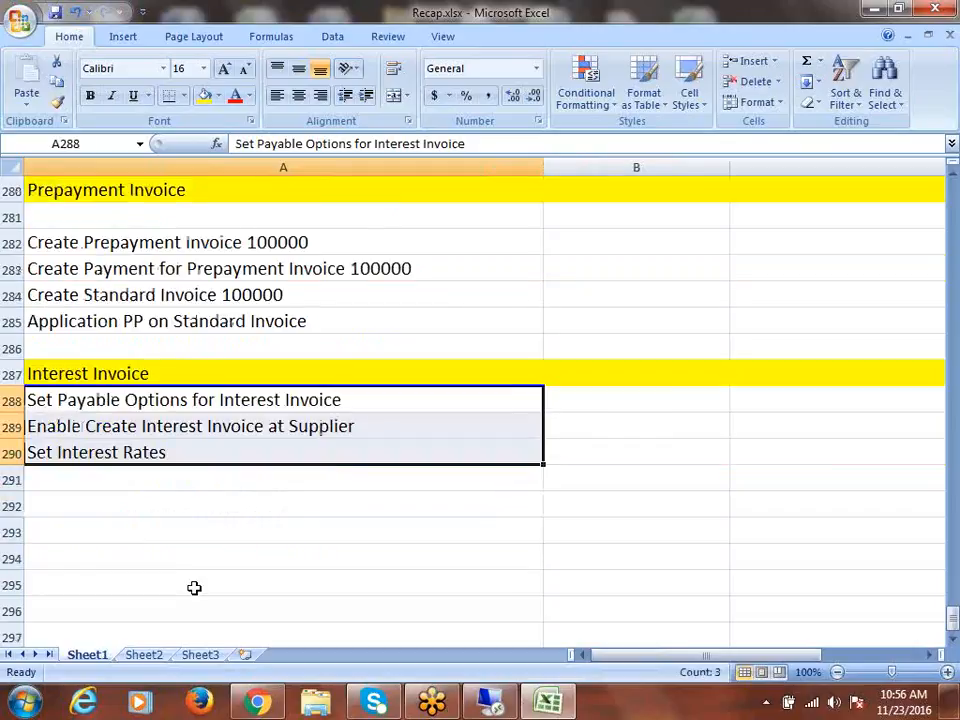
left_click(111, 432)
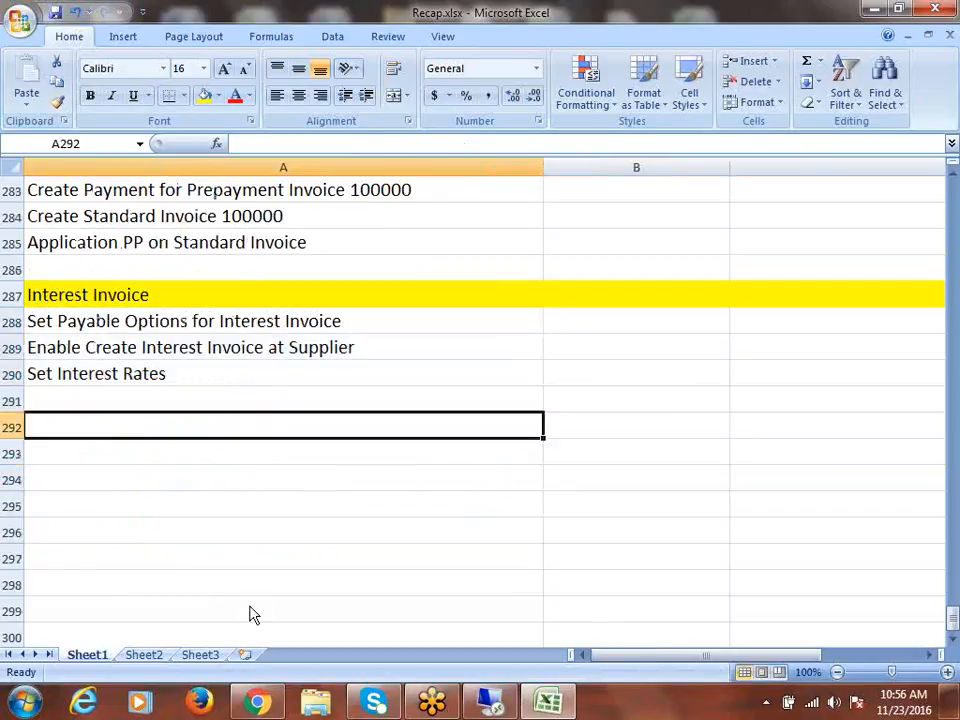
type("Create ")
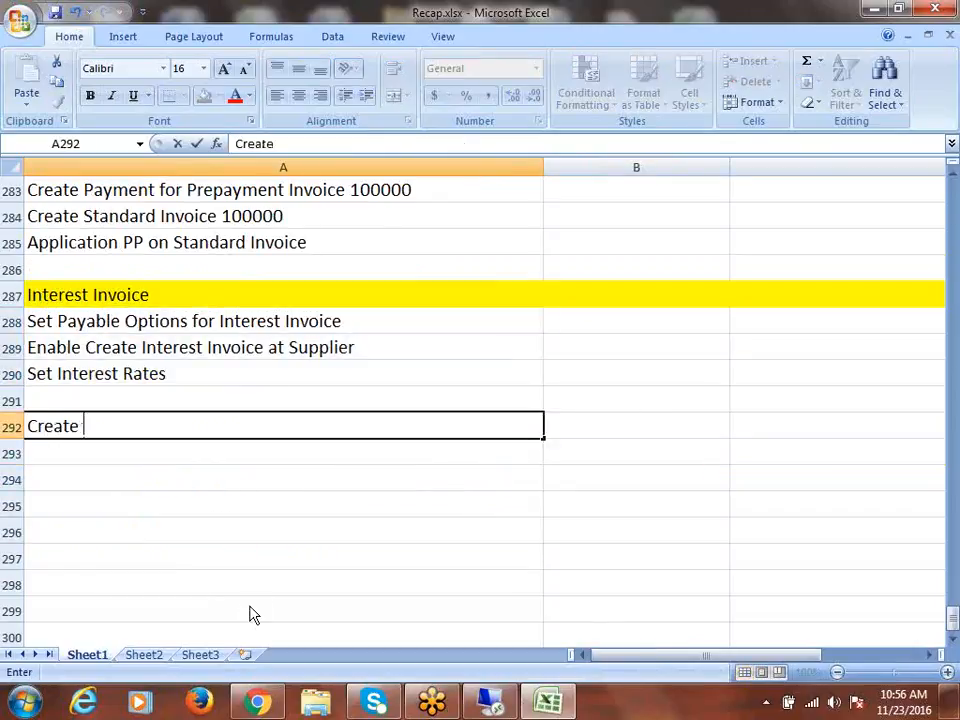
type("Sta")
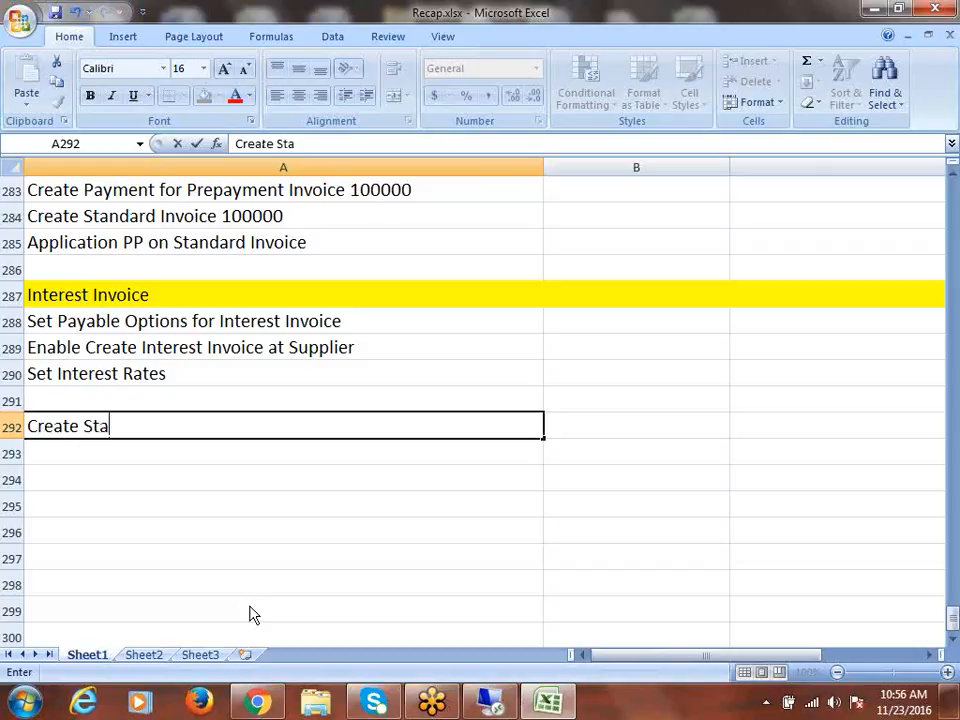
type("ndard Invo")
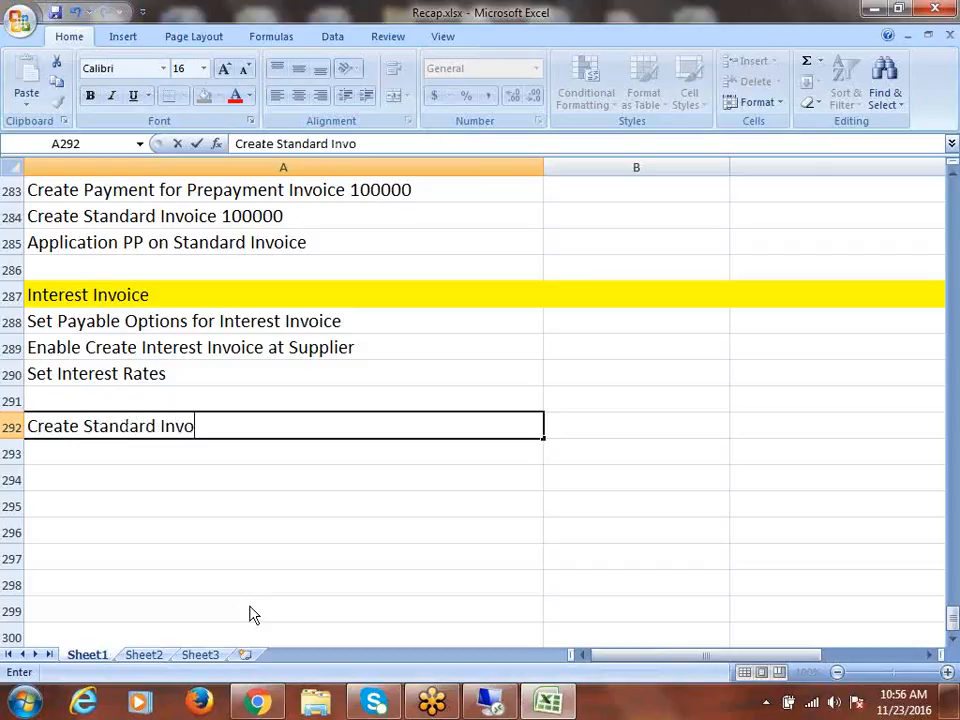
type("ice with Past")
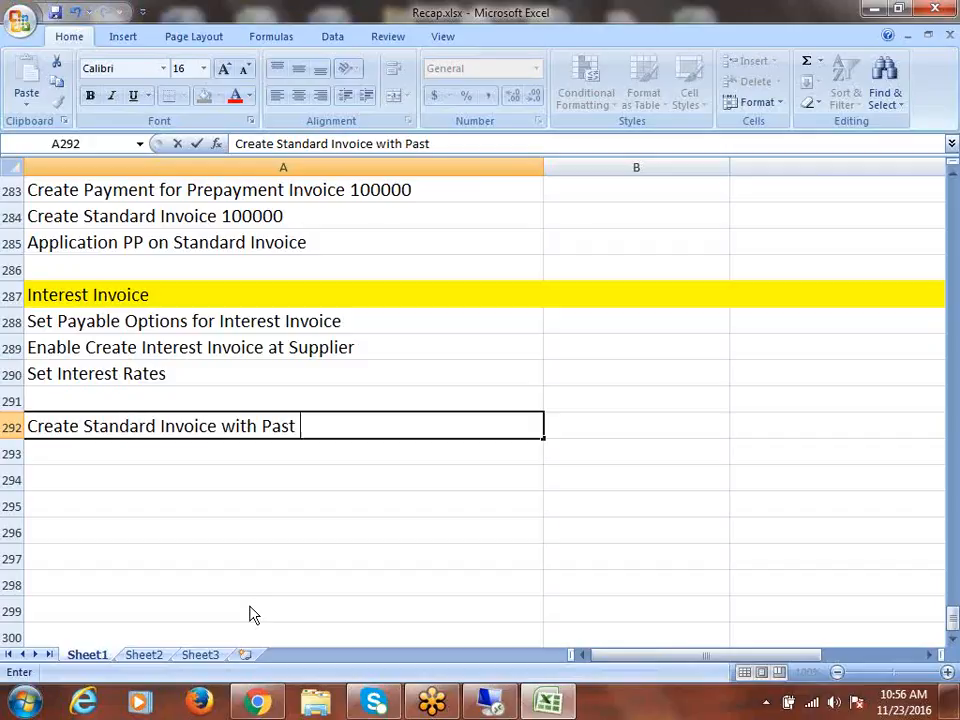
type("using I")
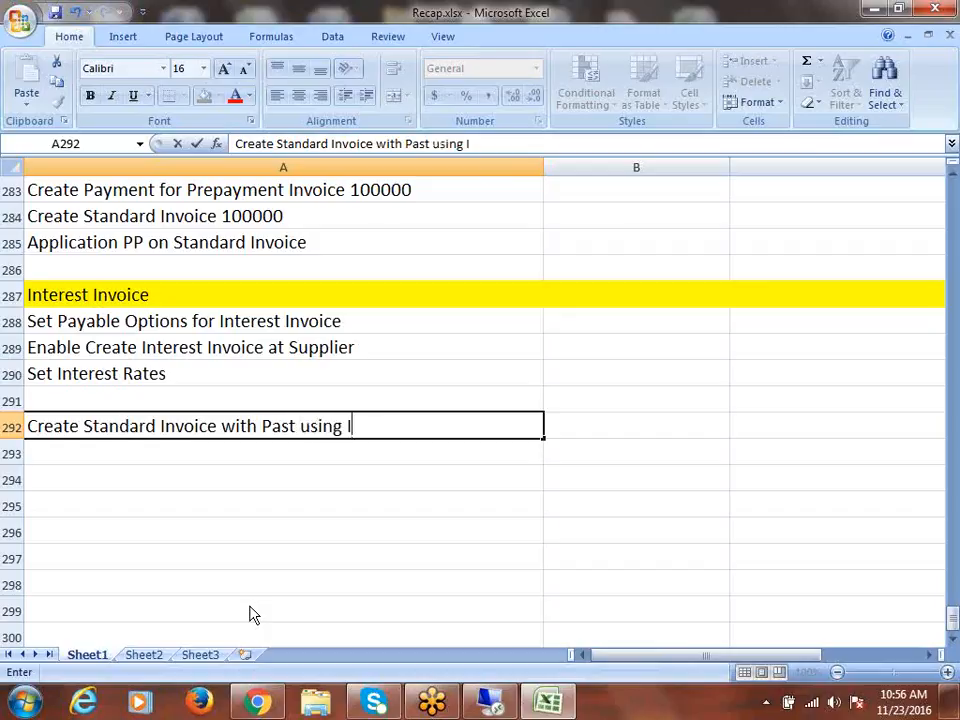
type("mmediate Pa")
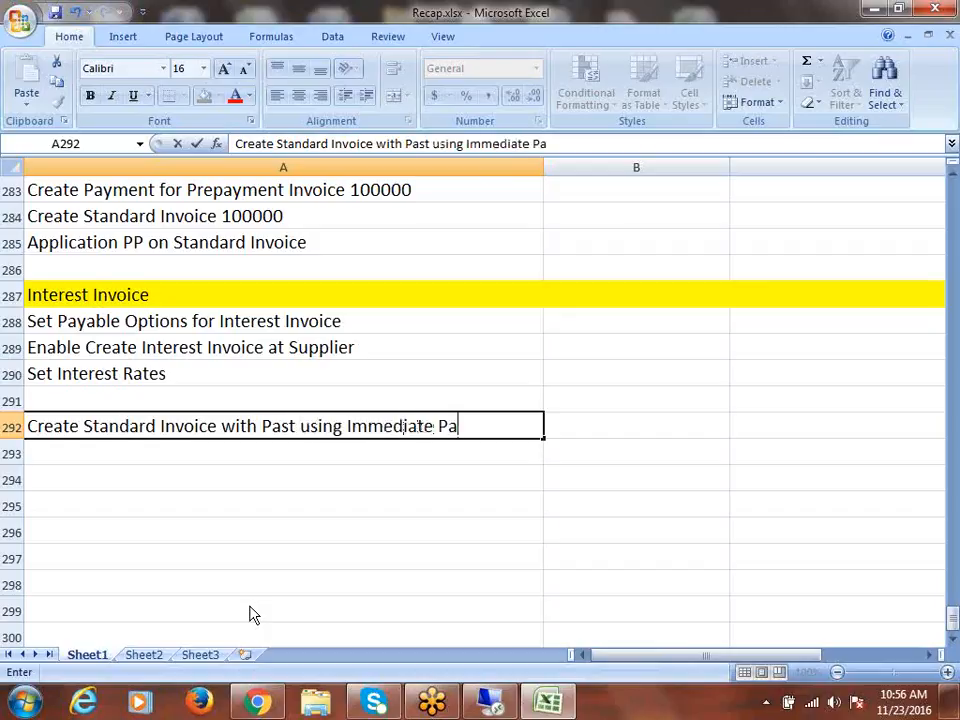
type("yment T er")
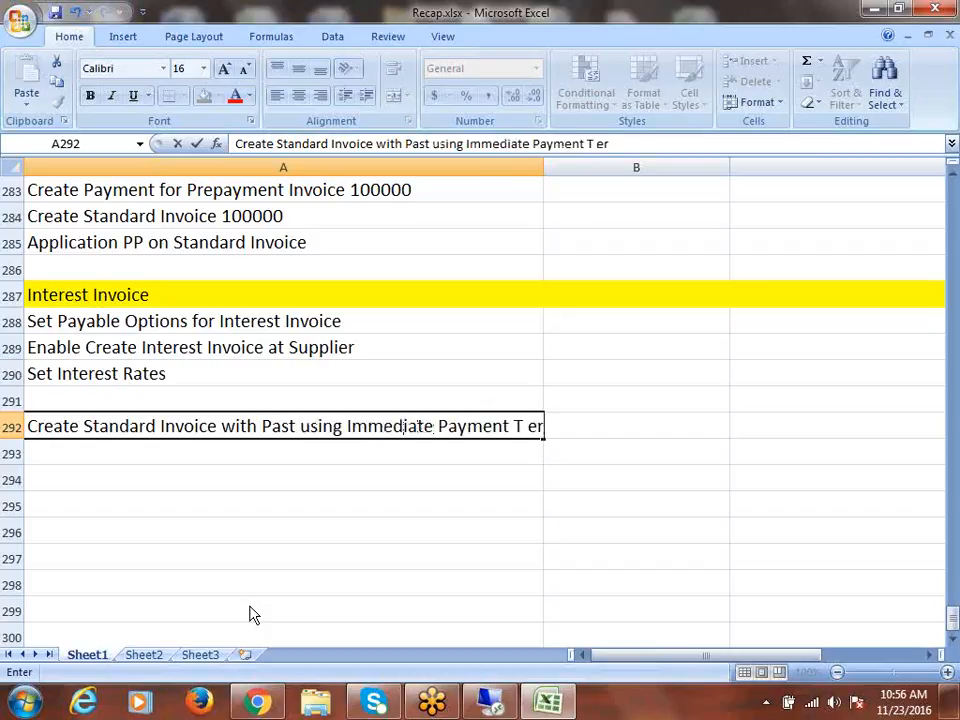
key("BackSpace")
key("BackSpace")
key("BackSpace")
type("erm")
key("ctrl+Return")
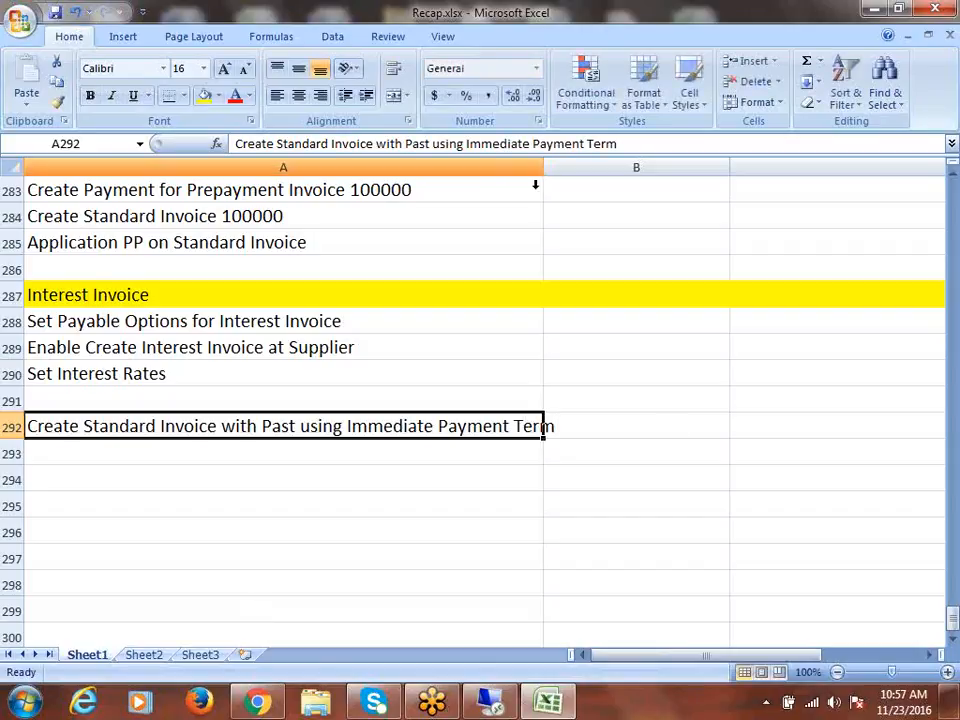
Widen column A to fit its longest entry and select cell A293
double_click(542, 165)
left_click(60, 456)
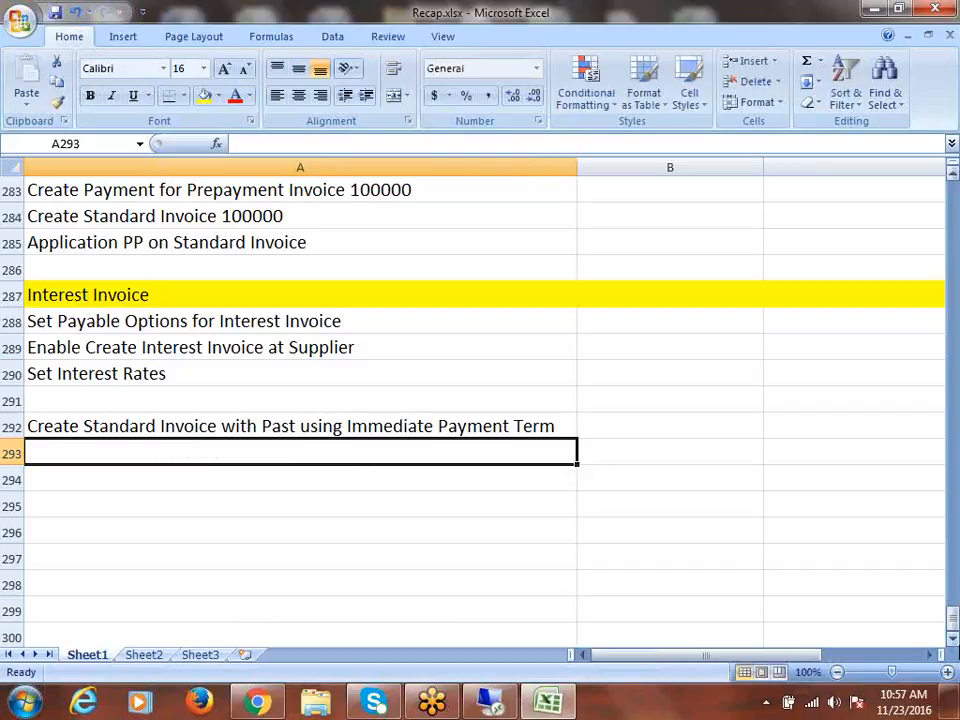
type("Create P")
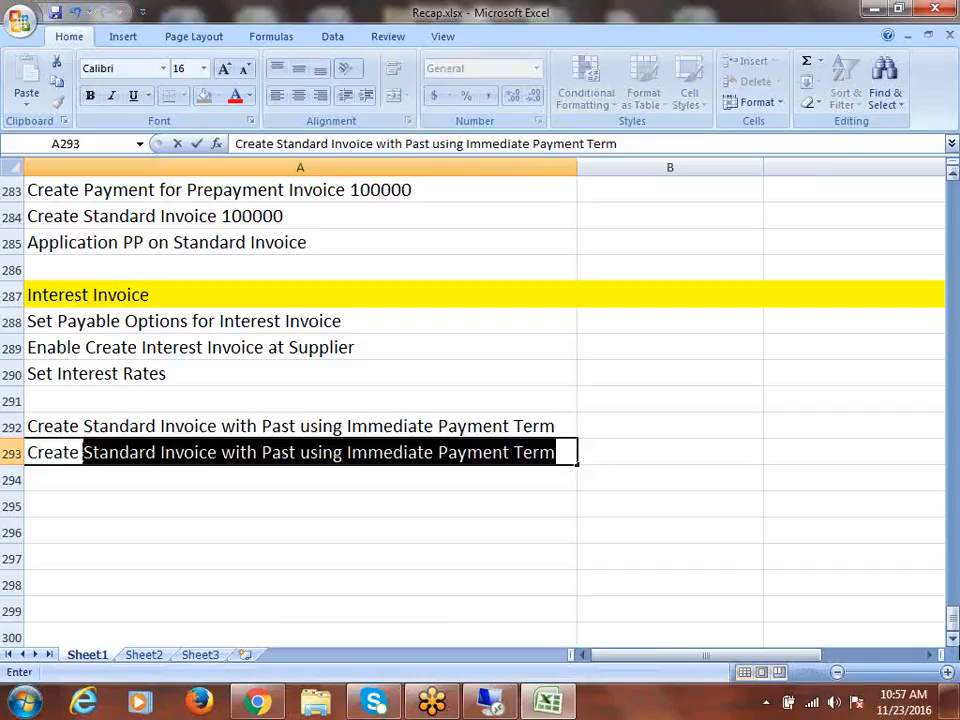
type("a")
key("BackSpace")
key("BackSpace")
key("BackSpace")
key("BackSpace")
key("BackSpace")
key("BackSpace")
key("BackSpace")
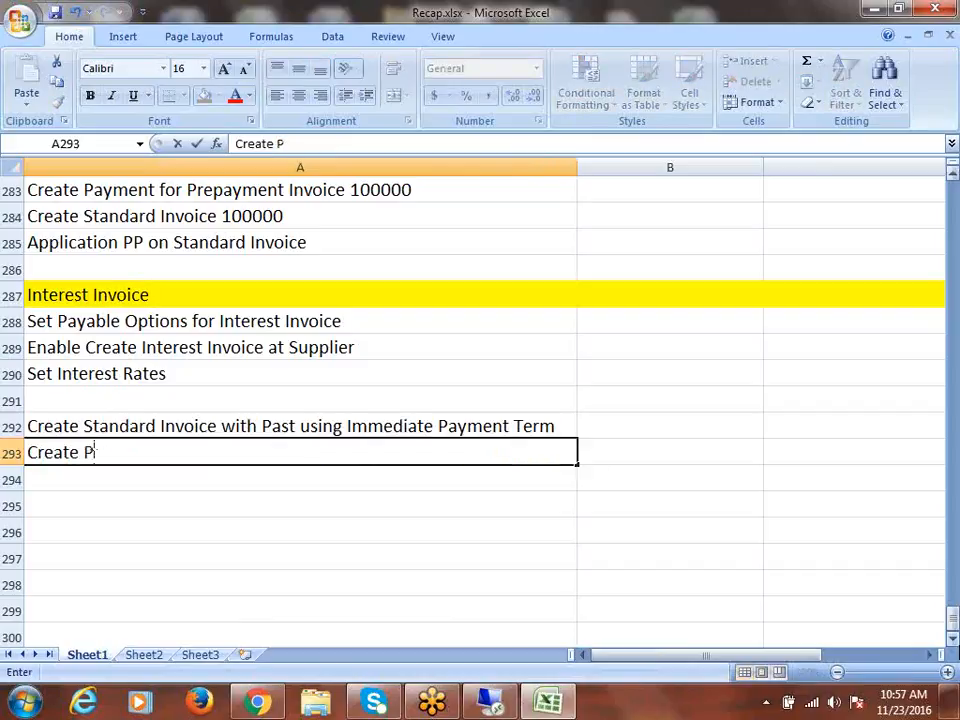
key("BackSpace")
key("BackSpace")
Enter "Process Payment" in cell A293, below the Create Standard Invoice entry
type("Proces")
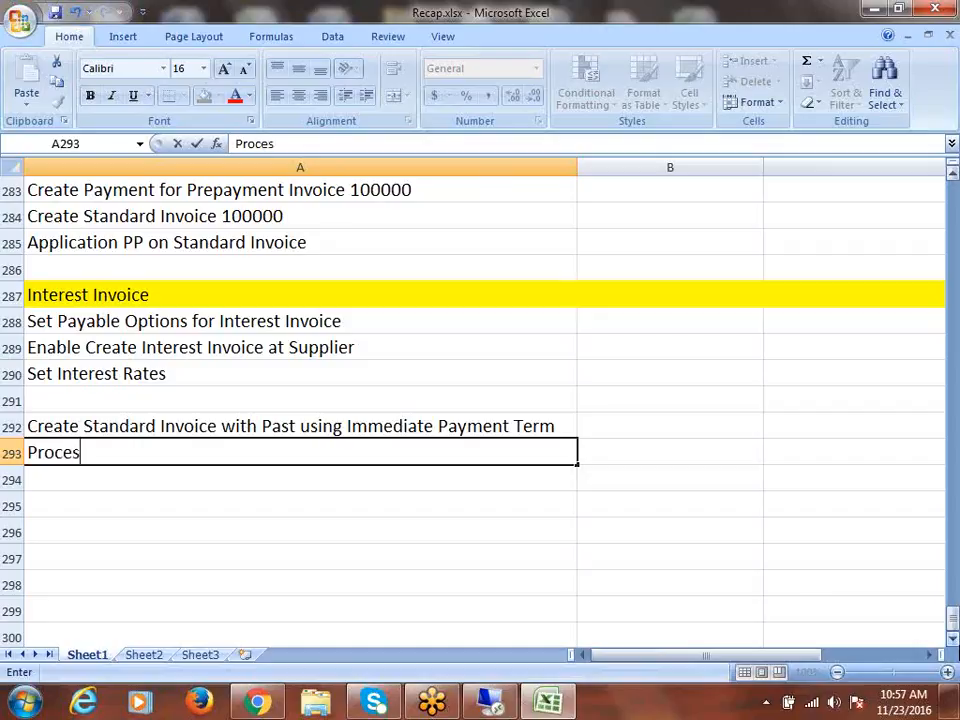
type("s Paymen")
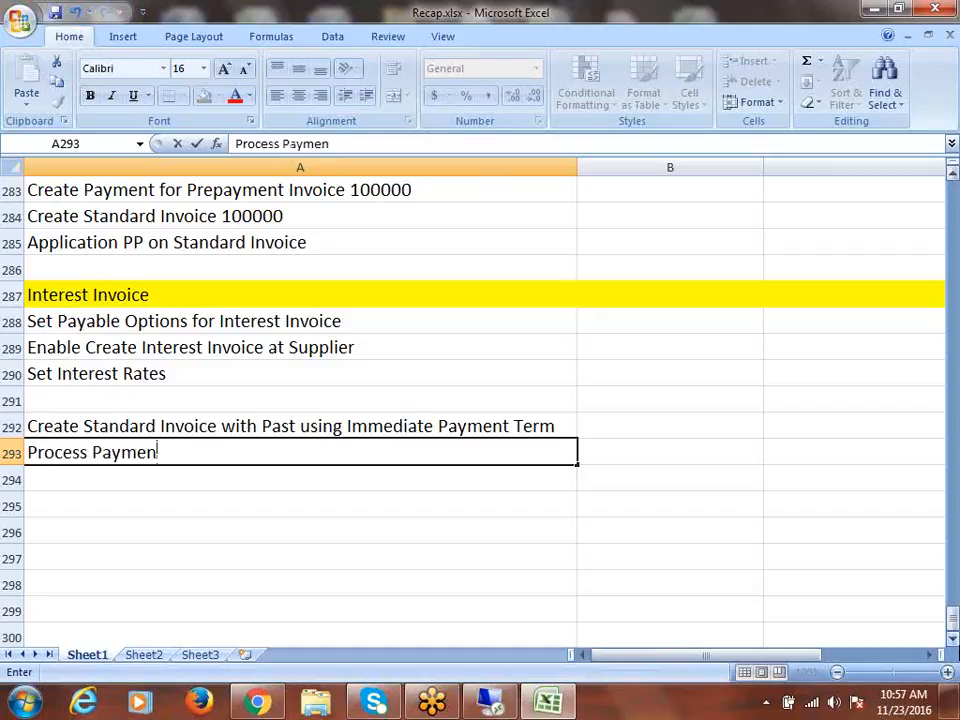
type("t with Today")
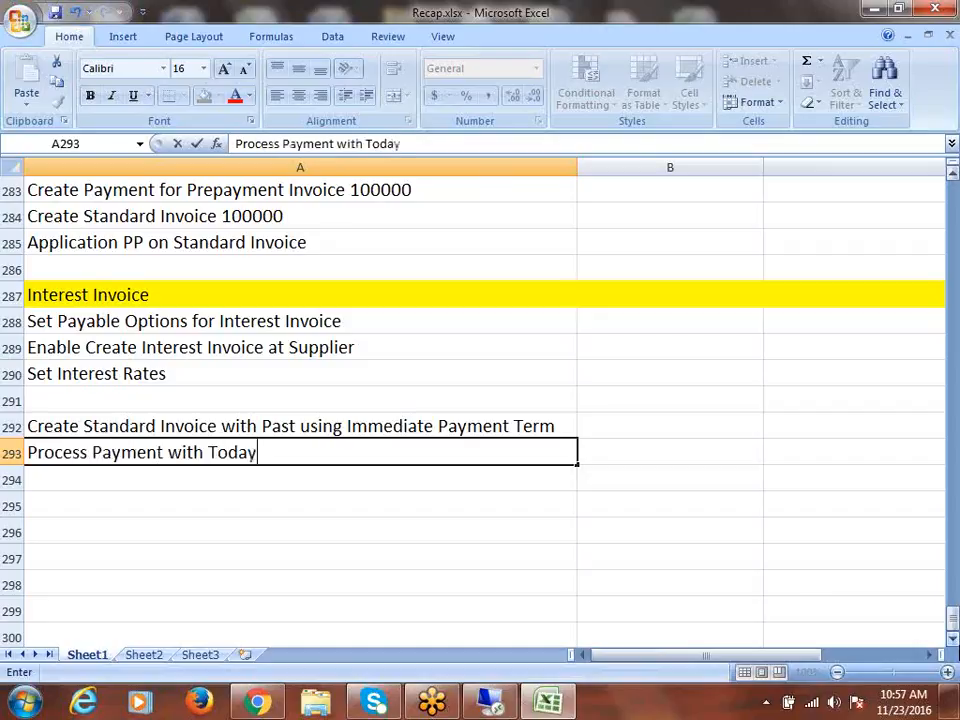
key("BackSpace")
type("\\")
key("BackSpace")
key("BackSpace")
key("BackSpace")
key("BackSpace")
key("BackSpace")
key("BackSpace")
key("BackSpace")
key("BackSpace")
key("BackSpace")
key("BackSpace")
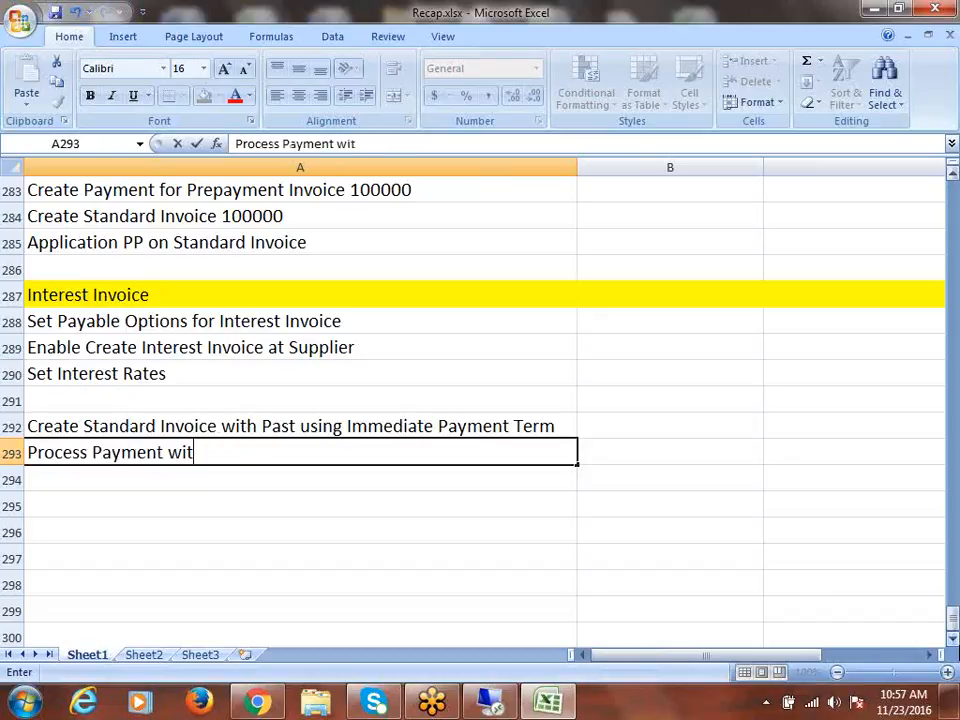
key("BackSpace")
key("Return")
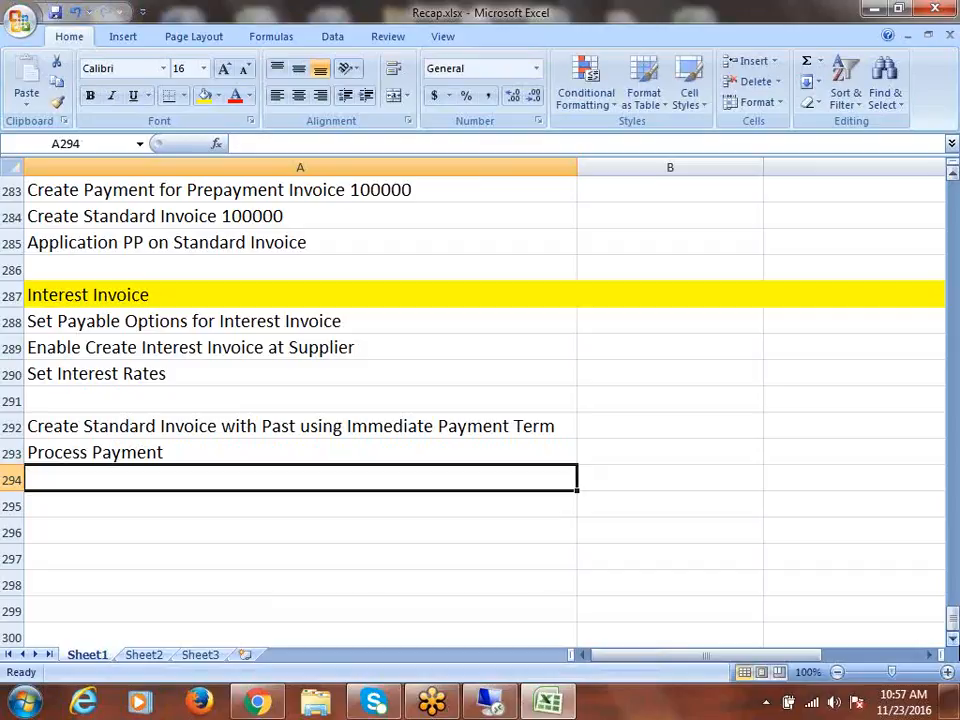
Enter "System will create Interest Invoice" in cell A294, below the Process Payment entry
type("Sys")
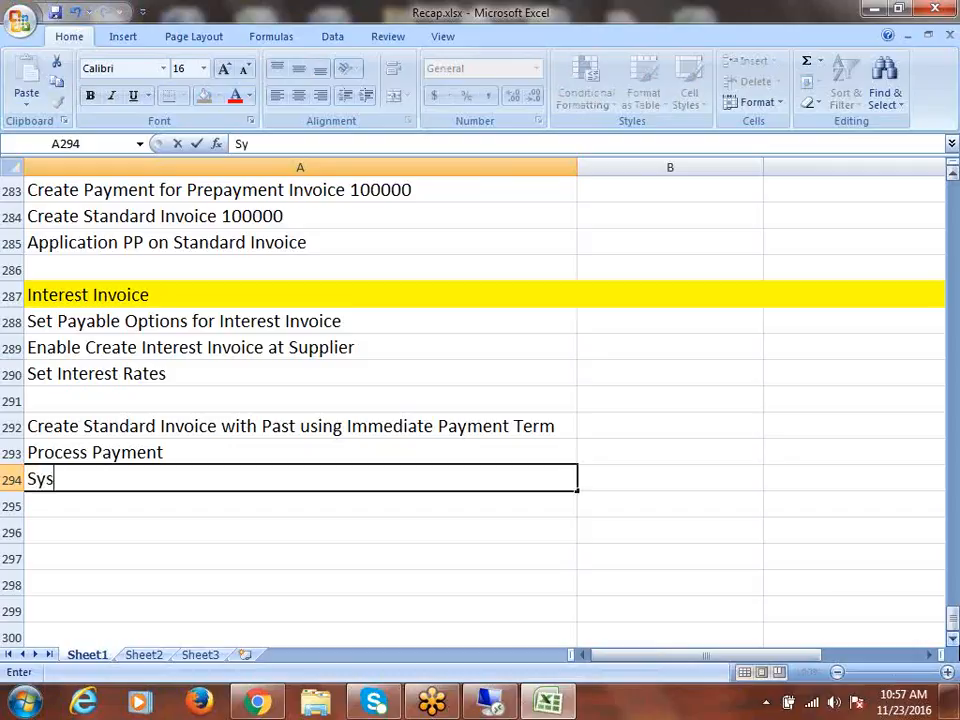
type("tem wil")
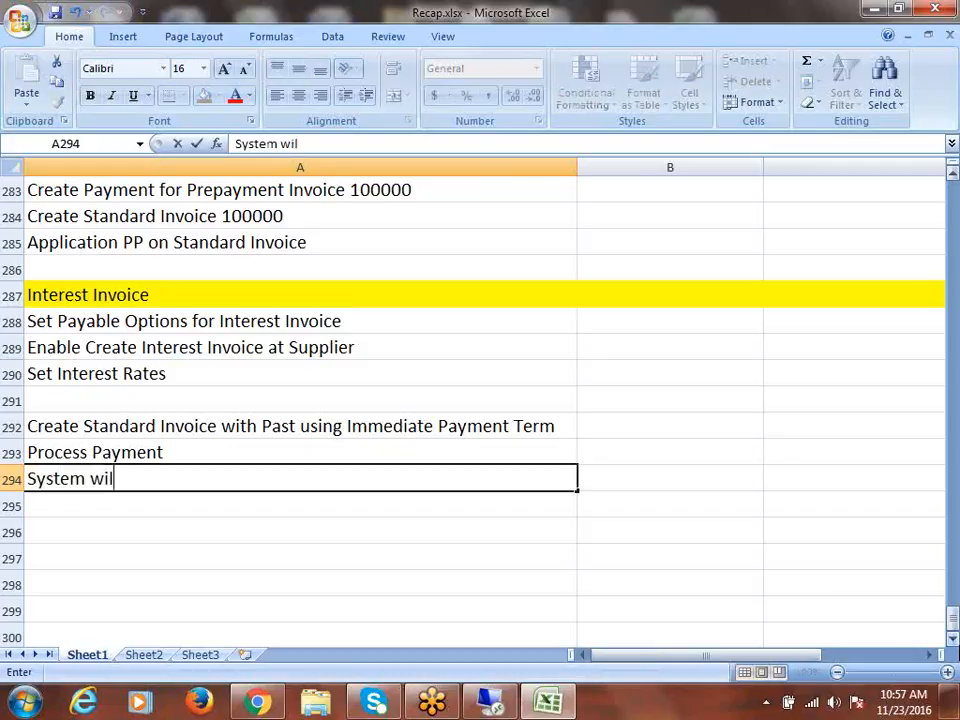
type("l create")
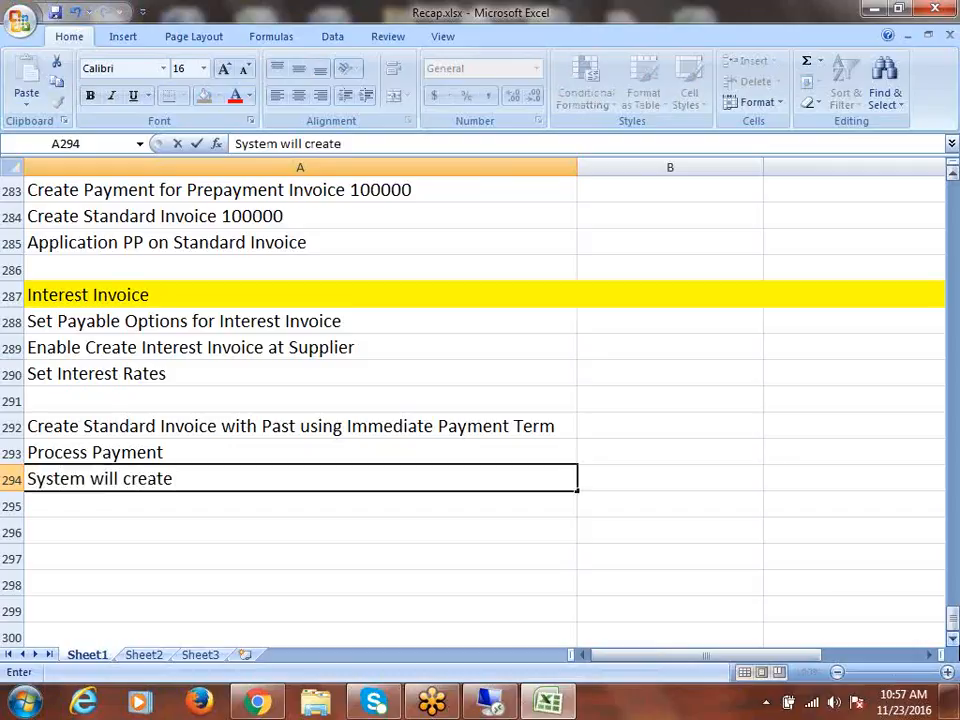
type(" Intereste")
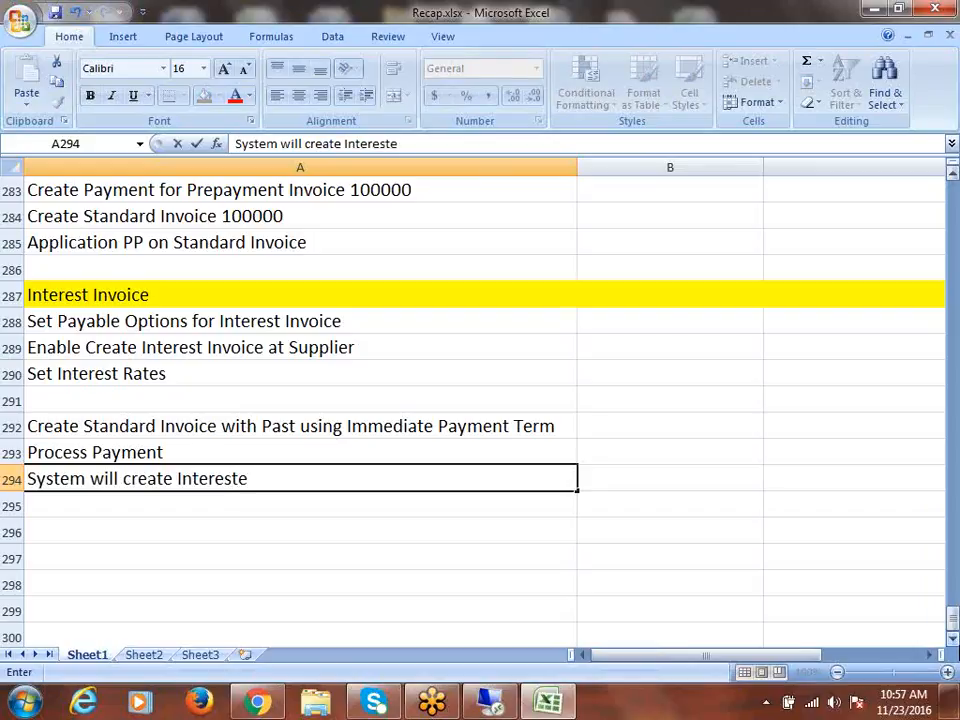
key("BackSpace")
type("Invoice")
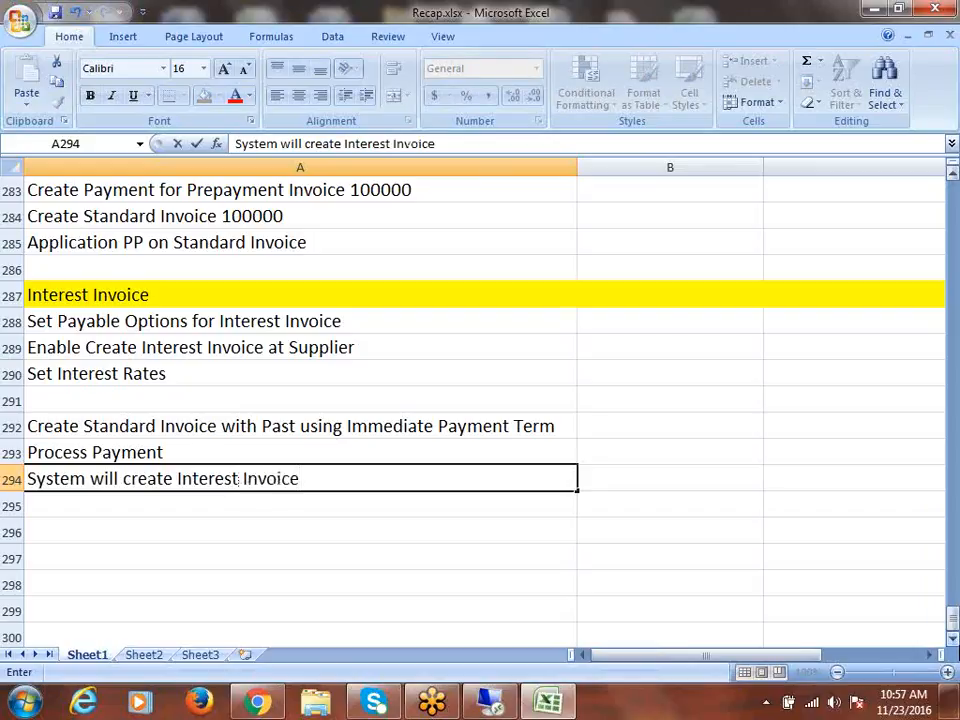
key("ctrl+Return")
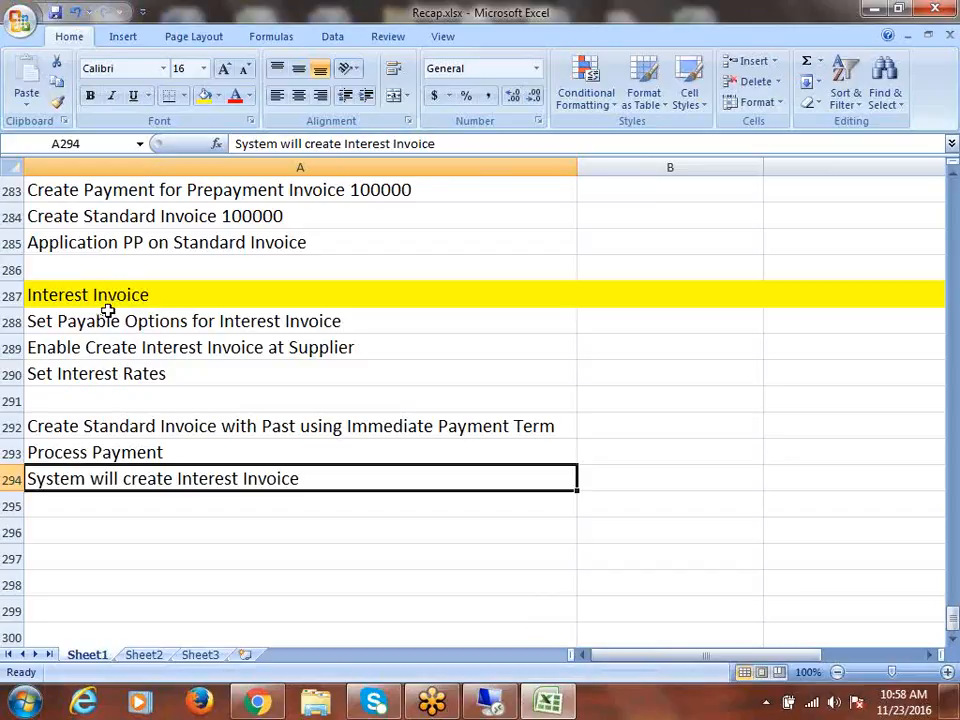
Review the Interest Invoice section, covering its heading, the setup steps in A288:A290 and the processing steps in A292:A294
left_click(102, 298)
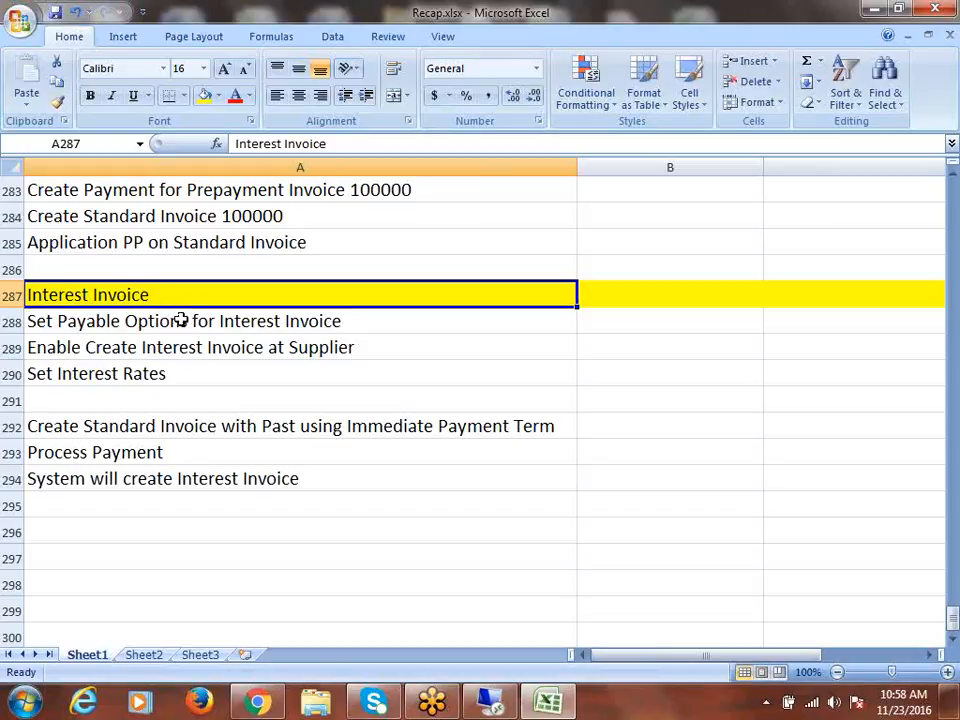
left_click_drag(152, 323, 172, 396)
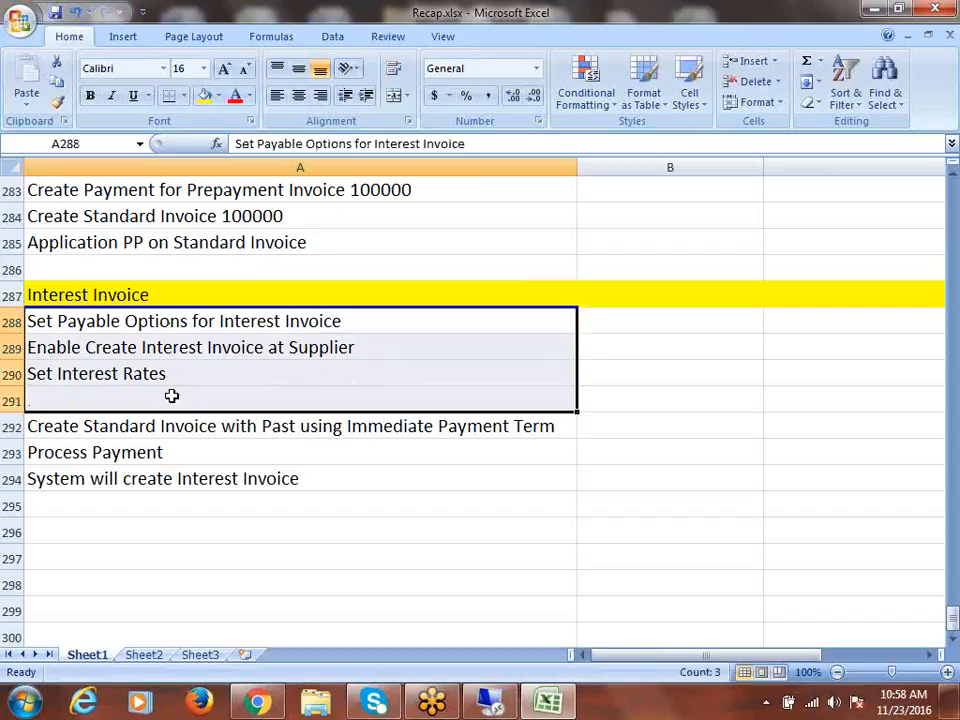
left_click_drag(156, 321, 200, 337)
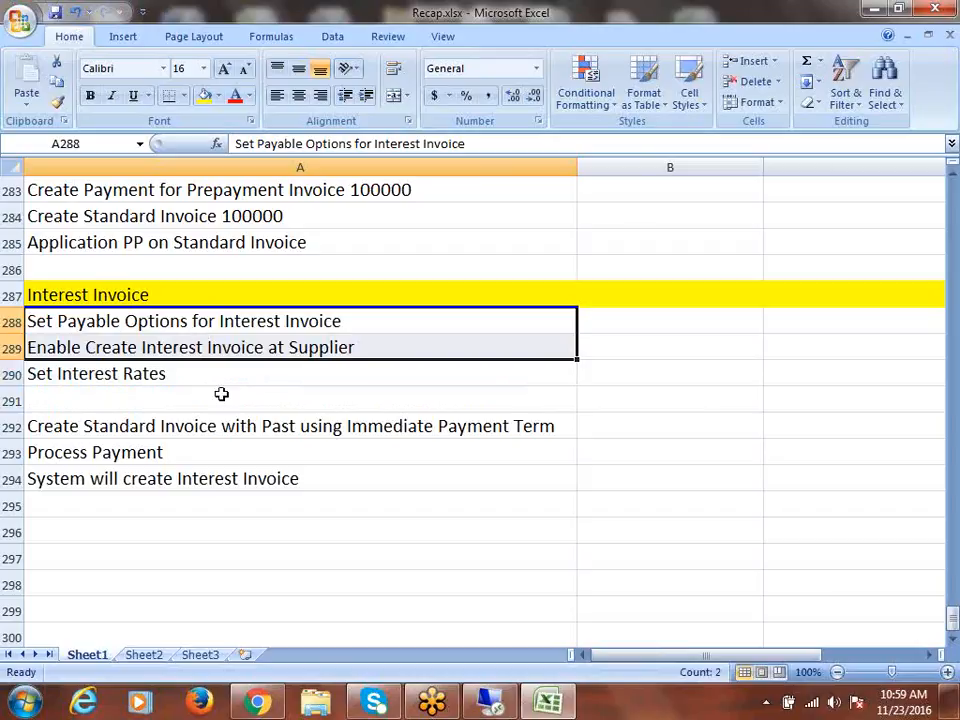
left_click_drag(192, 380, 180, 332)
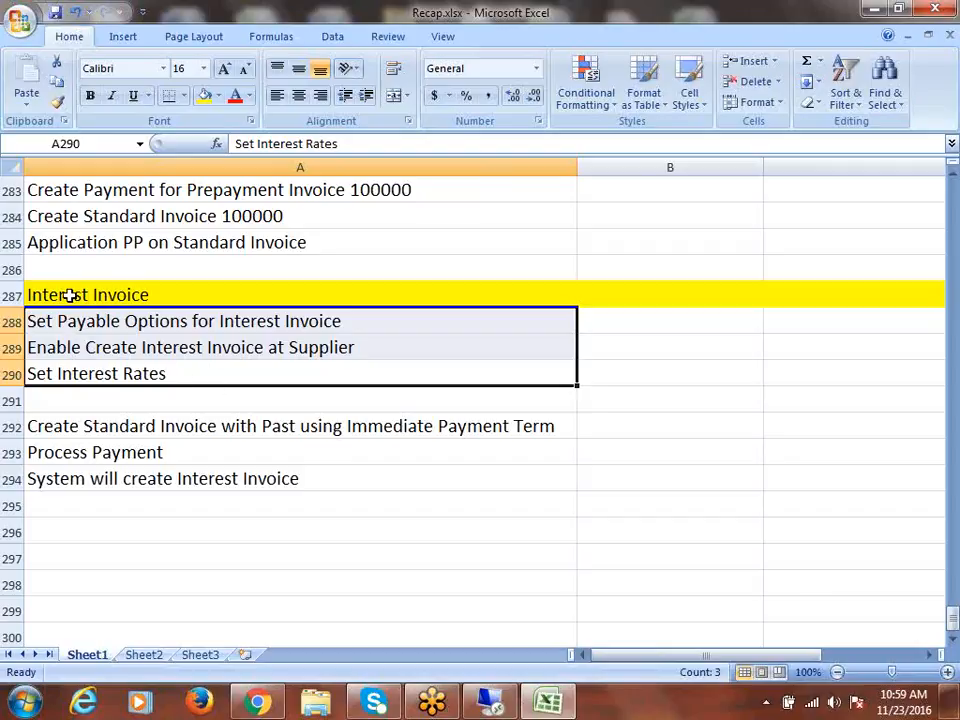
left_click_drag(174, 377, 194, 375)
left_click(135, 297)
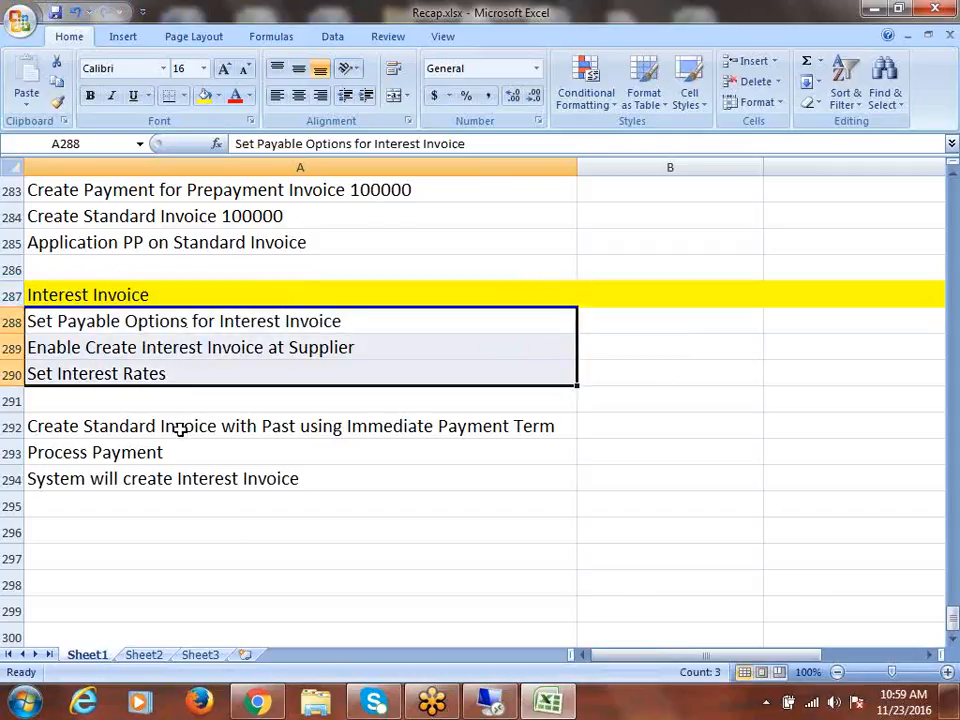
left_click_drag(182, 426, 186, 468)
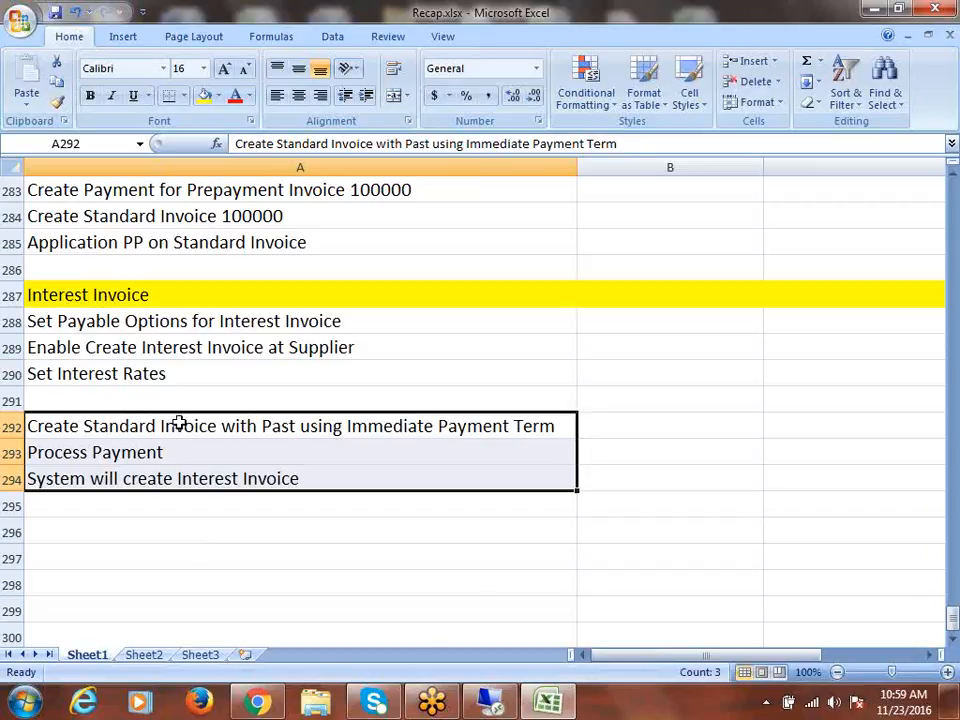
left_click_drag(182, 424, 182, 490)
left_click(99, 297)
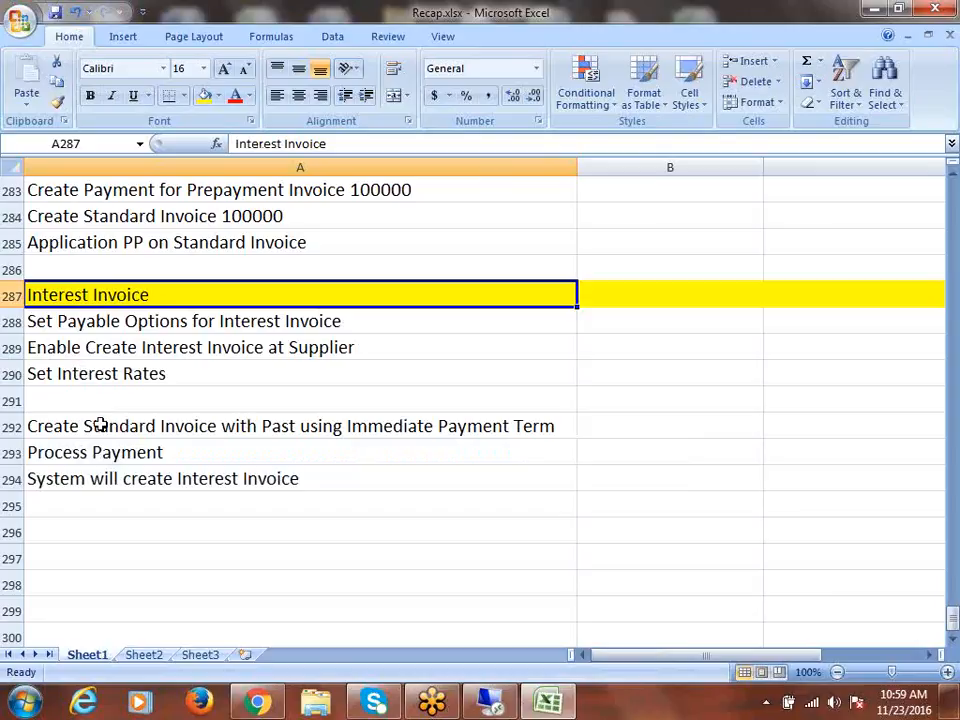
Go over the setup entries in A288:A290 and the processing entries in A292:A294 once more
left_click(119, 380)
left_click_drag(119, 380, 94, 323)
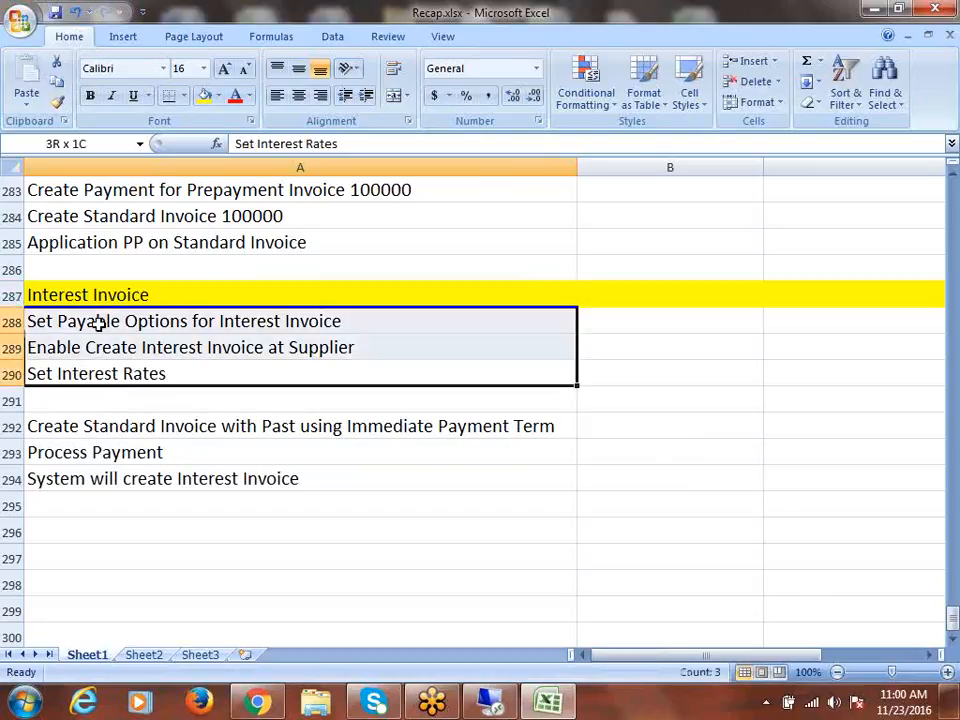
left_click_drag(185, 428, 183, 471)
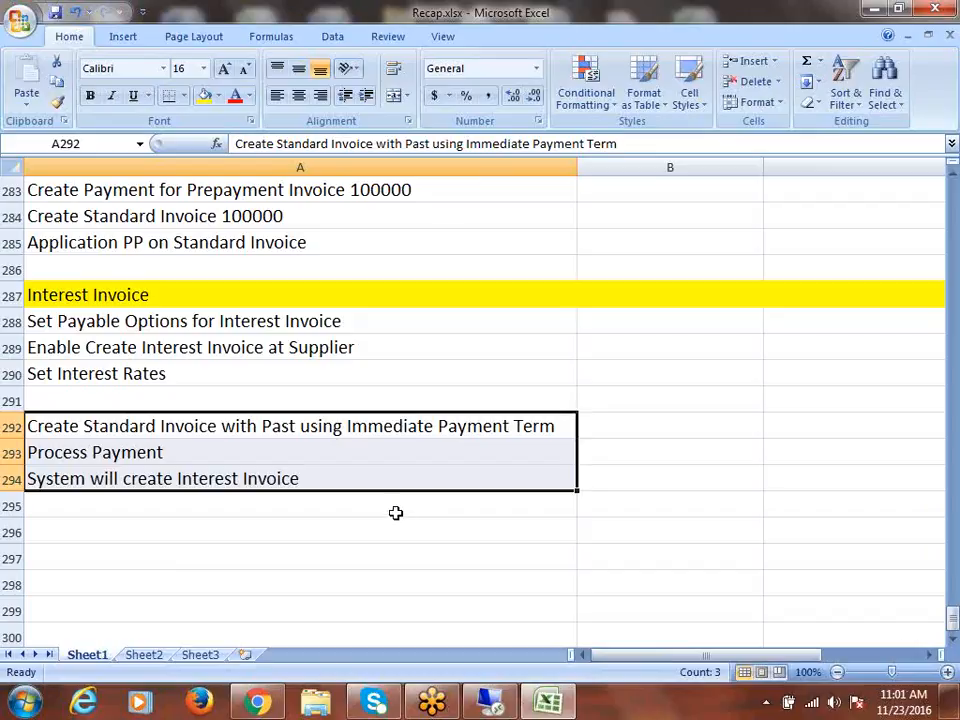
left_click(130, 292)
left_click_drag(160, 373, 150, 318)
left_click_drag(180, 428, 190, 470)
Enter the topics "Theory", "Setups" and "Process" in cells B289 to B291, beside the Interest Invoice steps
left_click(636, 349)
type("Th")
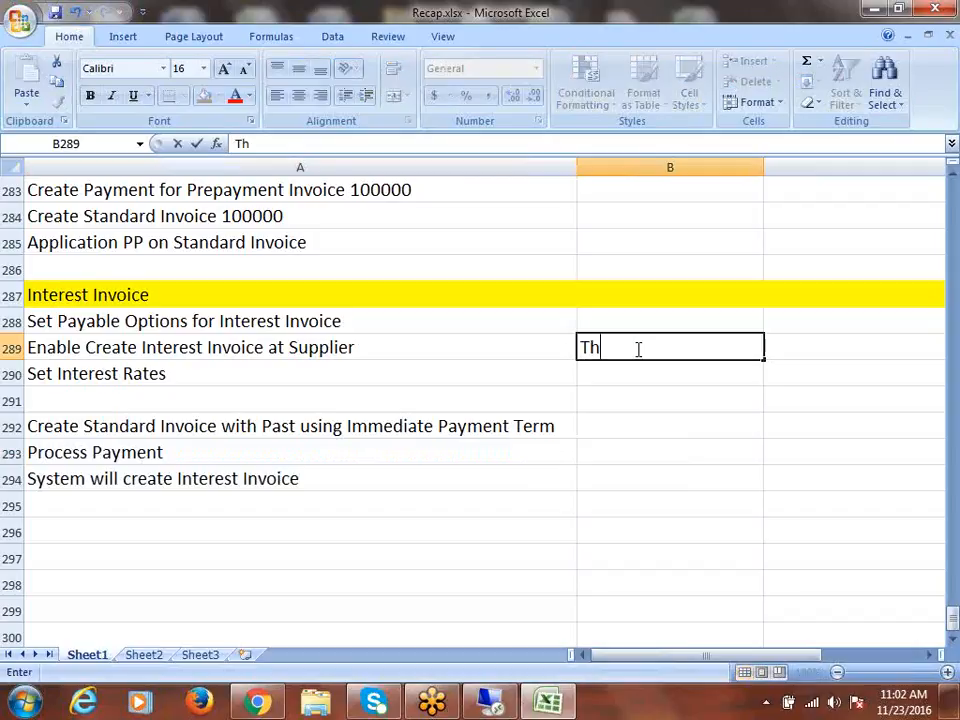
type("eory")
key("Return")
type("Setups")
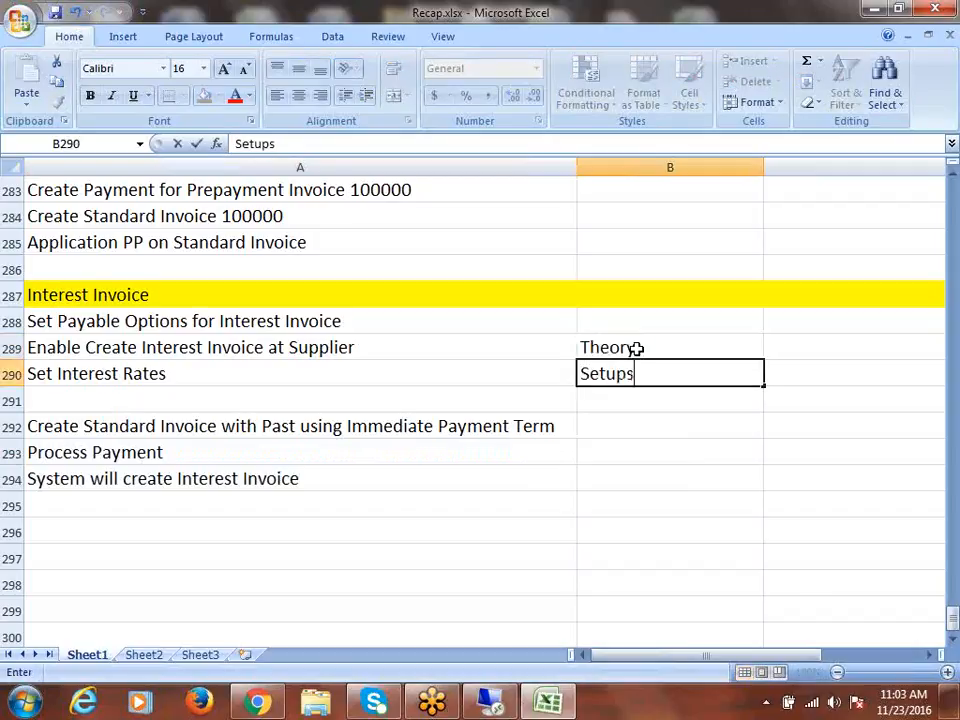
key("Return")
type("Process")
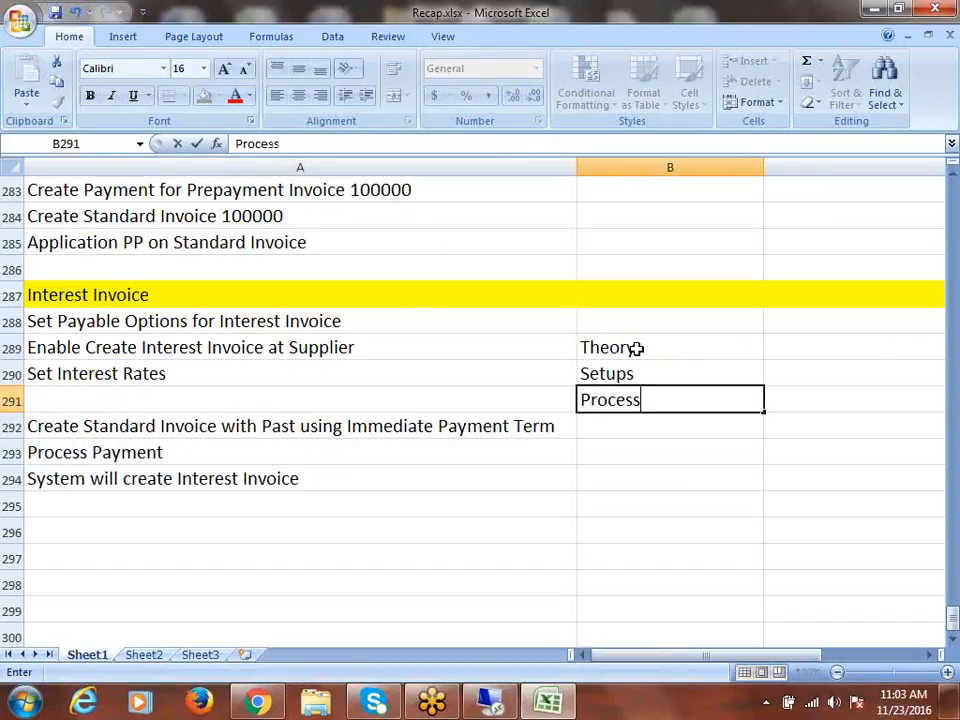
key("Return")
Continue the topic list with "Accounting", "Reports" and "Base Tables" in cells B292 to B294
type("Ac")
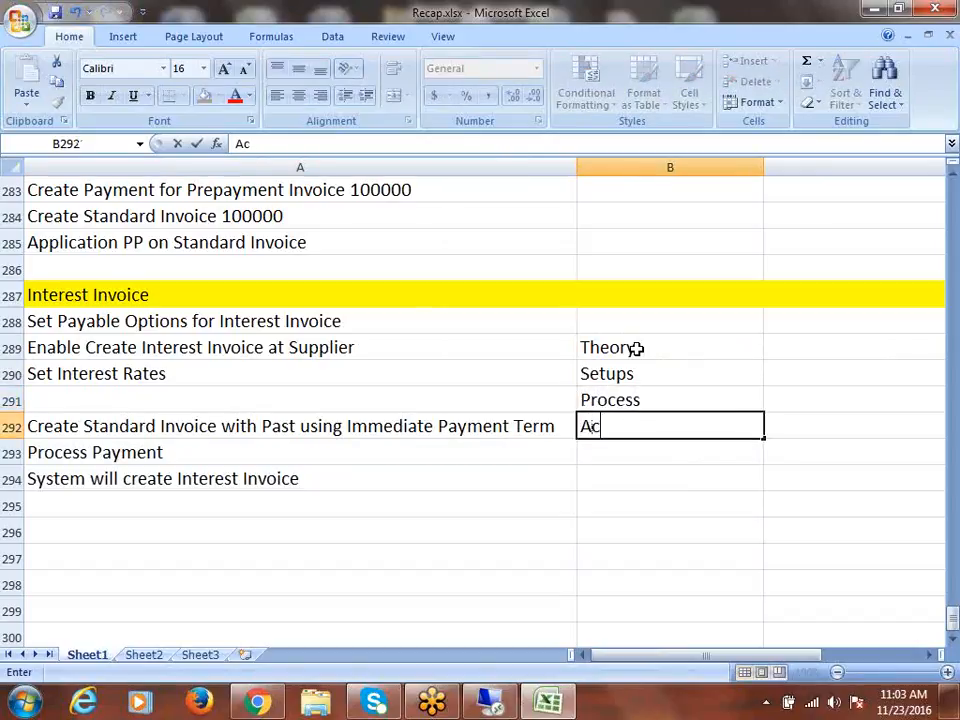
type("counting")
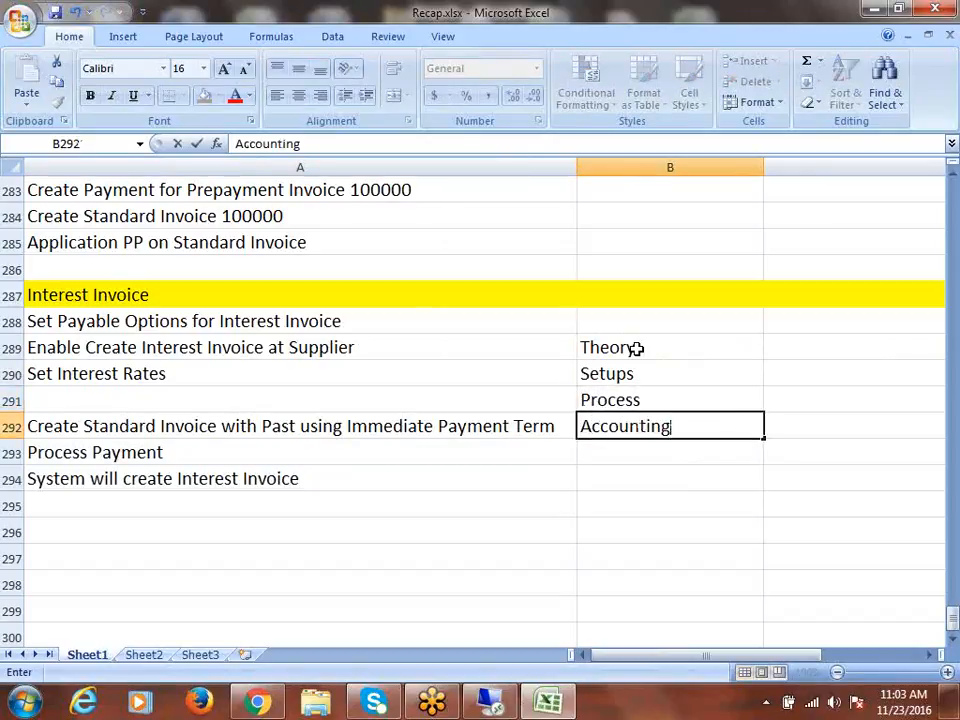
key("Return")
type("Repor")
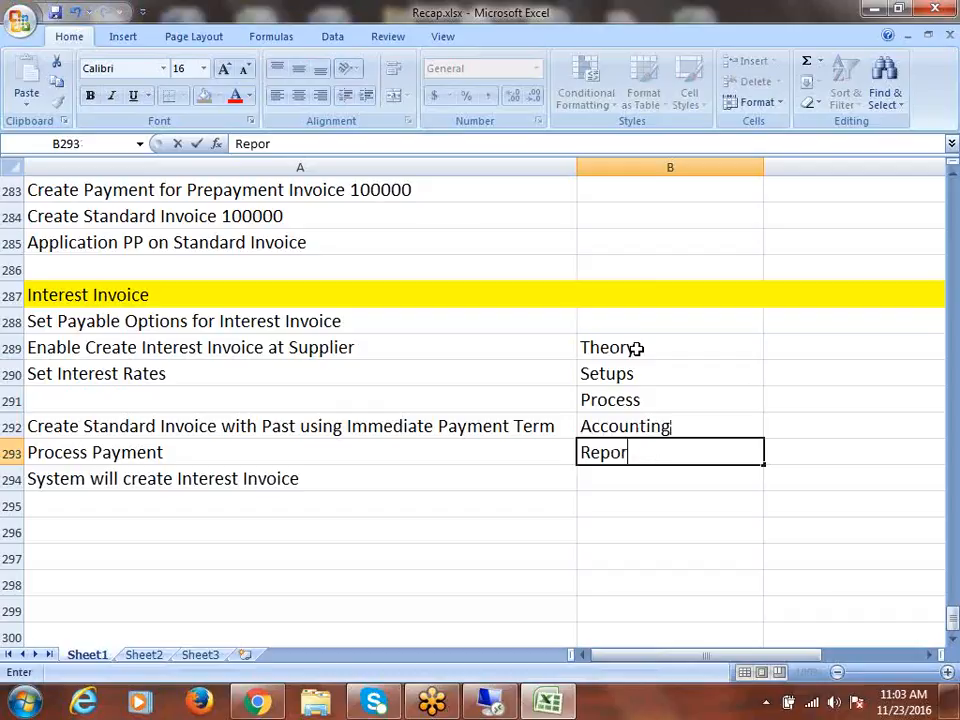
type("ts")
key("Return")
type("Base")
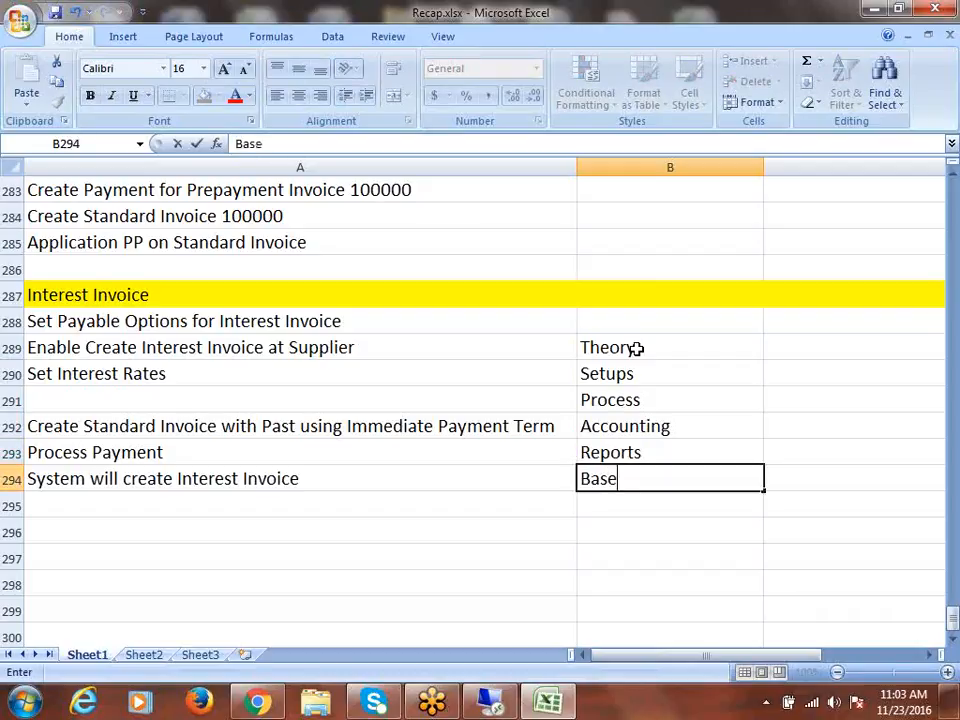
type(" Tables")
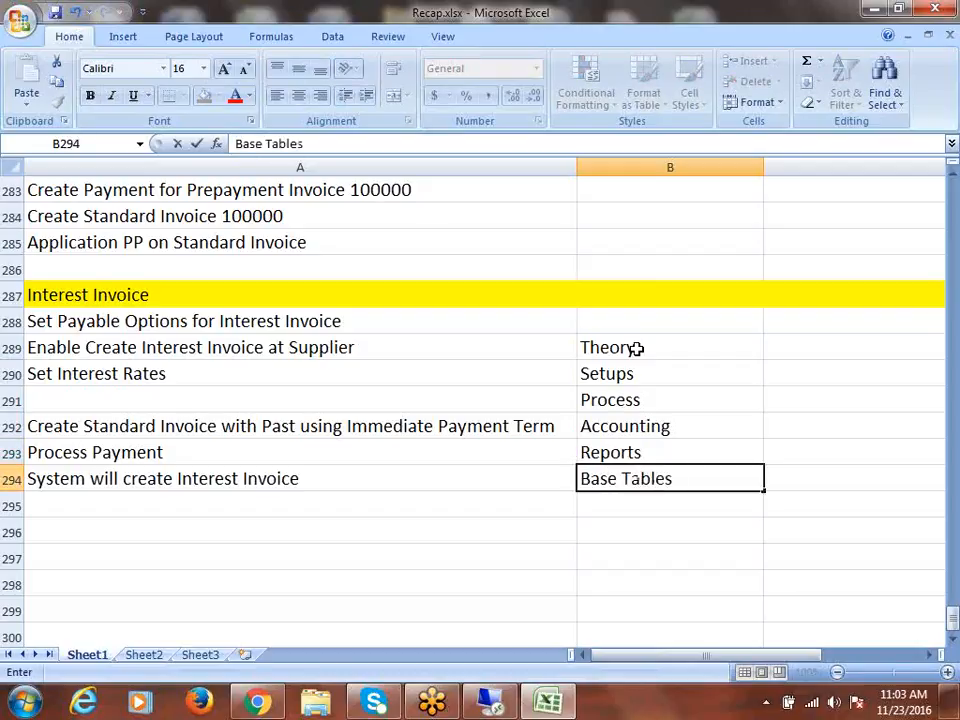
key("ctrl+Return")
Review the topic list in B289:B294 together with the interest invoice steps in A288:A290 and A292:A294
left_click_drag(643, 347, 681, 484)
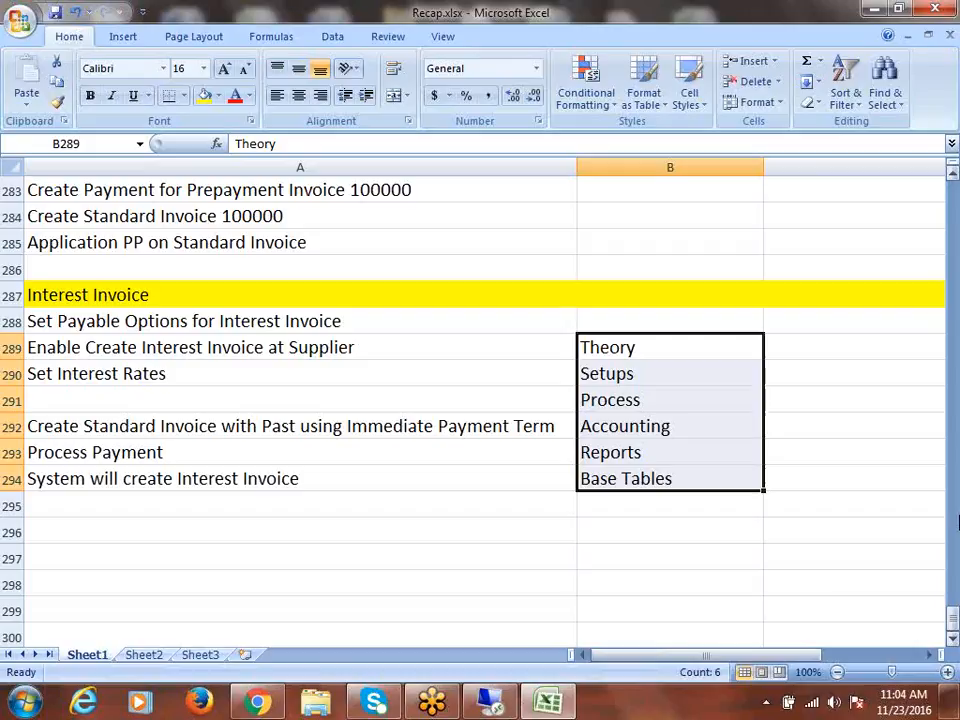
left_click_drag(660, 347, 676, 464)
left_click(621, 377)
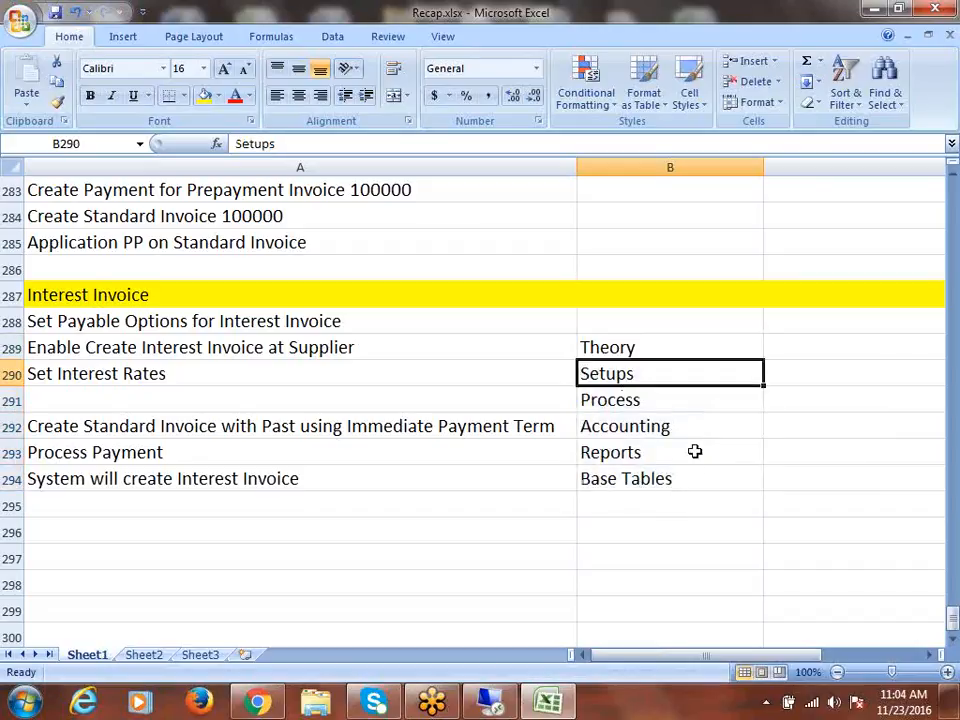
left_click(652, 356)
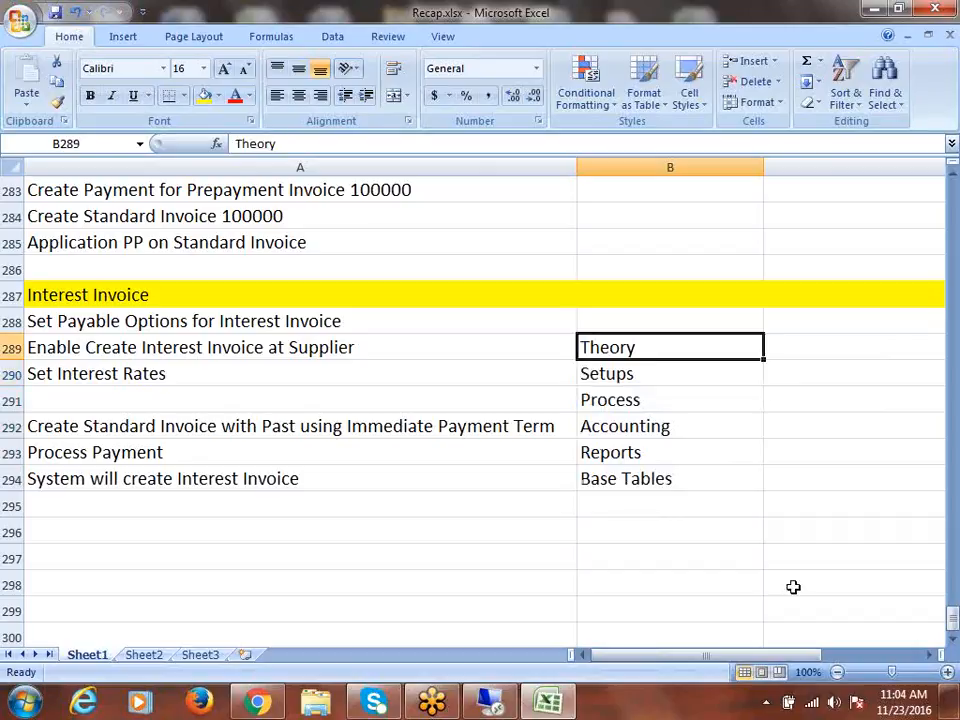
left_click(655, 426)
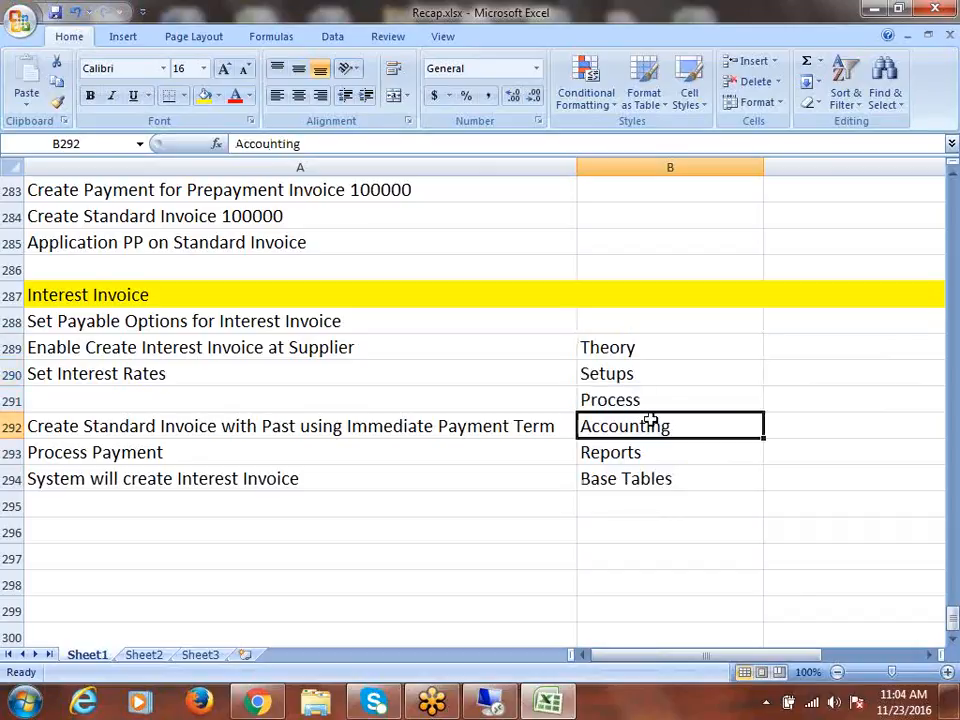
left_click(642, 402)
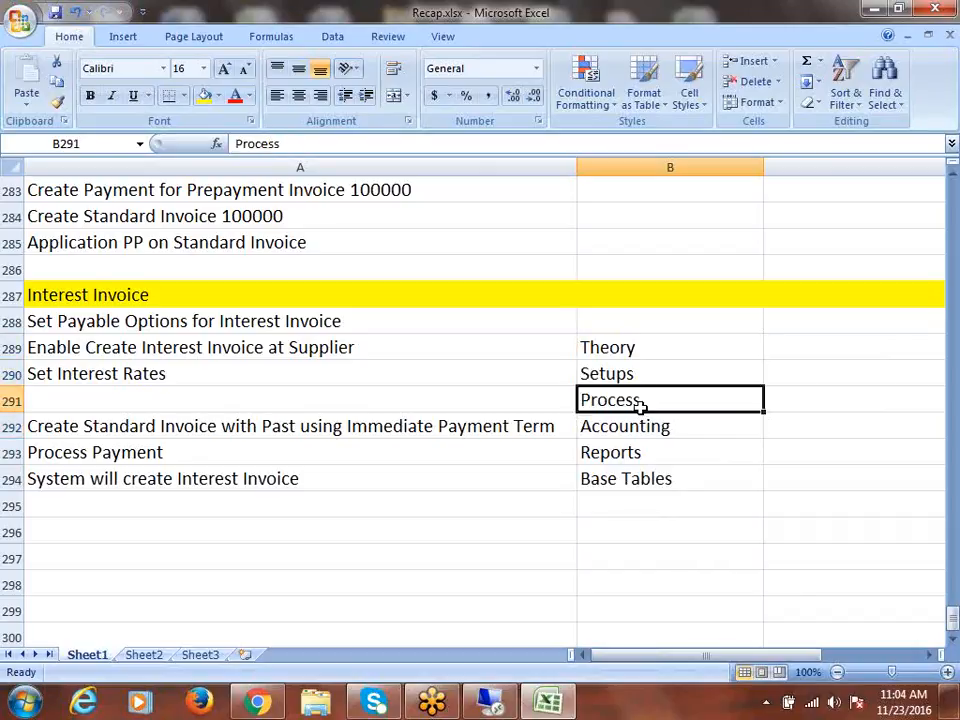
left_click_drag(634, 426, 638, 474)
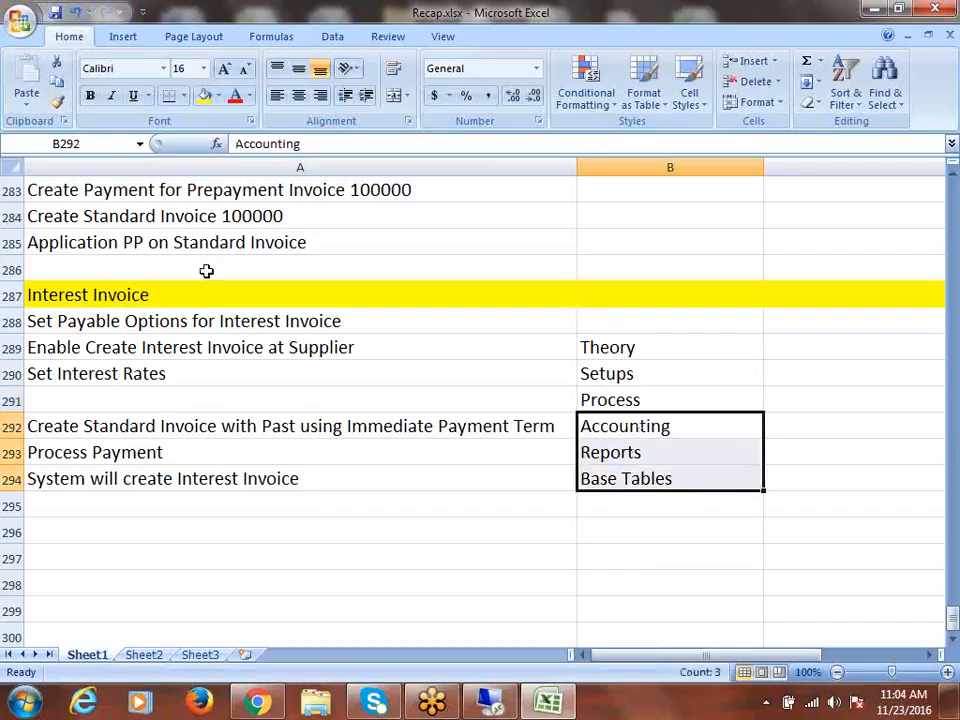
left_click(623, 436)
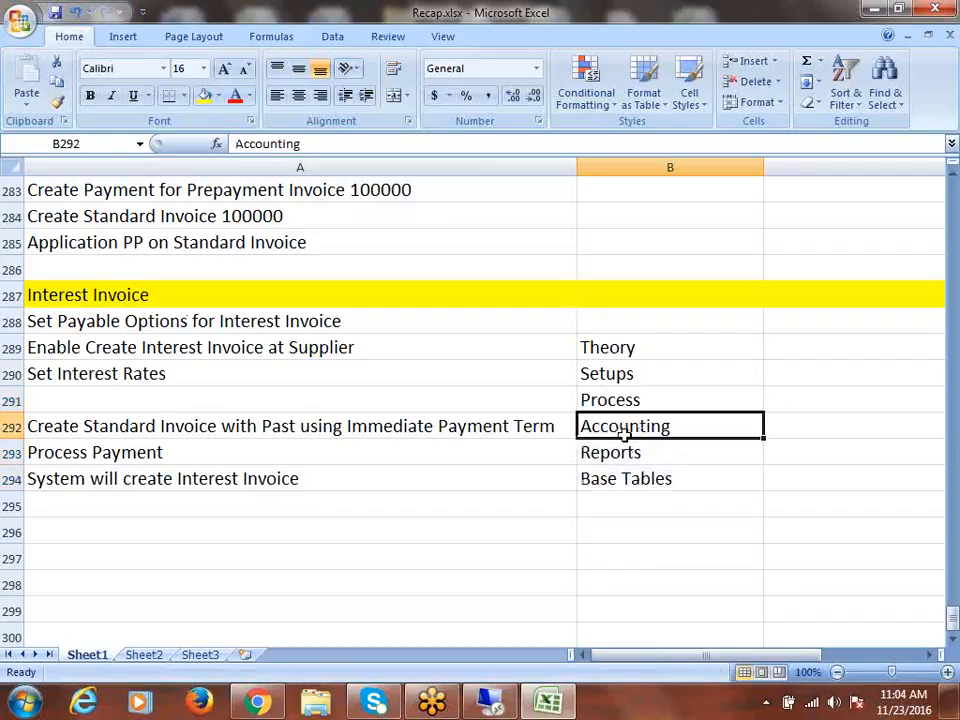
left_click(630, 452)
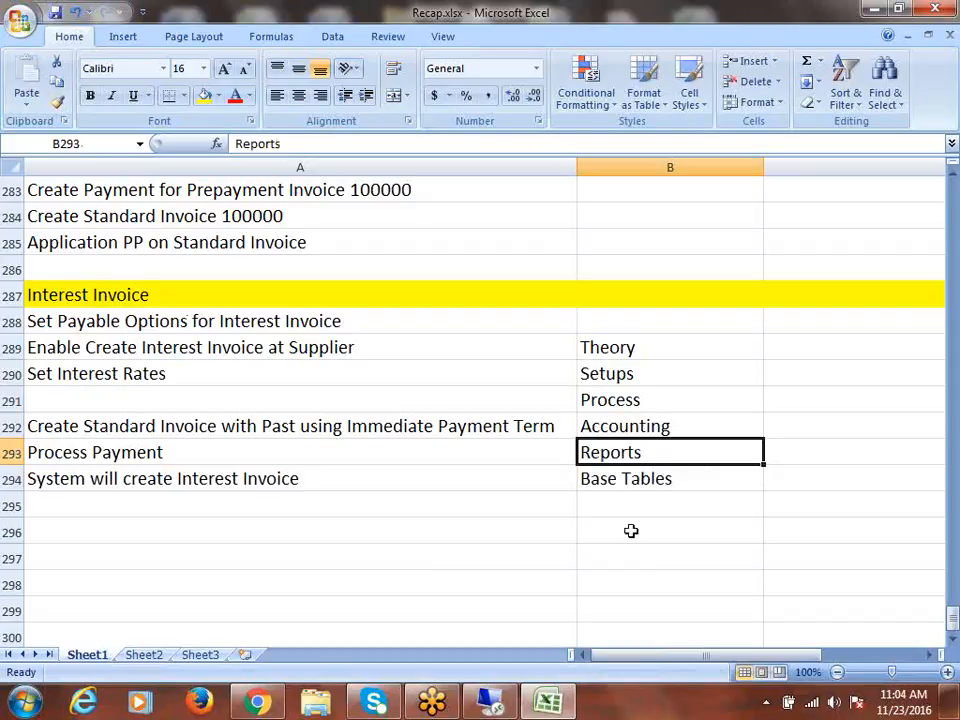
left_click(637, 475)
left_click_drag(638, 429, 649, 474)
left_click_drag(645, 345, 656, 393)
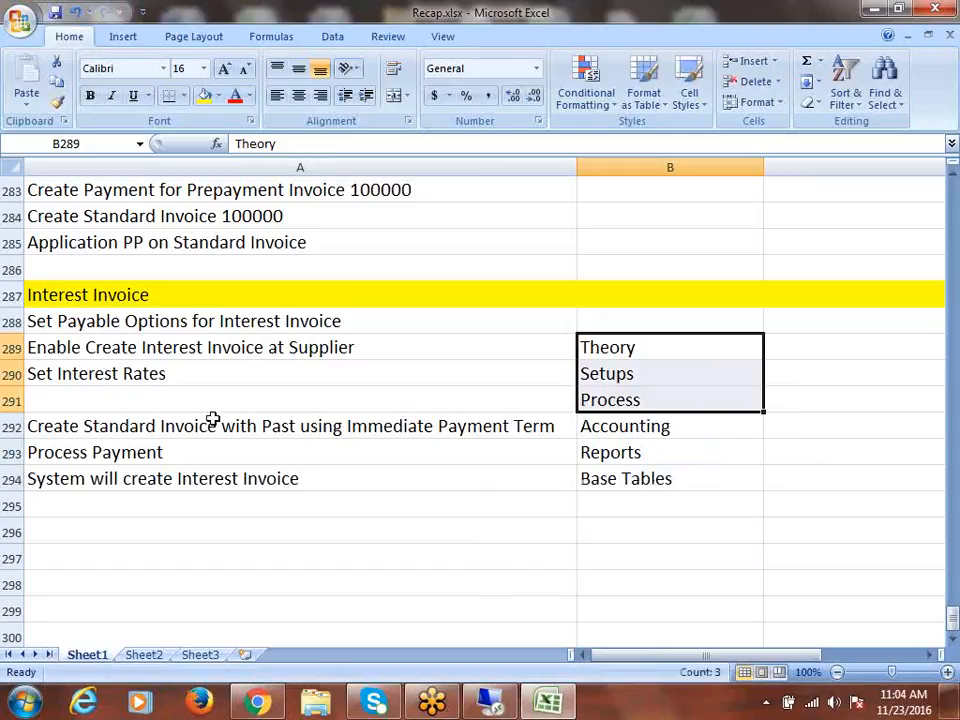
left_click(195, 530)
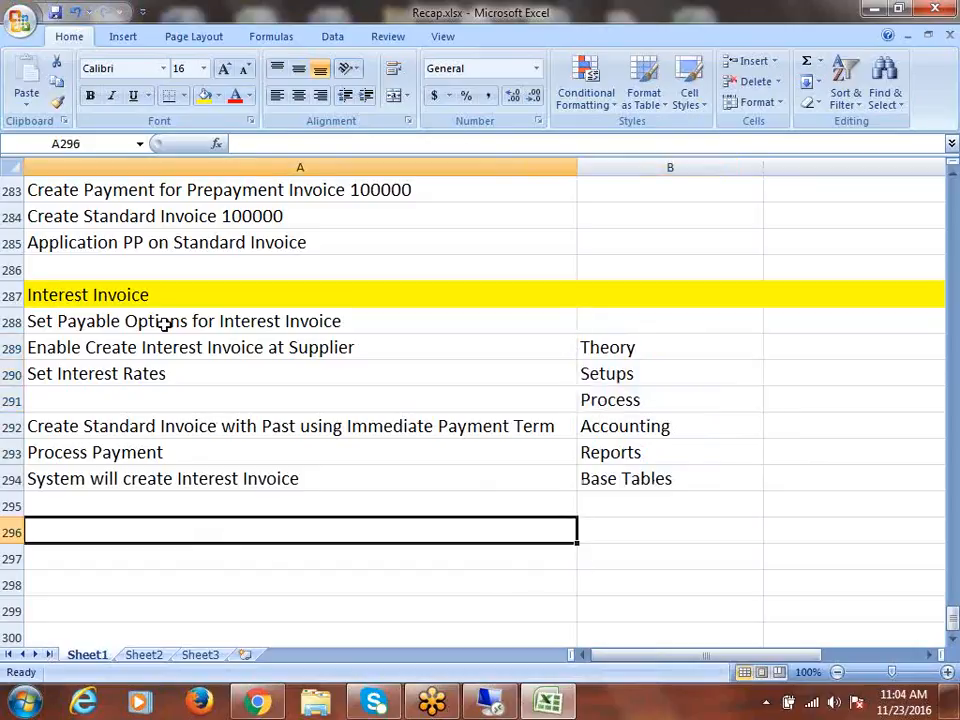
left_click_drag(165, 325, 182, 373)
left_click_drag(182, 431, 193, 484)
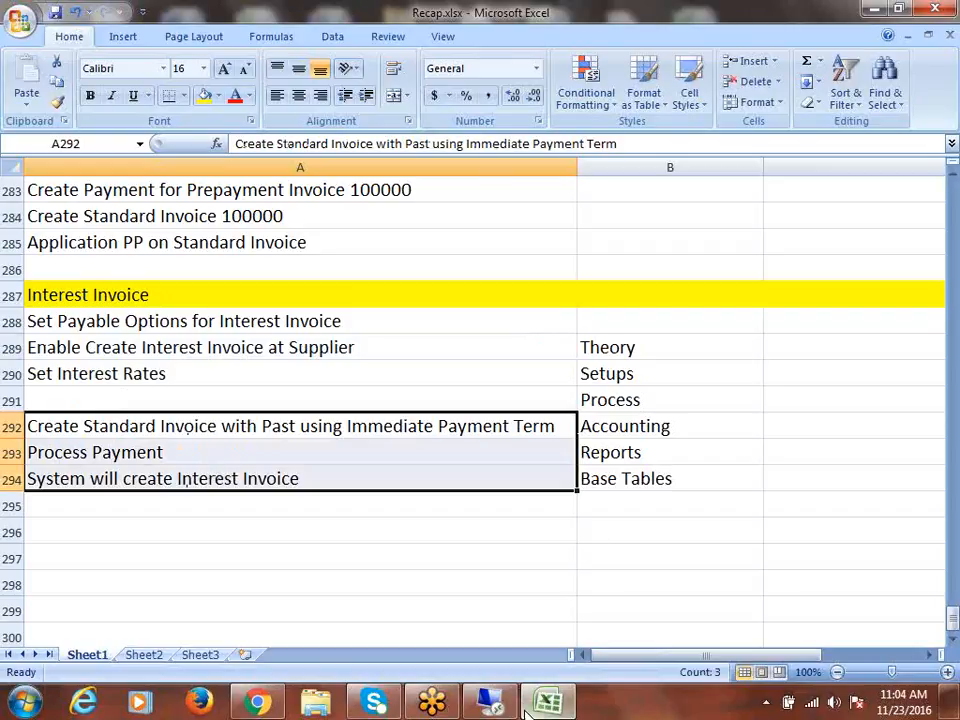
left_click(120, 322)
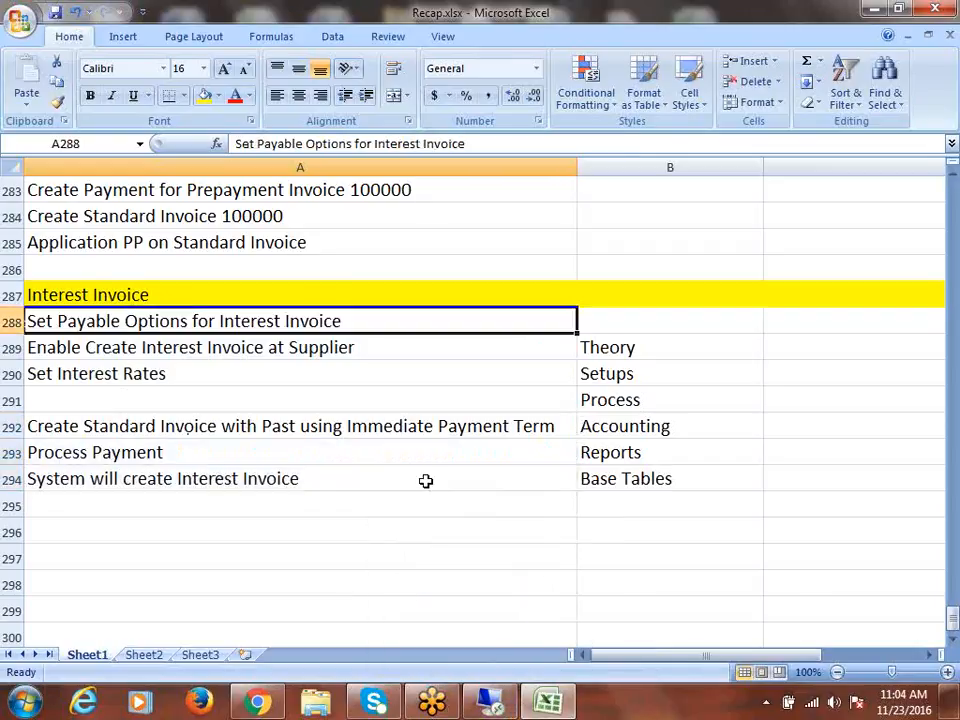
Switch to the Remote Desktop Connection window running Oracle Applications and close that session
left_click(500, 705)
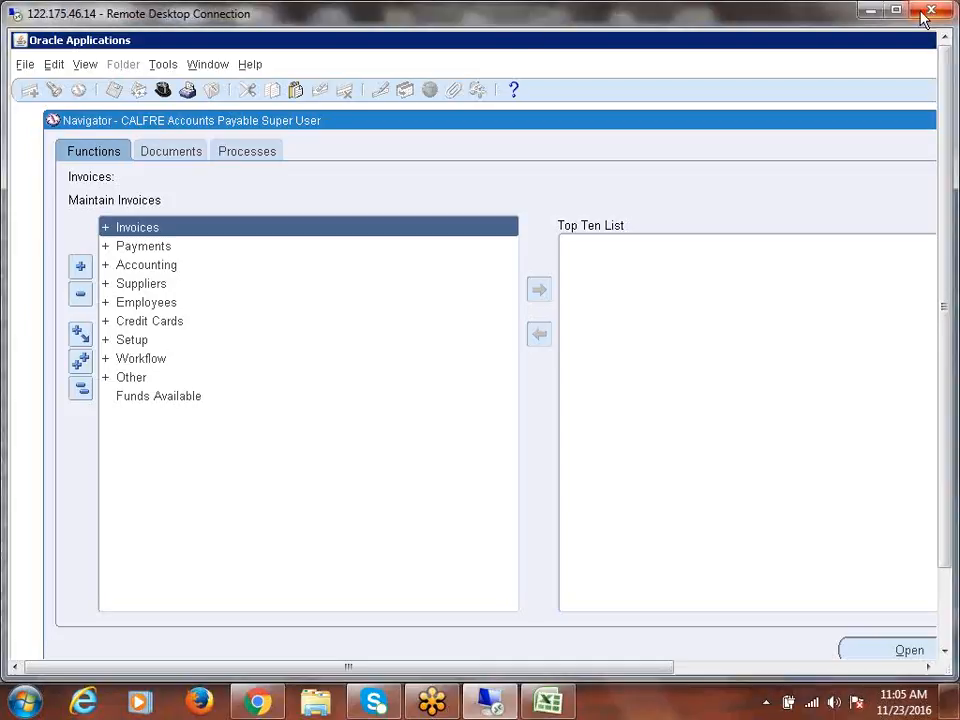
left_click(489, 703)
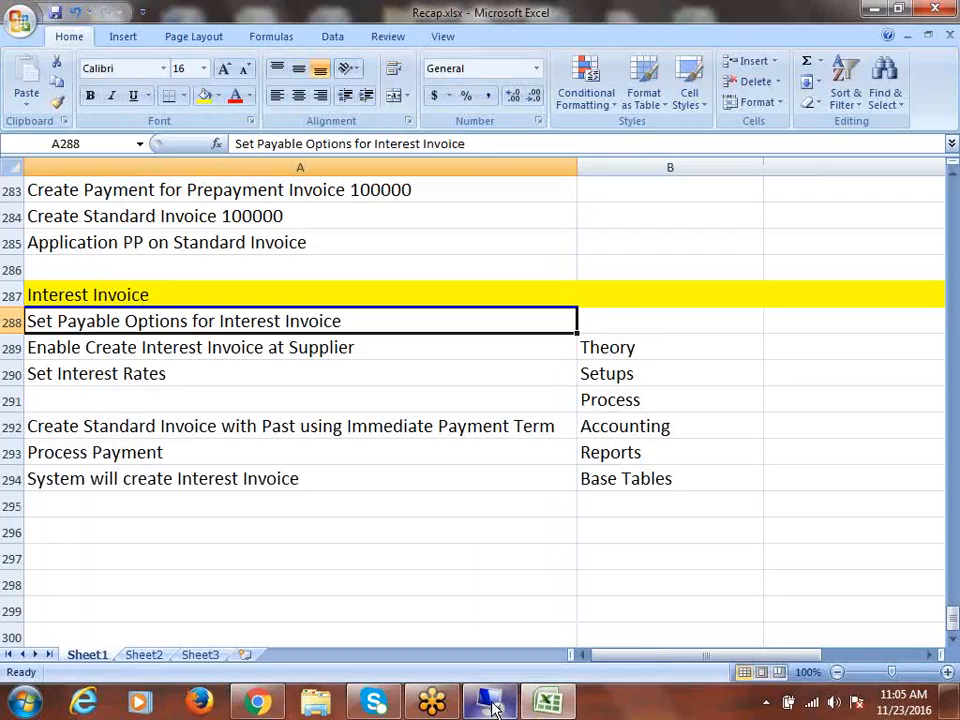
left_click(489, 703)
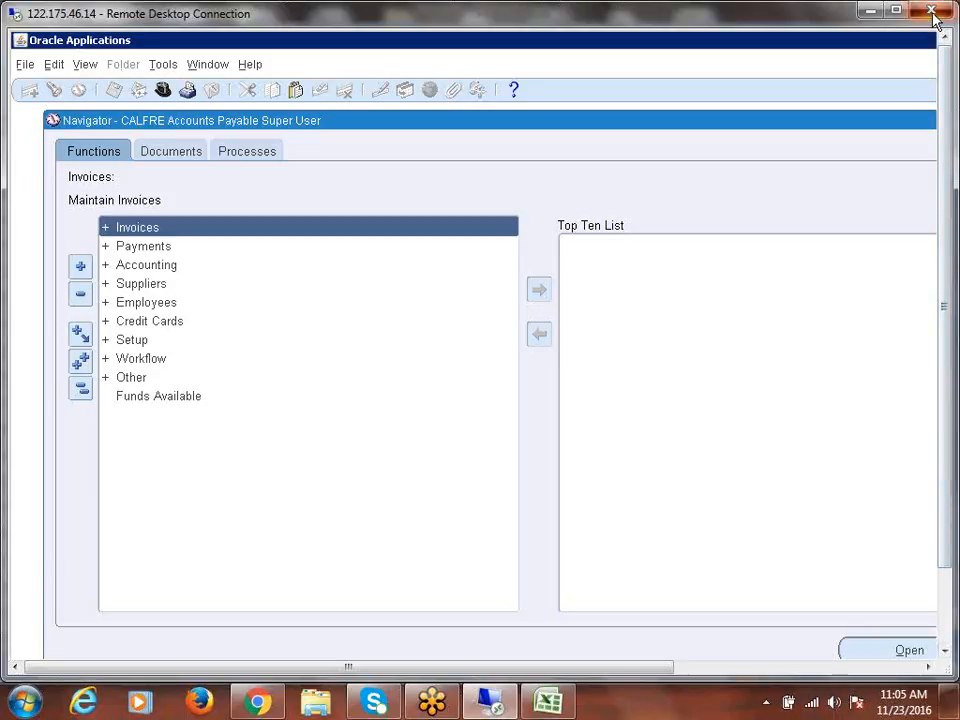
left_click(870, 10)
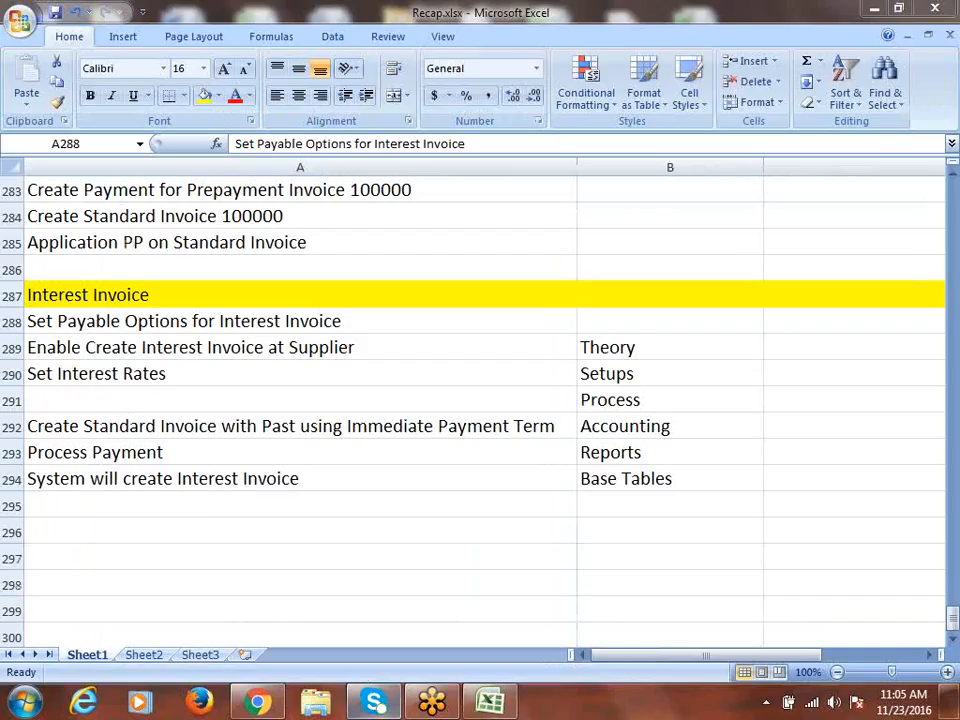
left_click(25, 703)
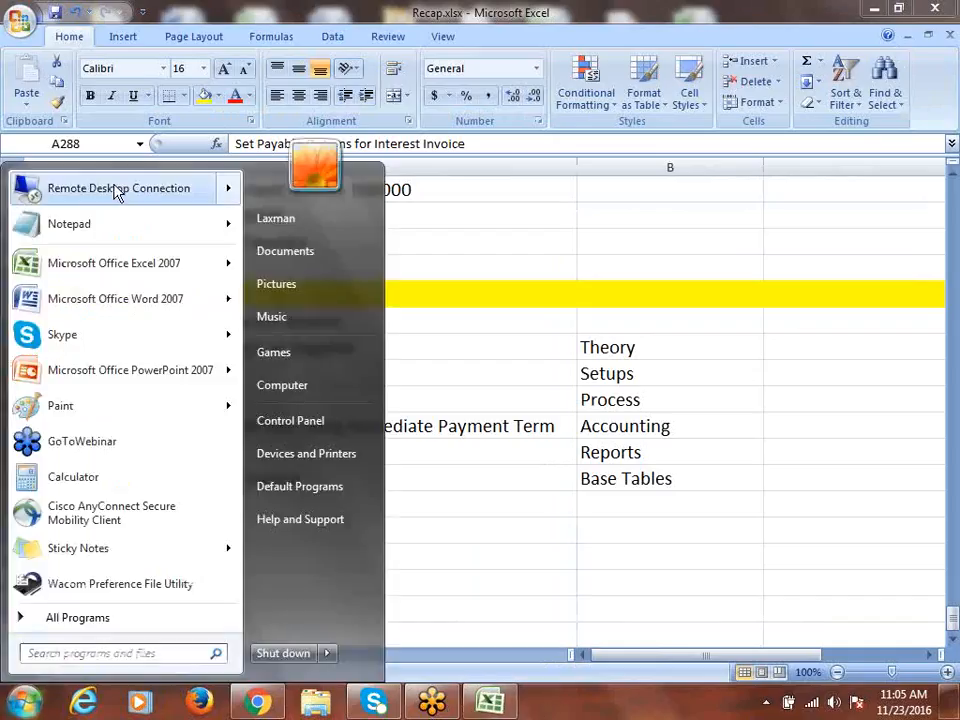
left_click(118, 189)
left_click(558, 331)
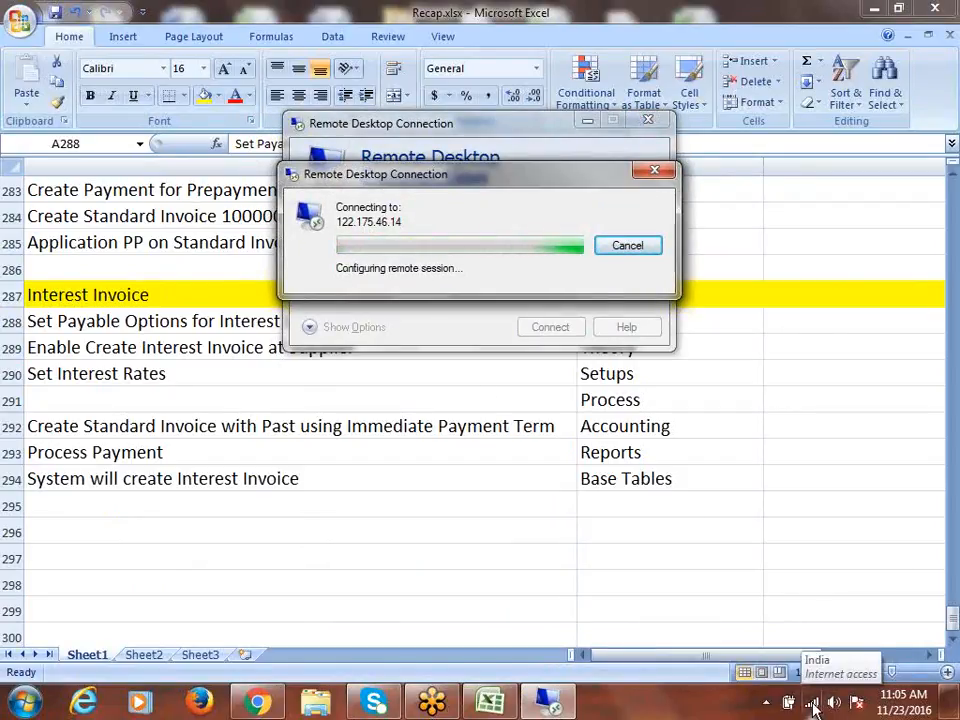
left_click(811, 704)
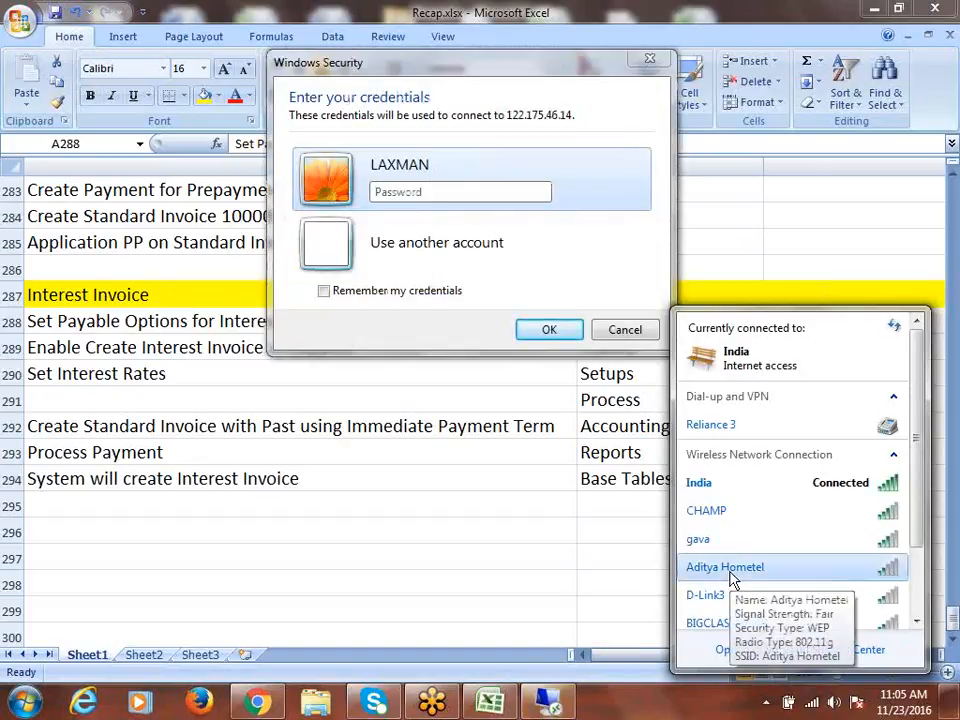
Enter the account password in the credentials request to sign in to the remote session
left_click(429, 187)
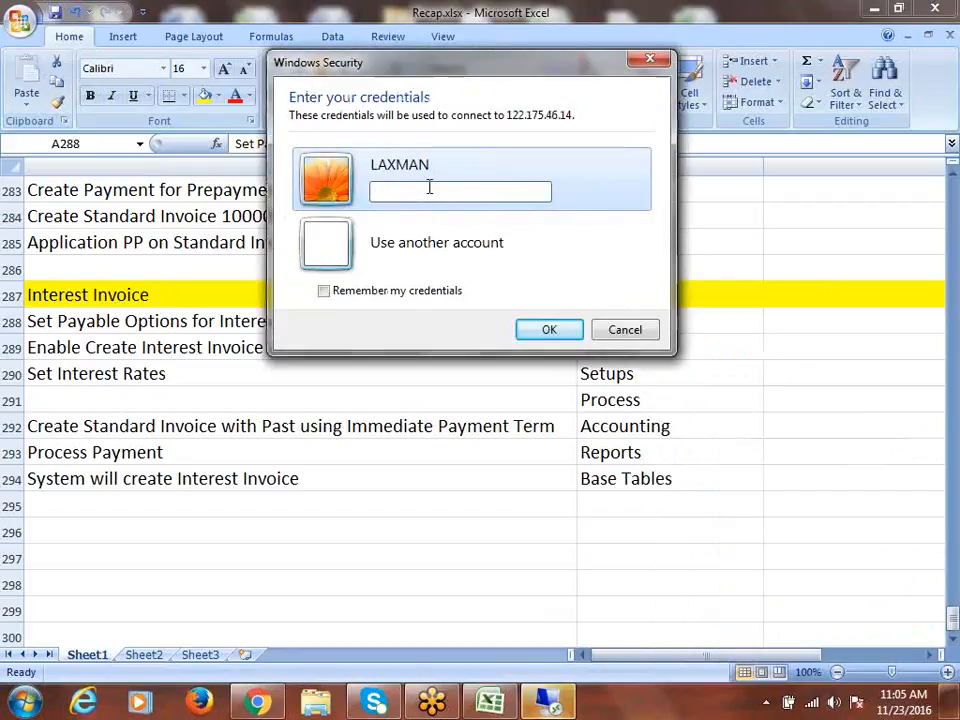
key("Caps_Lock")
key("Caps_Lock")
type("•")
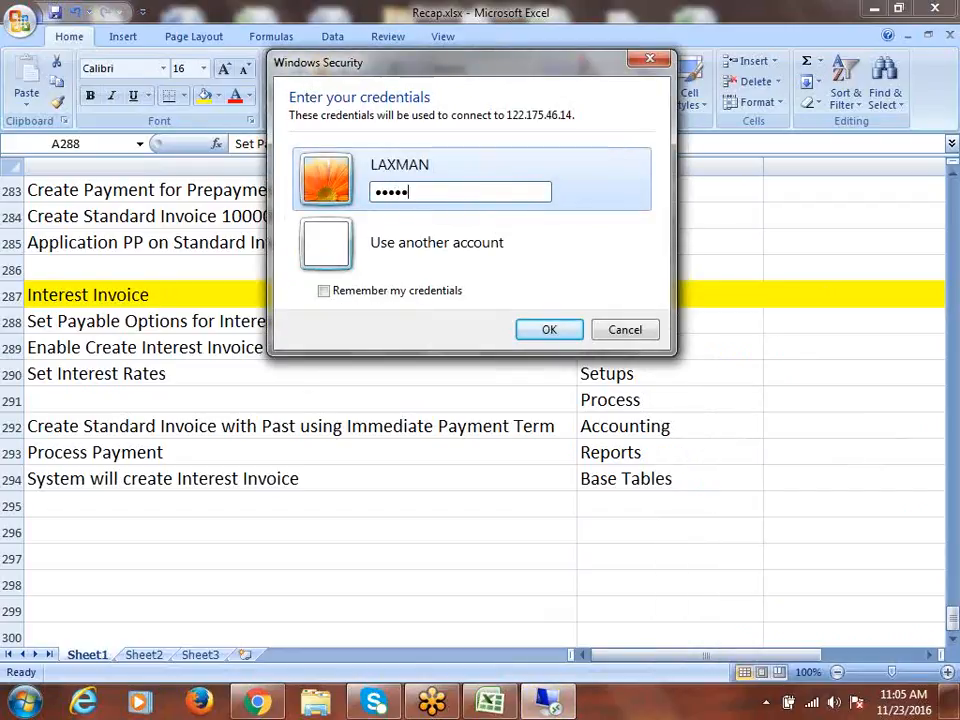
key("Return")
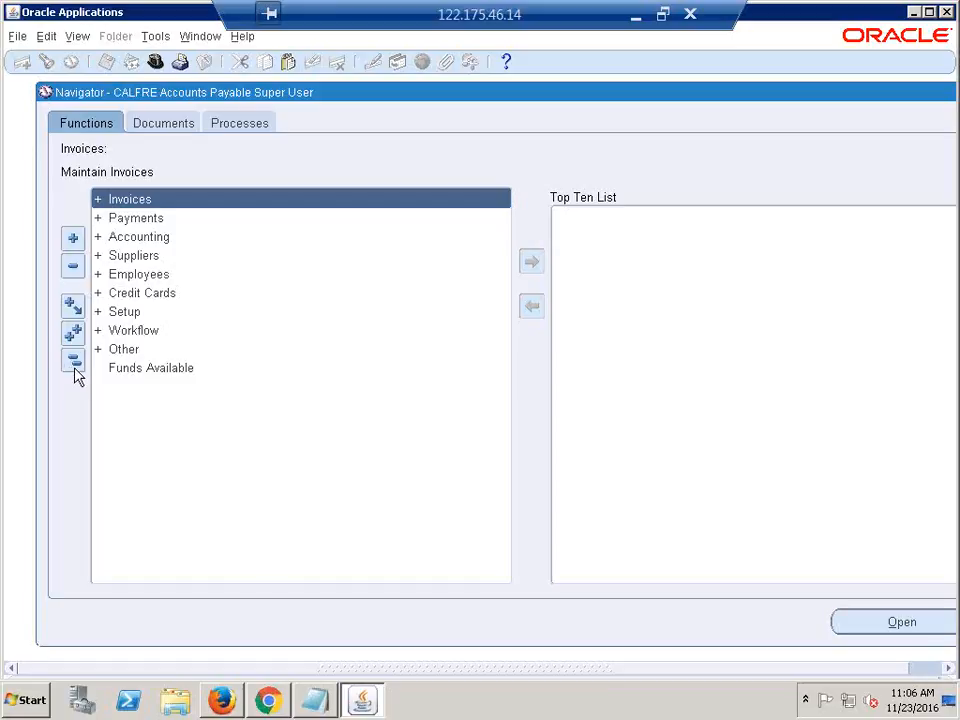
Expand Setup and its Options group in the CALFRE Accounts Payable Super User Navigator
left_click(130, 312)
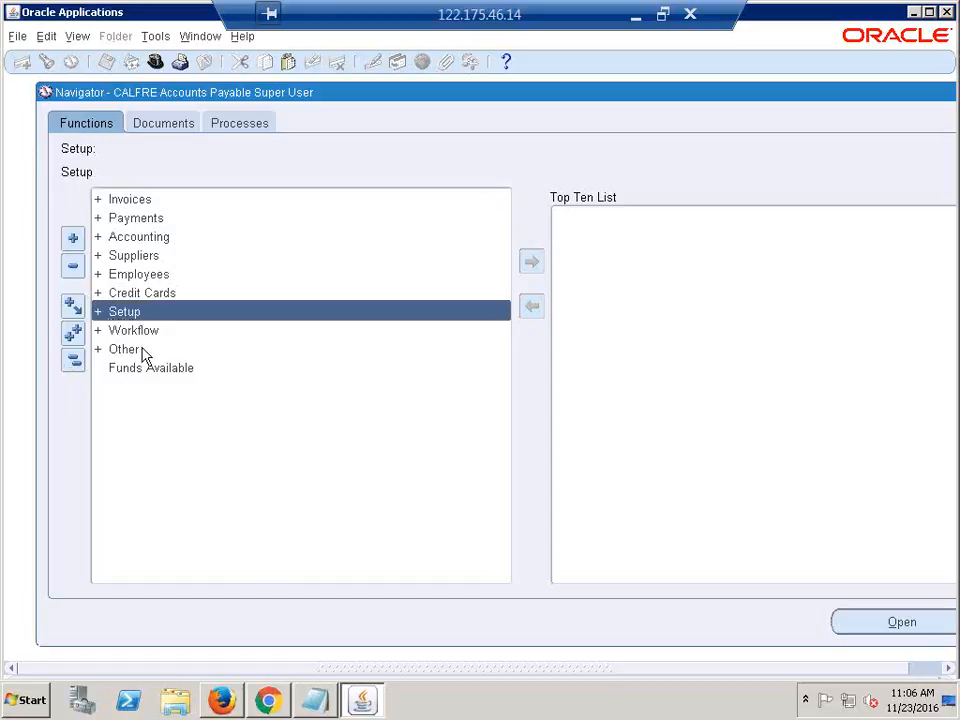
key("Down")
key("Down")
key("Down")
key("Down")
key("Down")
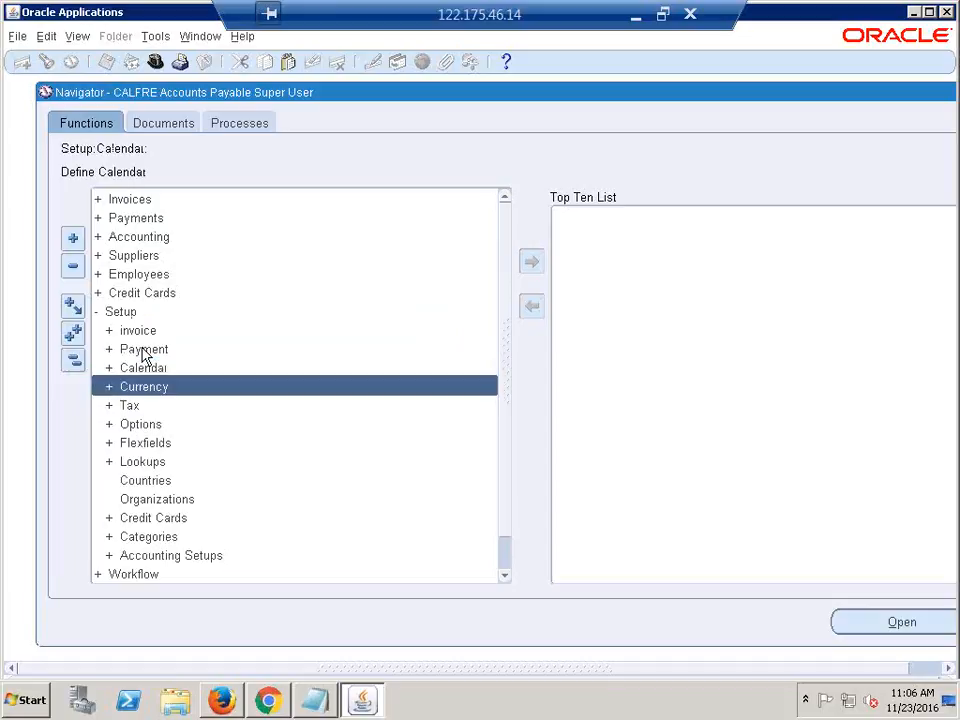
key("Return")
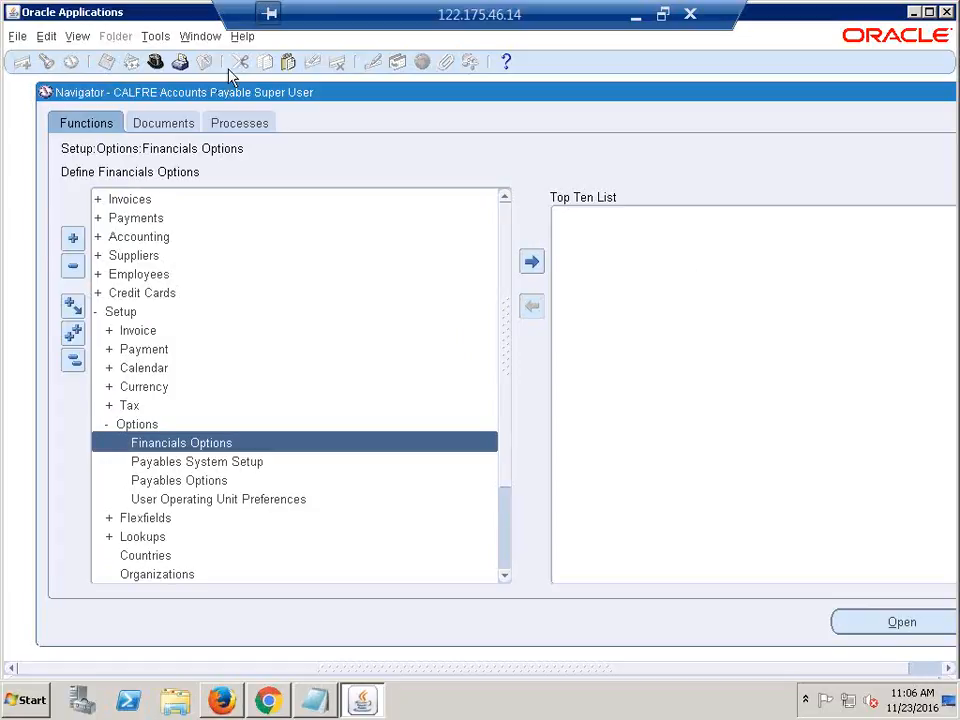
Open Payables Options for the CALFRE Hyderabad Operating Unit and show its Interest settings
left_click(270, 22)
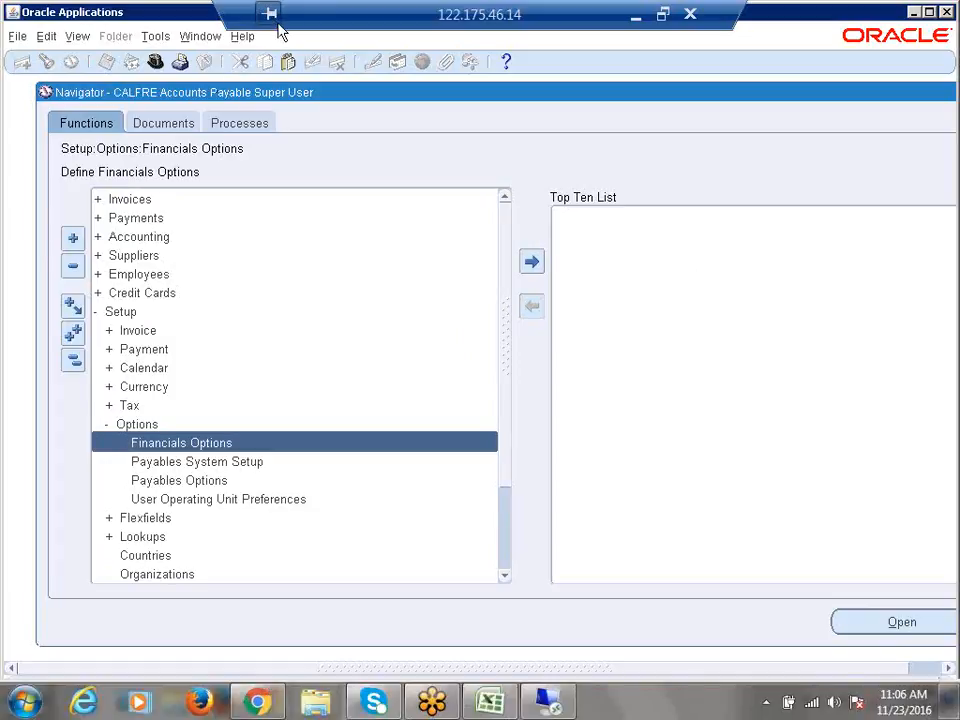
left_click(677, 461)
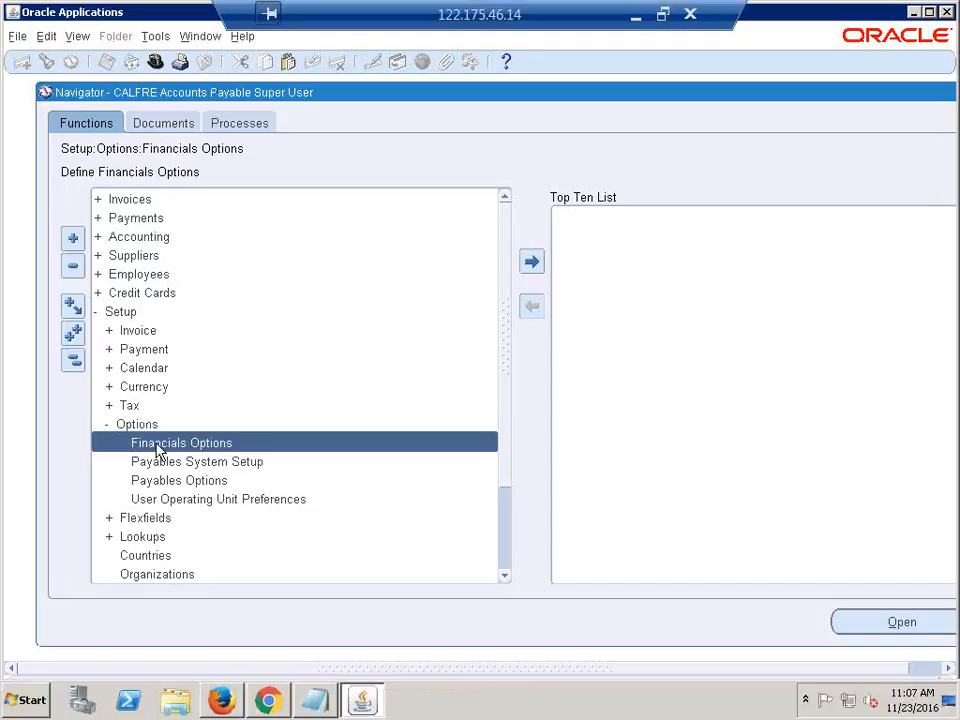
key("Down")
key("Down")
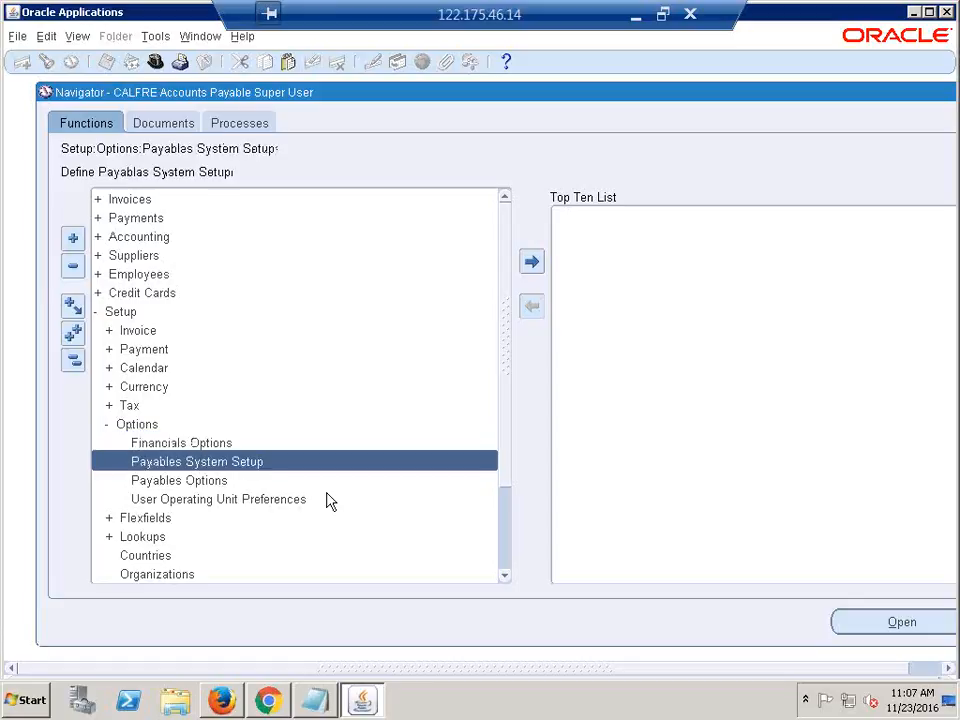
key("Return")
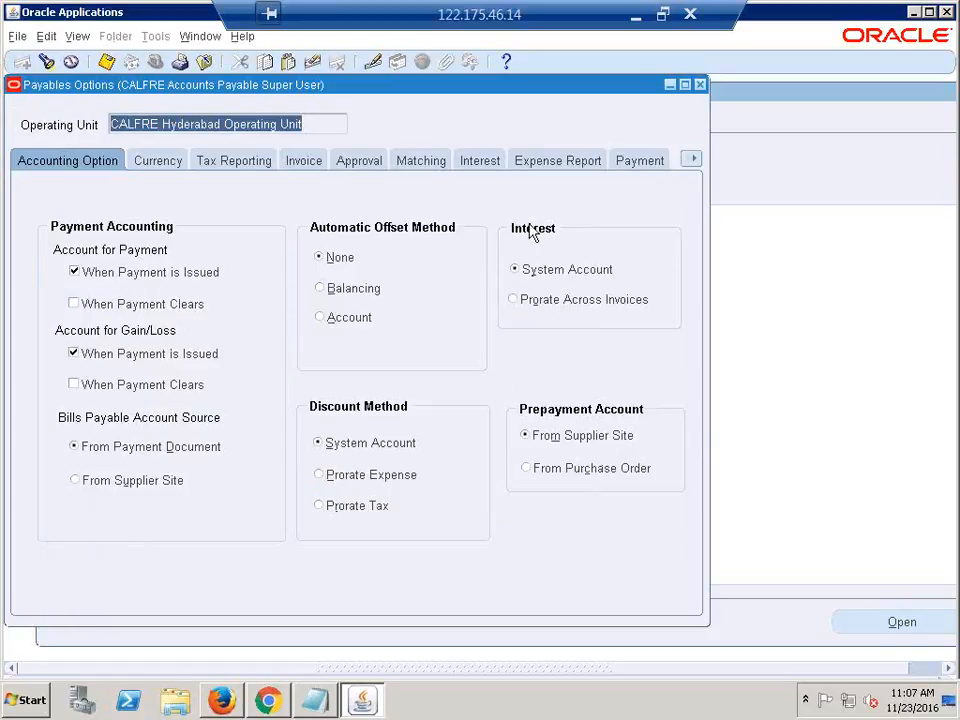
left_click(482, 163)
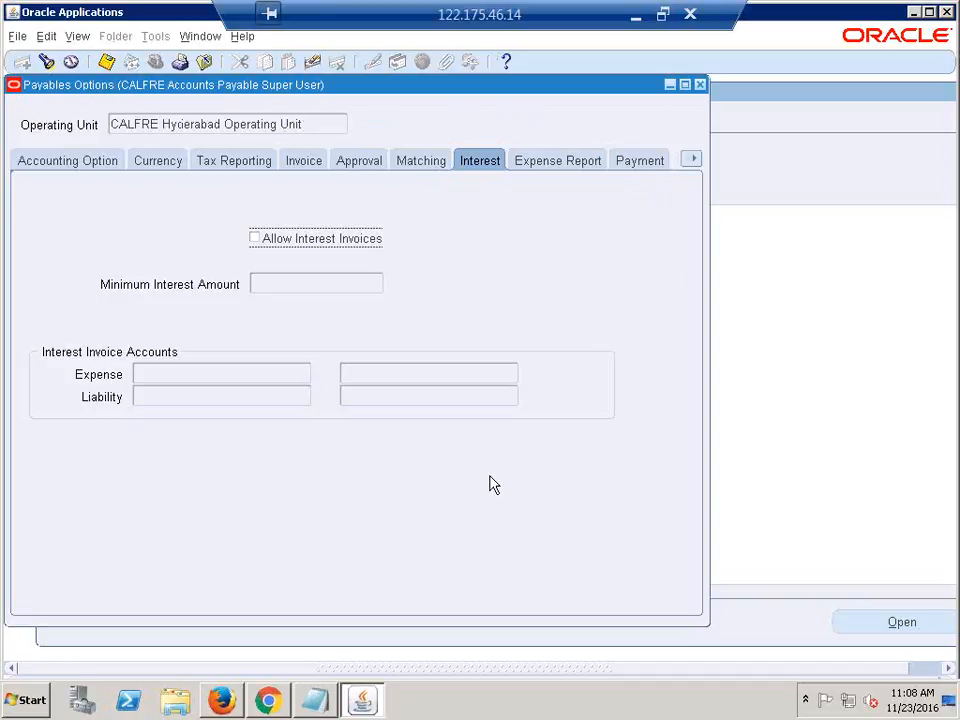
Read the Interest topic in the Payables Options help and return to the Payables Options form
left_click(506, 63)
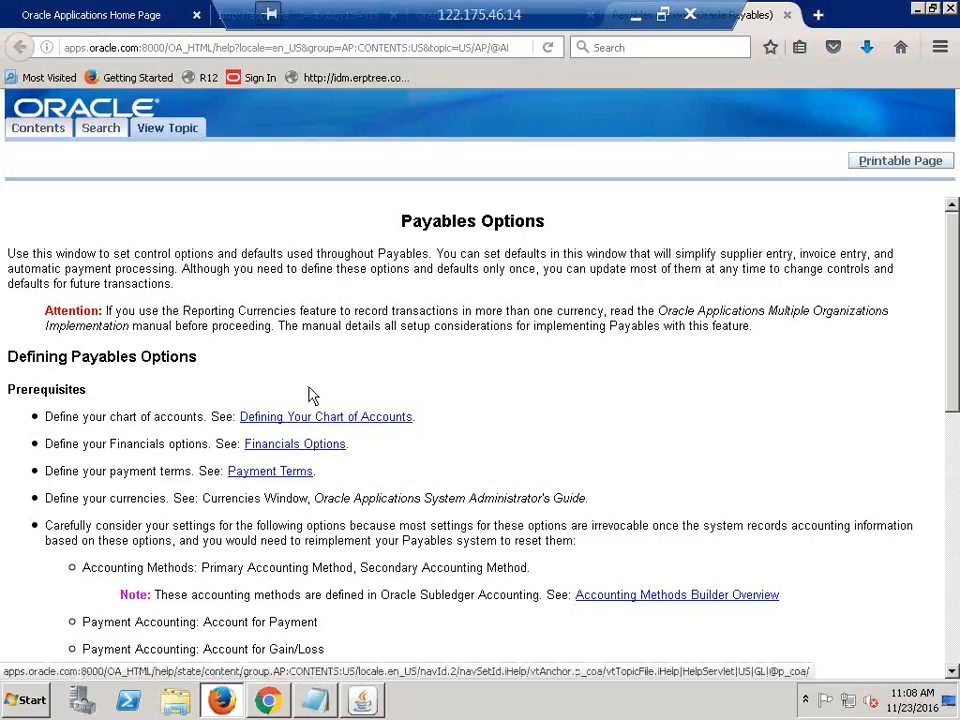
scroll(312, 394, "down", 1)
scroll(312, 394, "down", 10)
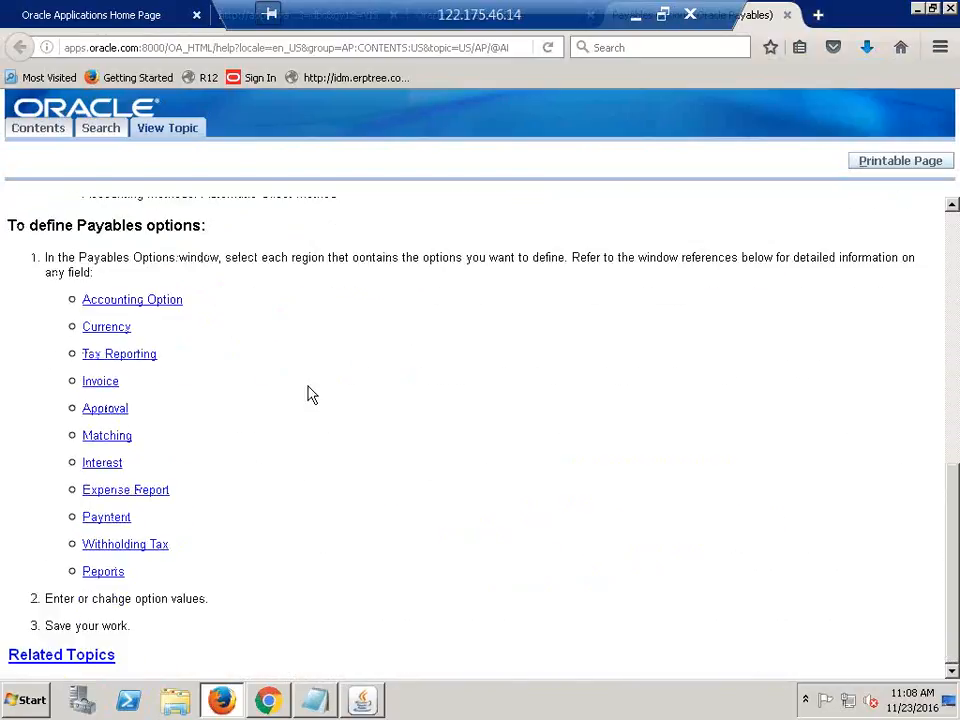
left_click(113, 463)
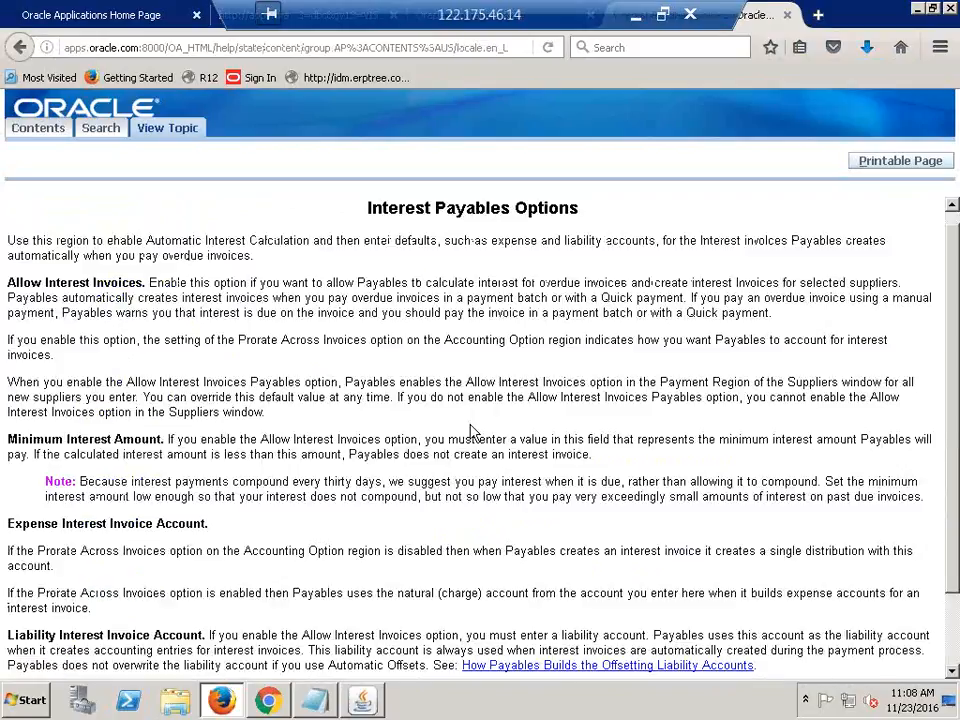
scroll(508, 452, "down", 2)
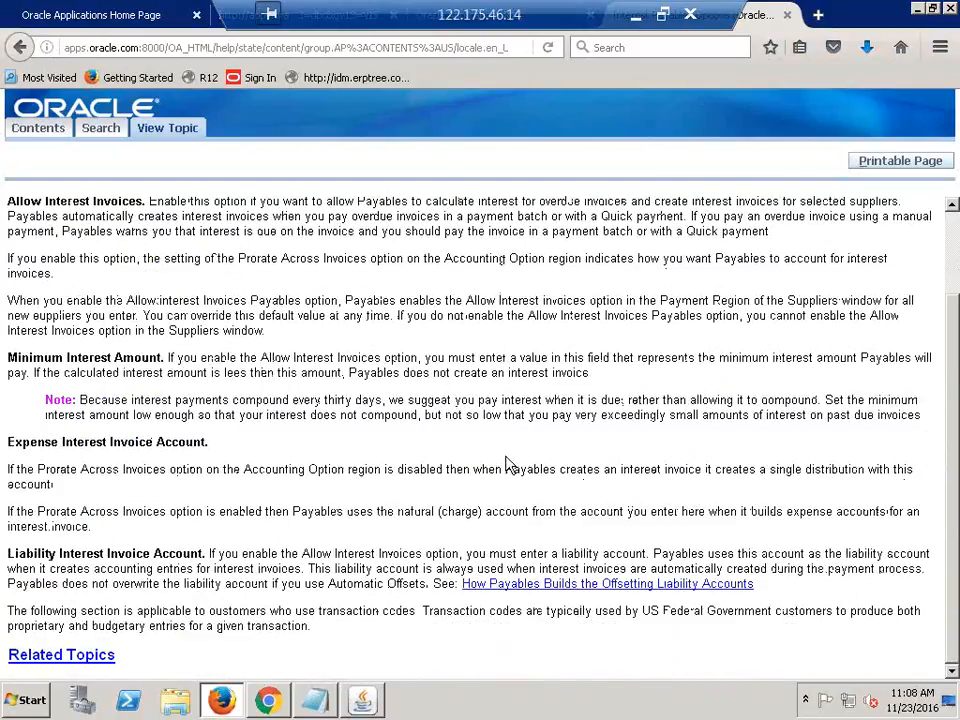
scroll(508, 463, "up", 1)
scroll(410, 485, "up", 1)
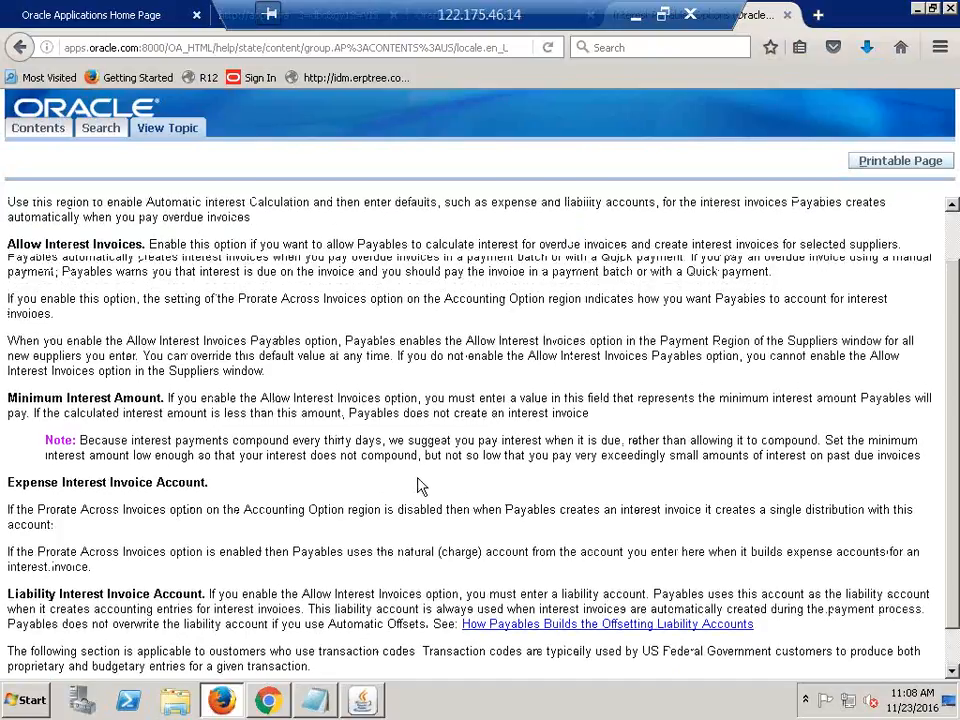
scroll(420, 486, "up", 1)
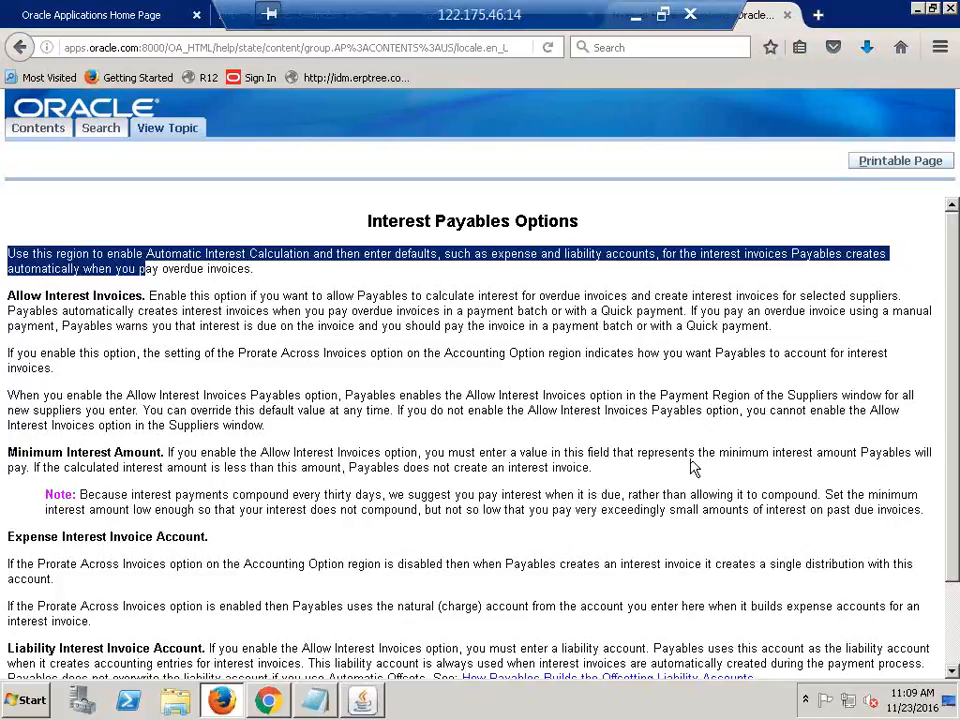
key("alt+Tab")
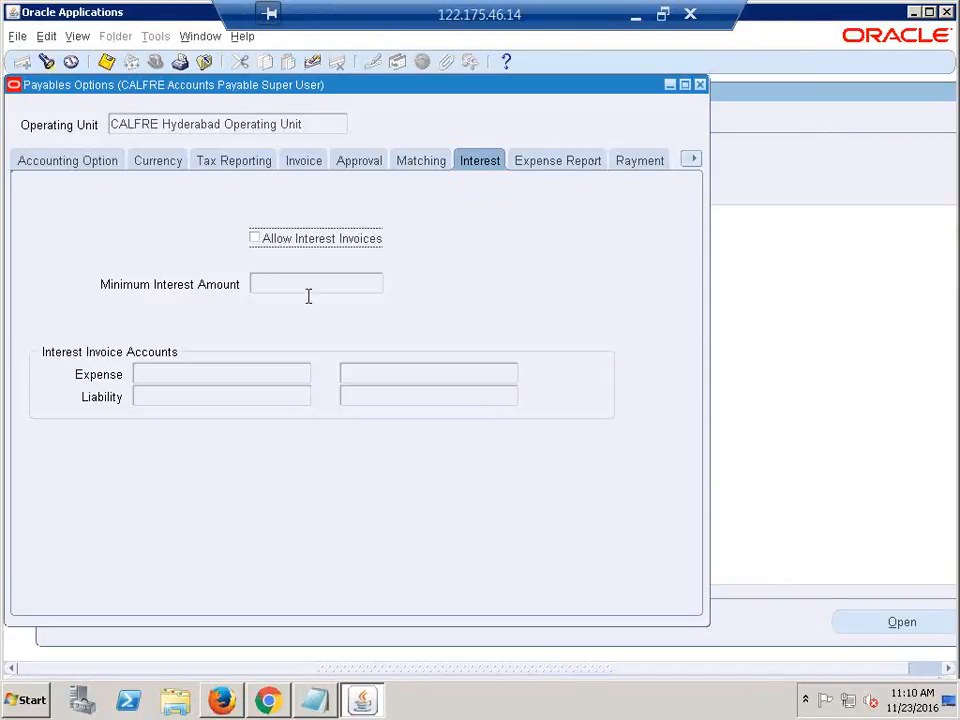
Enable Allow Interest Invoices for the CALFRE Hyderabad Operating Unit and set the minimum interest amount to 100
left_click(257, 245)
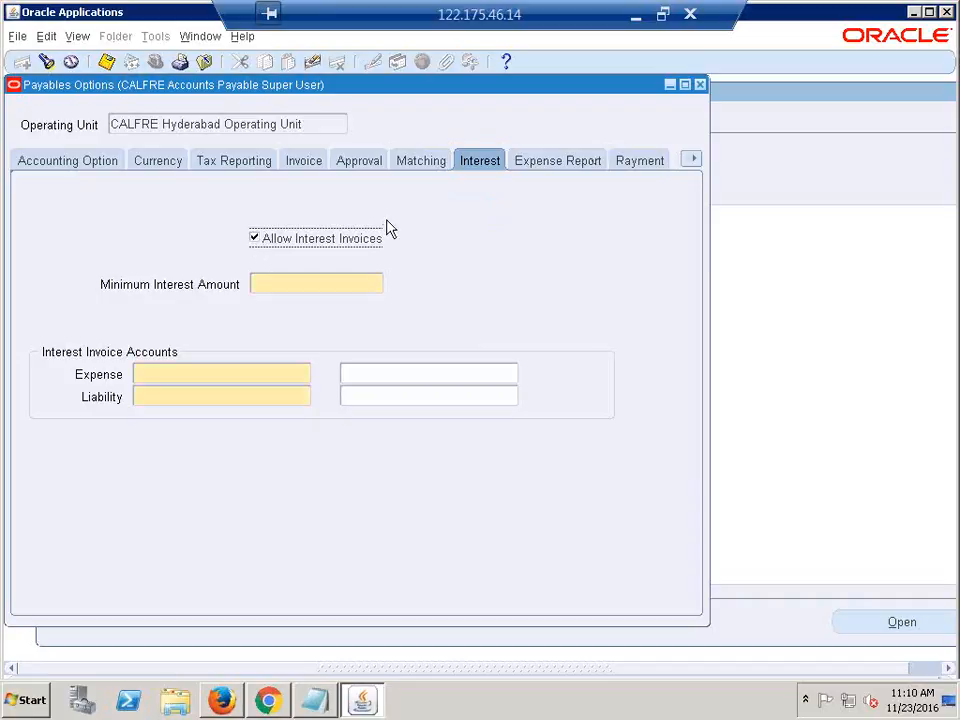
left_click(208, 128)
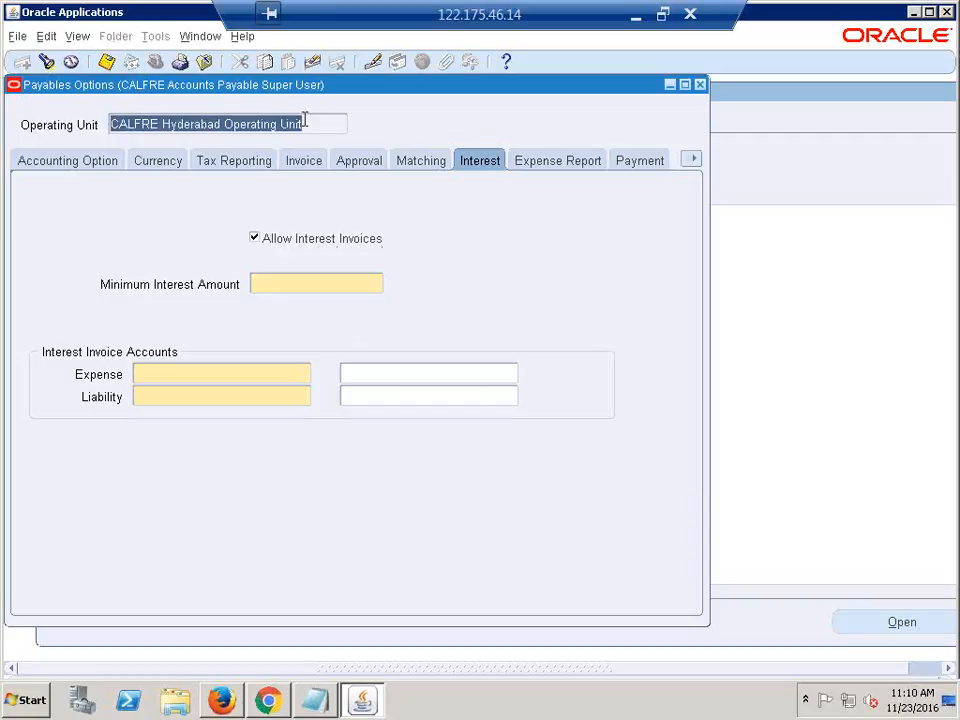
left_click_drag(304, 122, 86, 118)
left_click(303, 287)
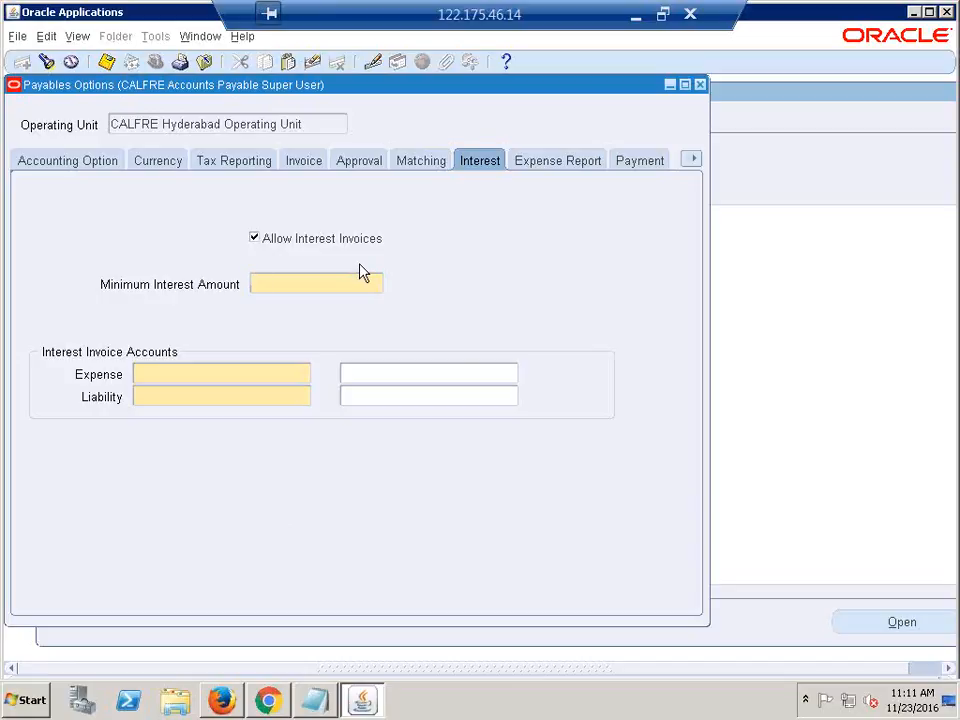
type("100")
key("Tab")
Find accounts matching "interest exp" and assign 7820 Interest Expense as the interest invoice expense account
left_click(304, 376)
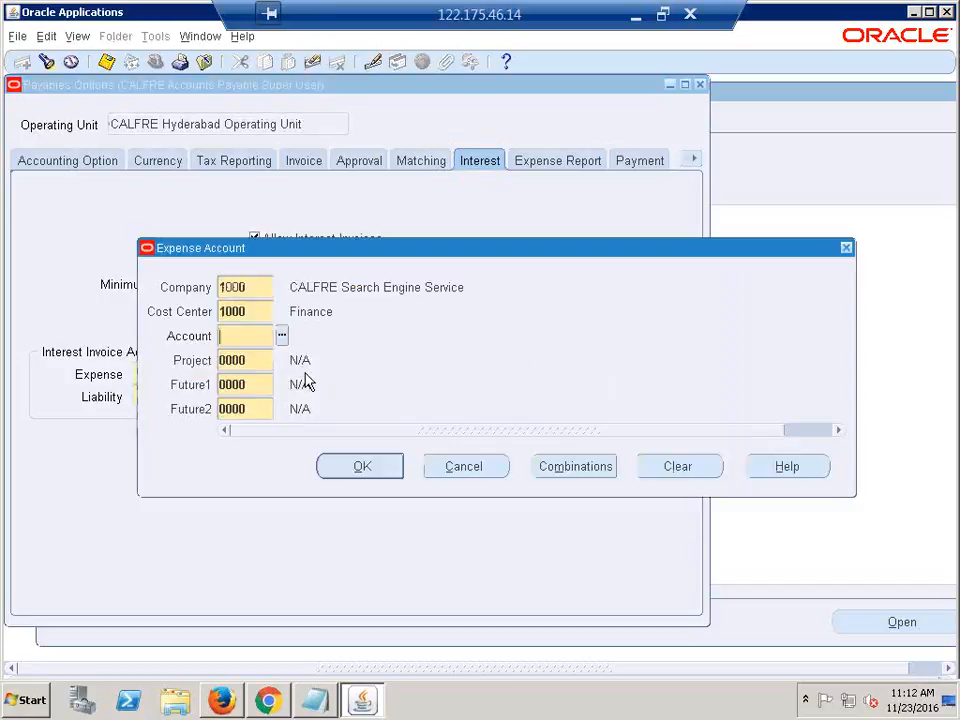
left_click(283, 337)
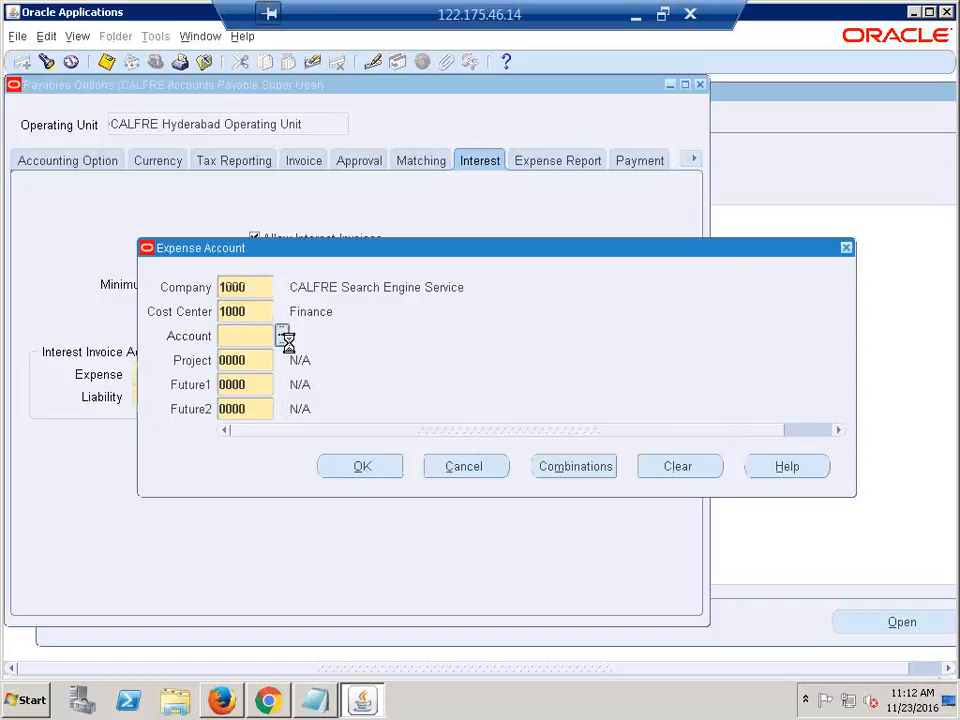
left_click(272, 169)
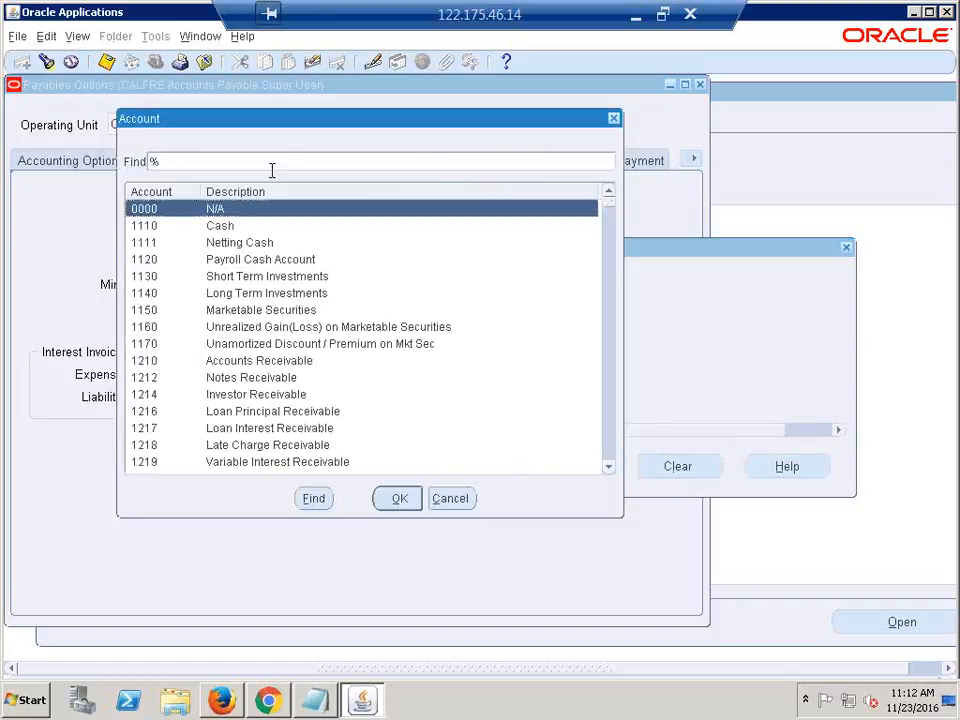
type("interest exp%")
key("Return")
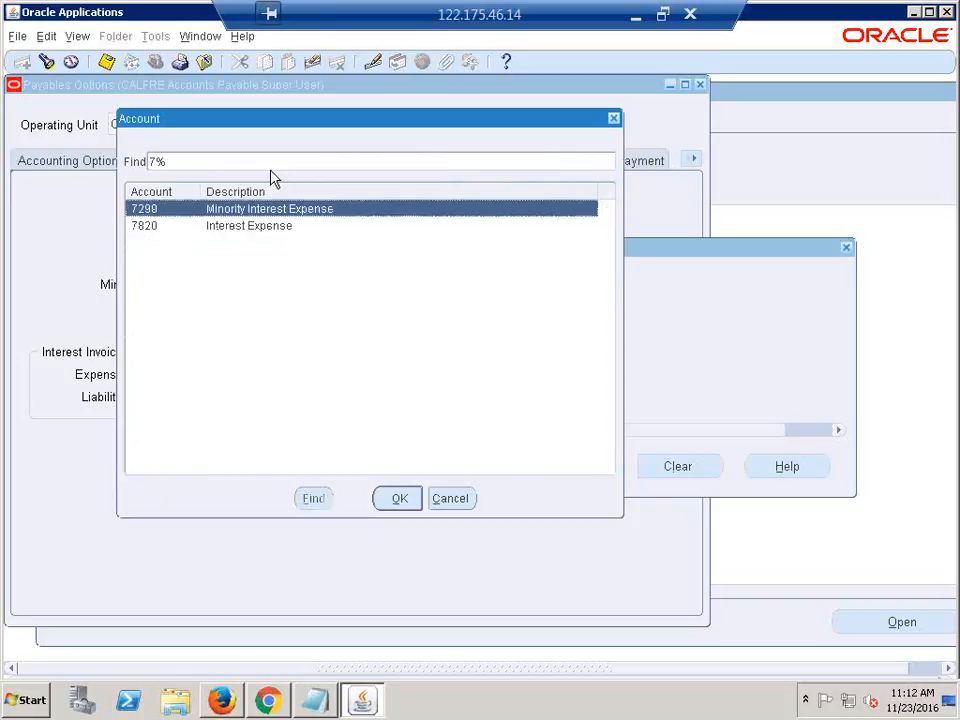
left_click(262, 229)
left_click(391, 504)
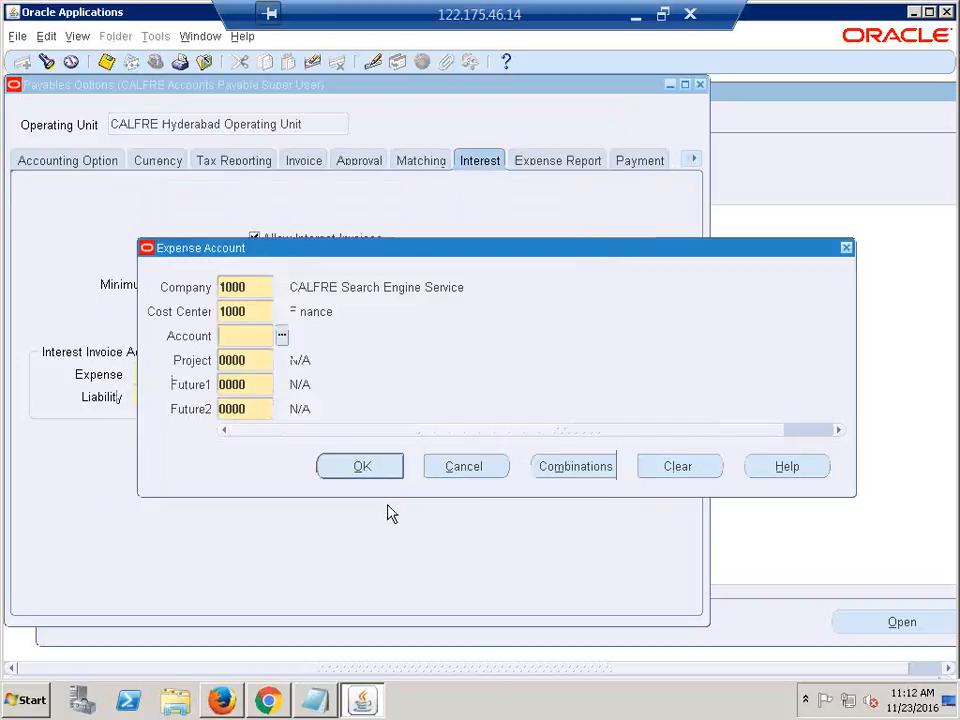
left_click(338, 462)
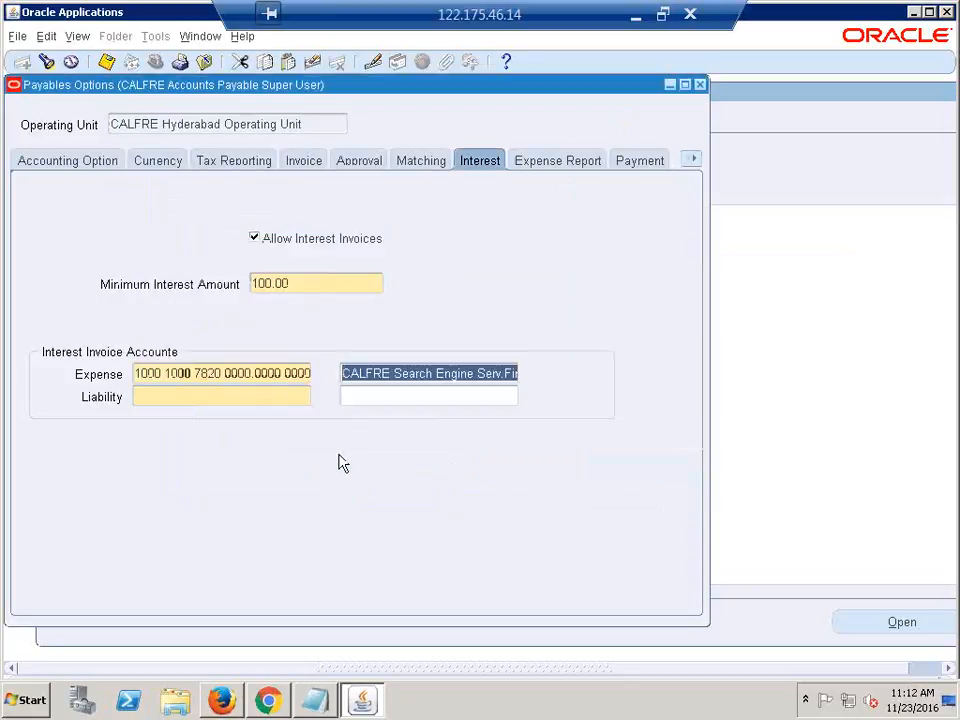
Assign 2530 Interest Payable as the interest invoice liability account and close the Payables Options form
left_click(243, 397)
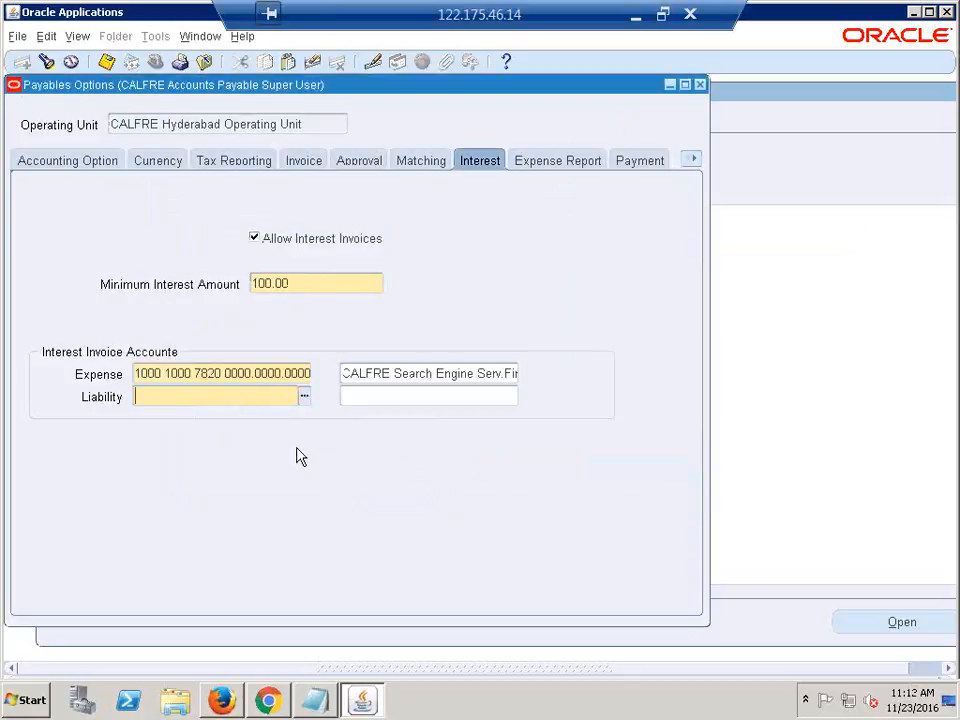
left_click(305, 399)
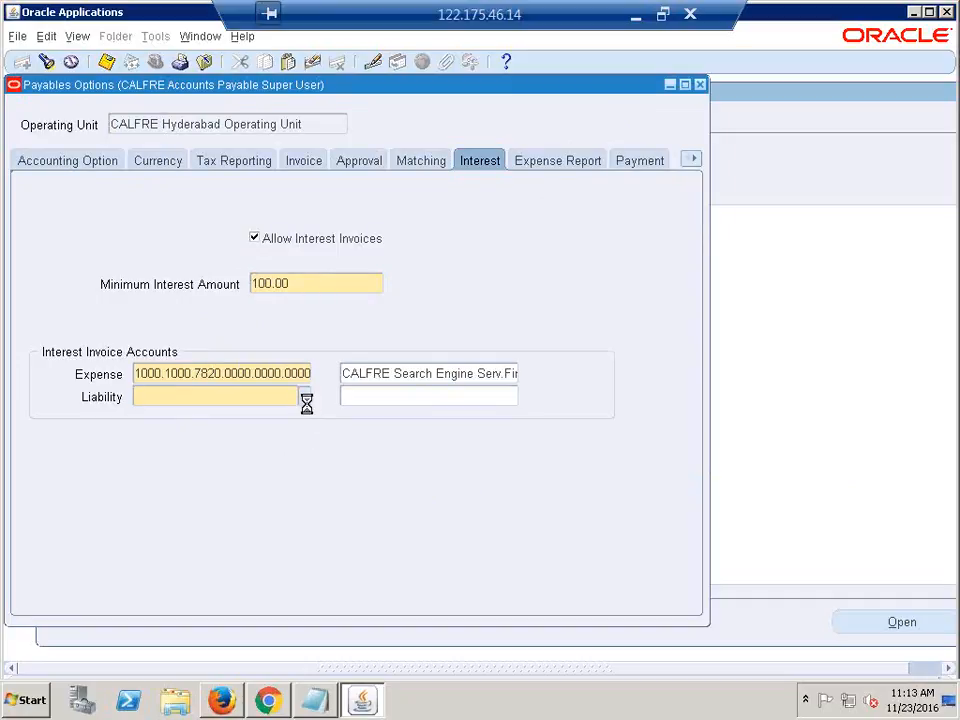
left_click(282, 337)
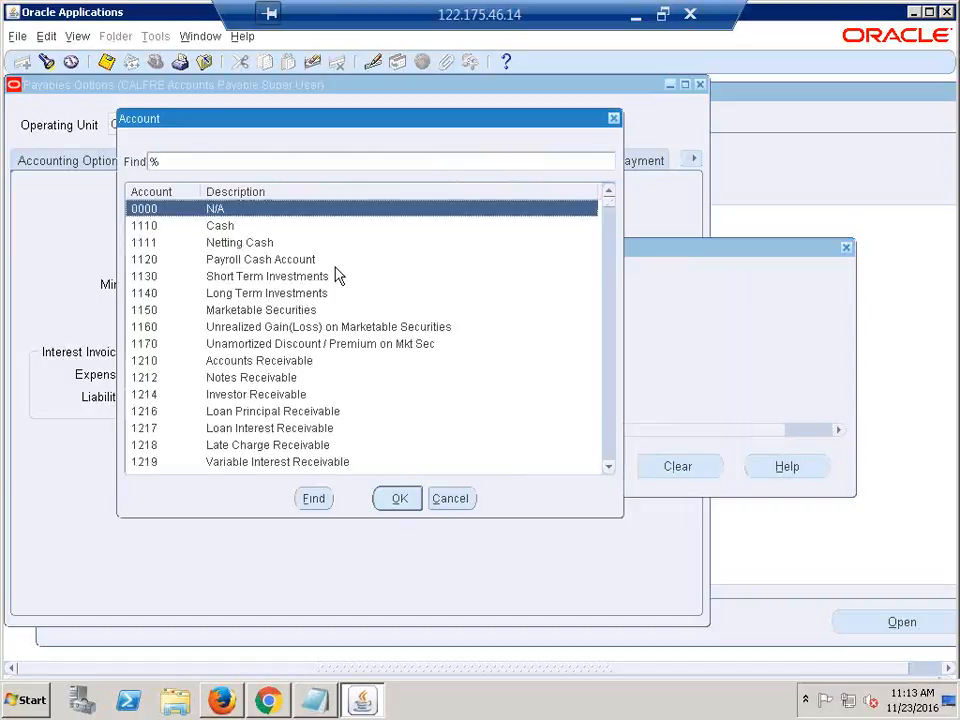
left_click(242, 160)
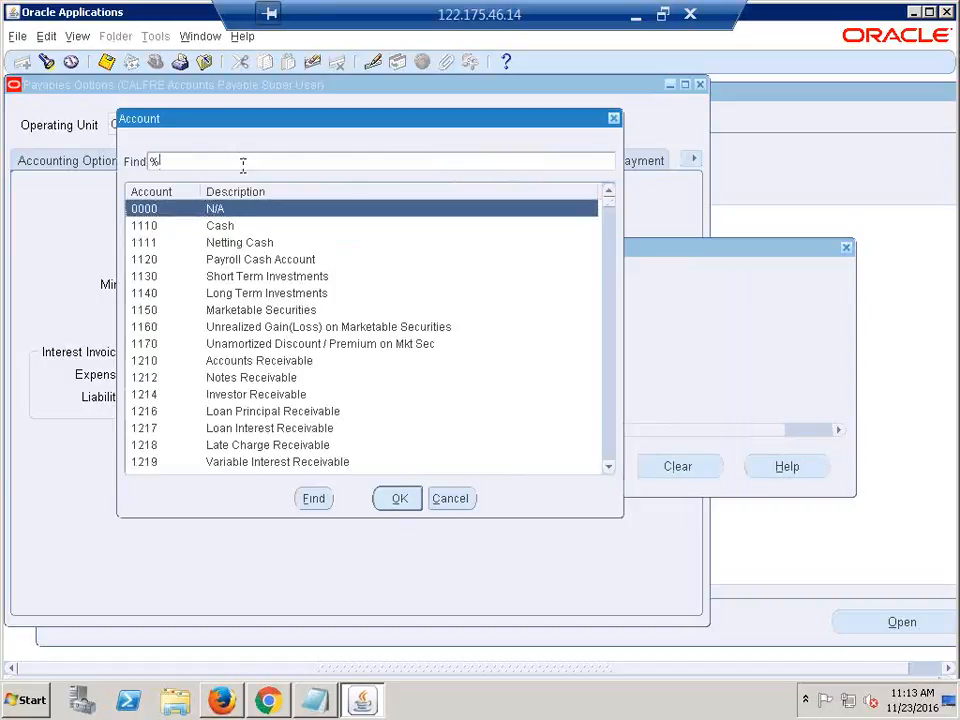
type("interest pay")
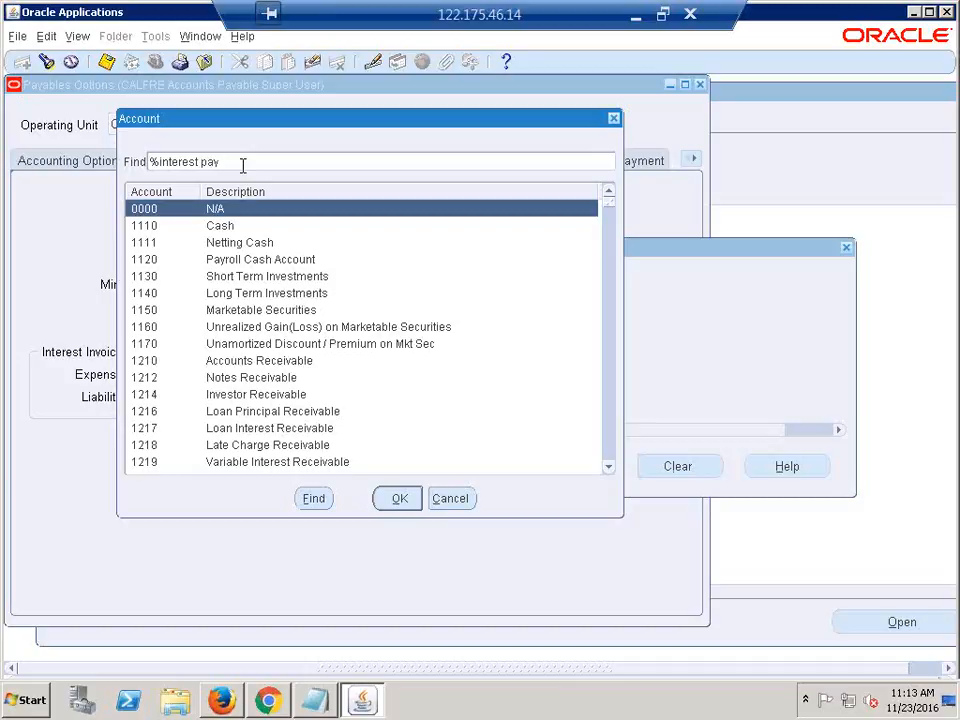
type("%")
key("Return")
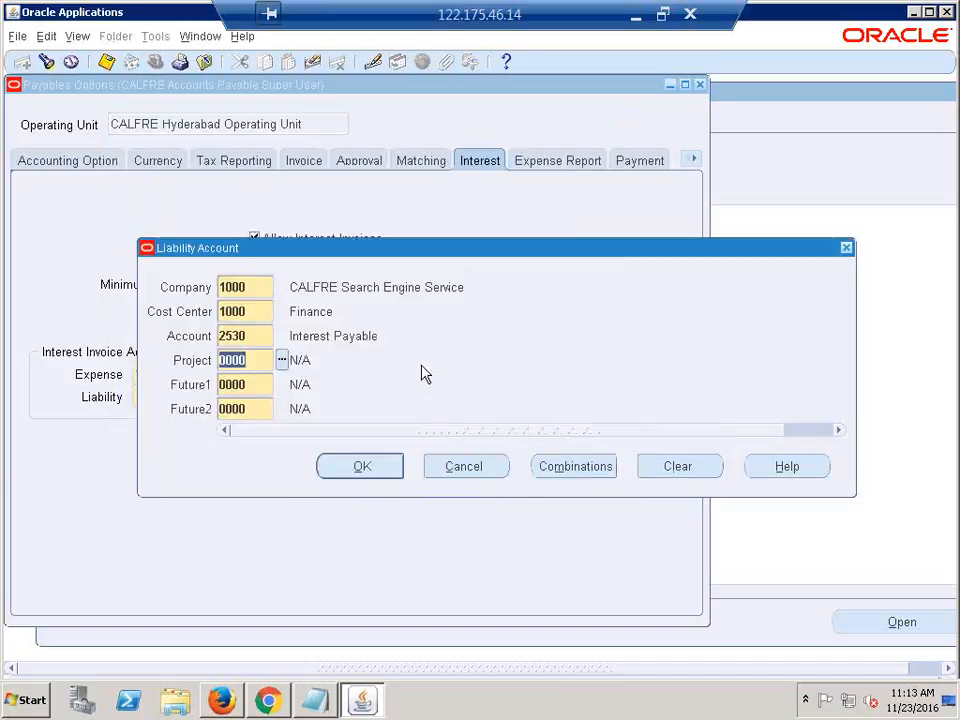
left_click(355, 468)
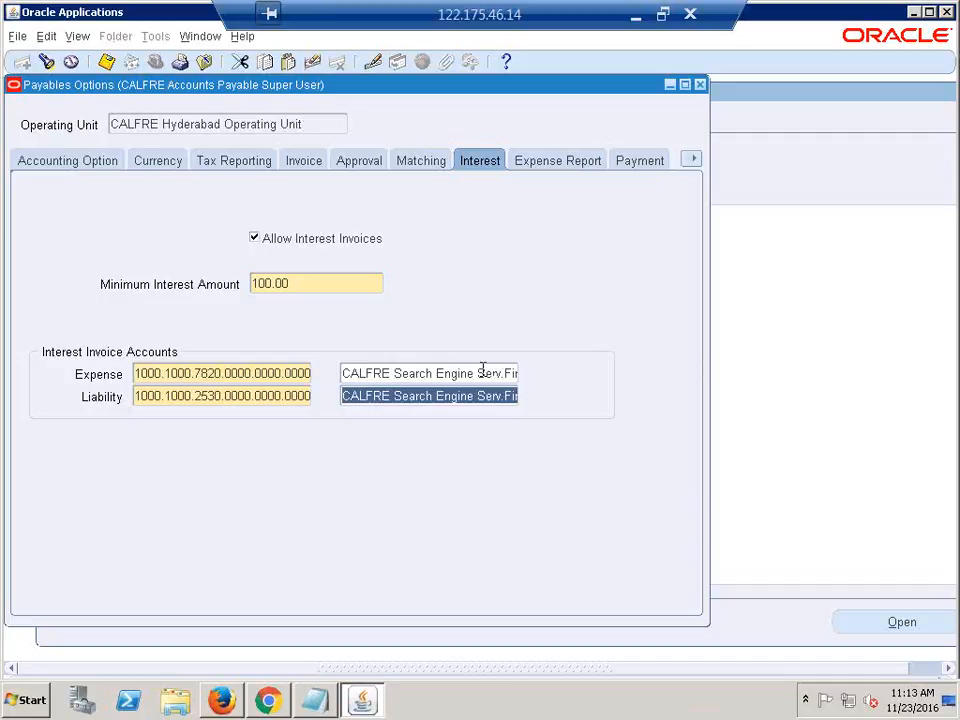
left_click(700, 85)
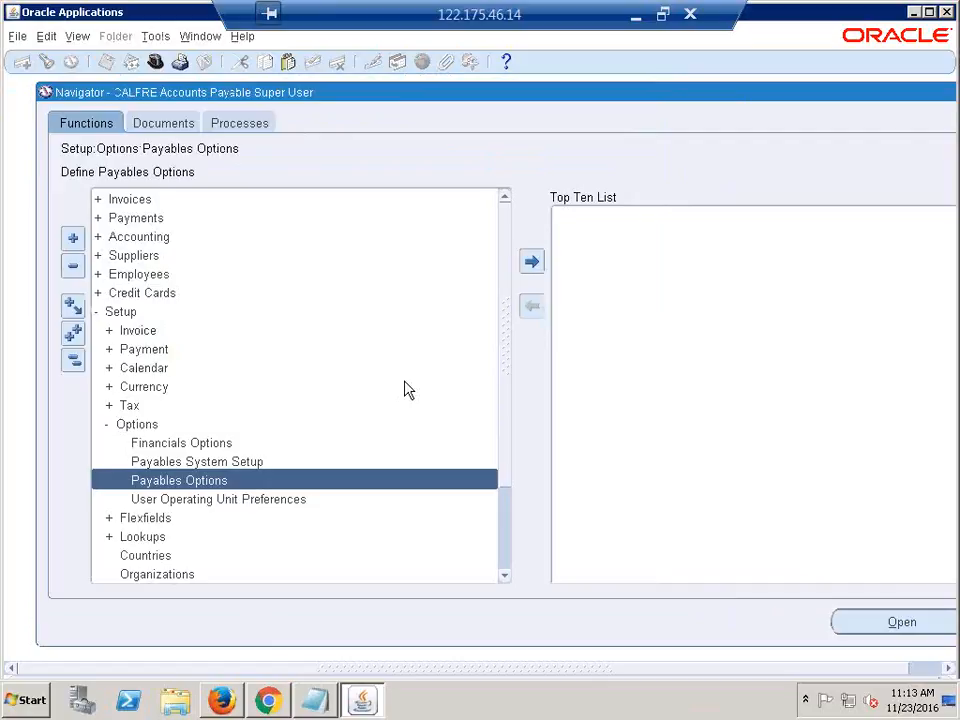
Collapse the Navigator function tree and open the supplier search page from the Suppliers group
left_click(72, 364)
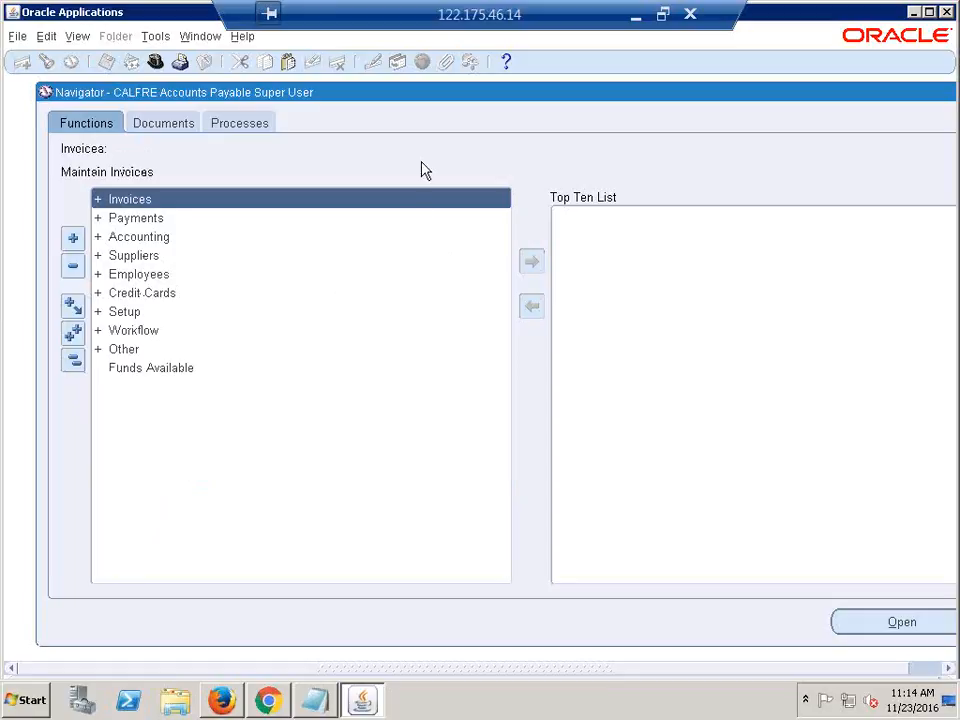
left_click(155, 261)
double_click(155, 259)
double_click(146, 276)
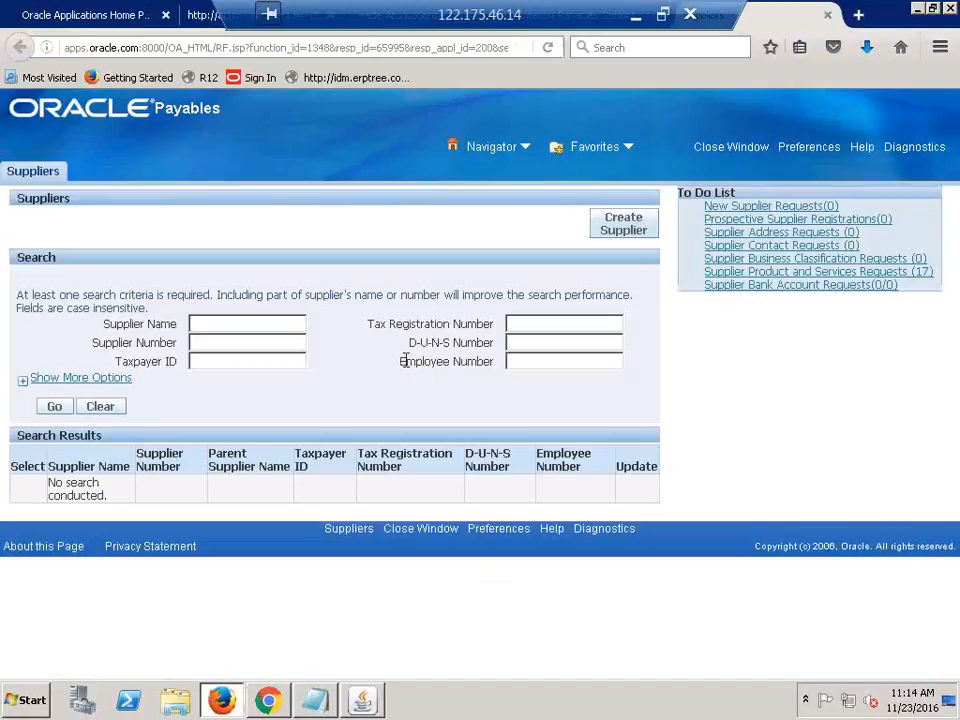
Search for the supplier Fusion Org and open the Invoice Management page of Fusion Organization
left_click(229, 323)
type("F")
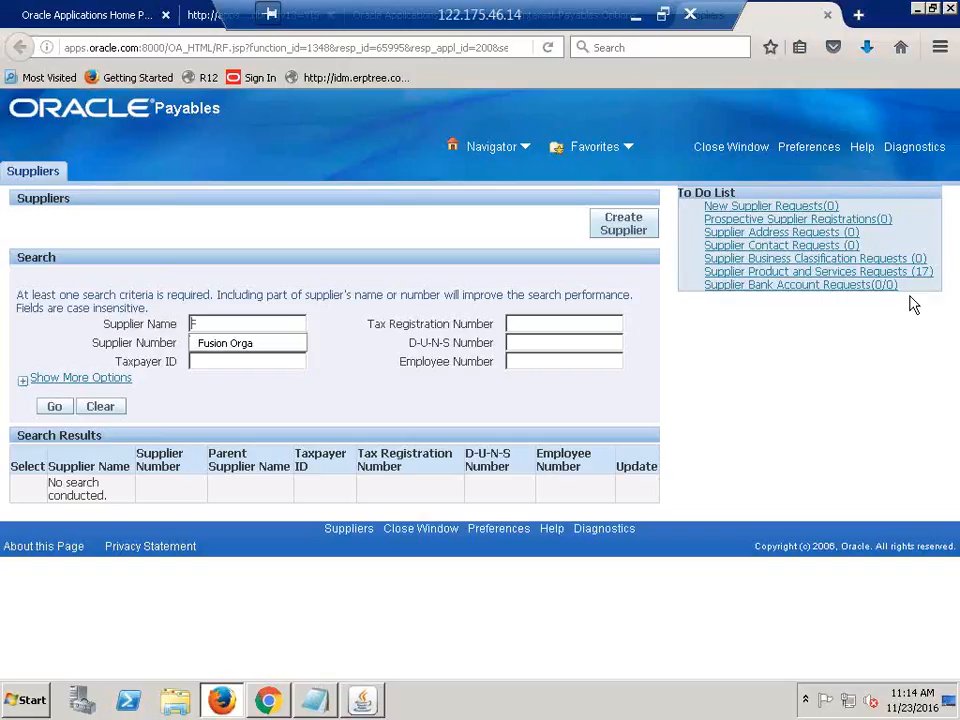
type("usion Org")
left_click(54, 410)
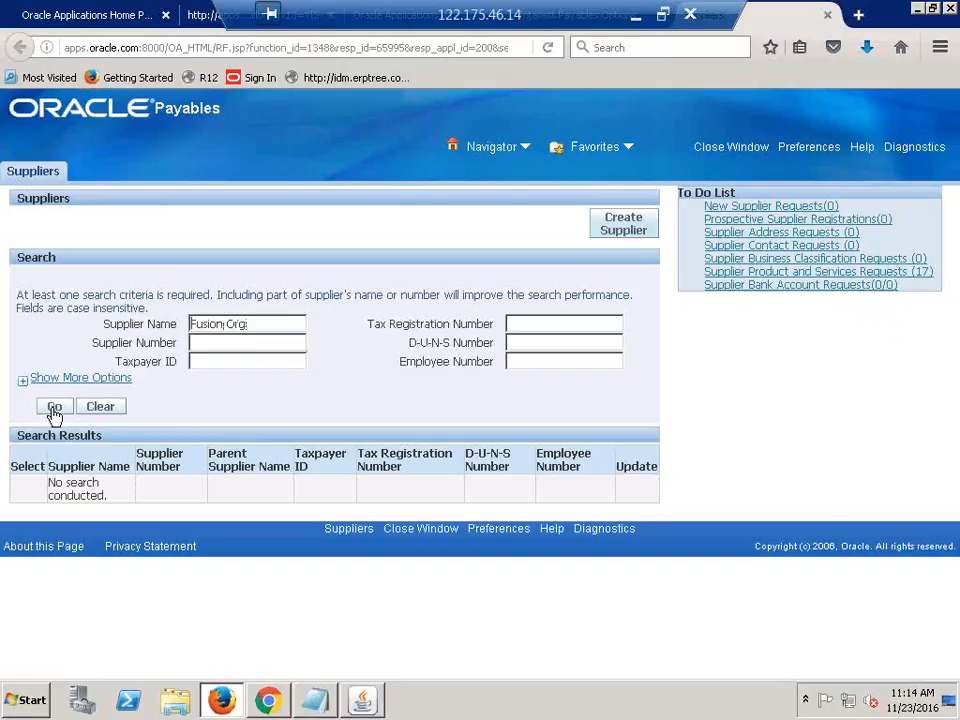
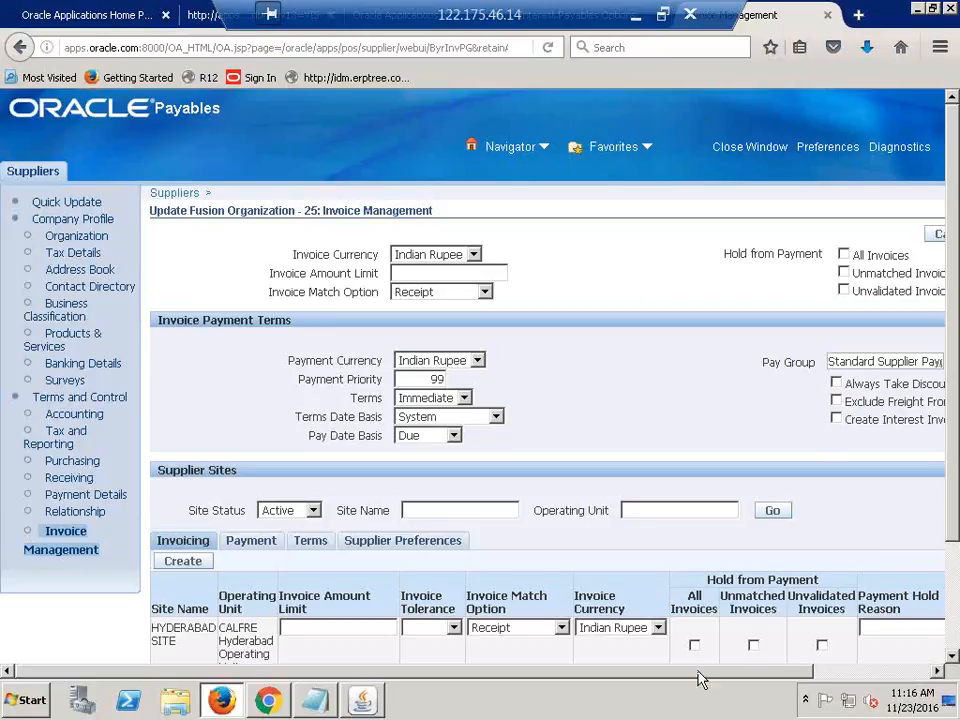
left_click_drag(714, 673, 877, 668)
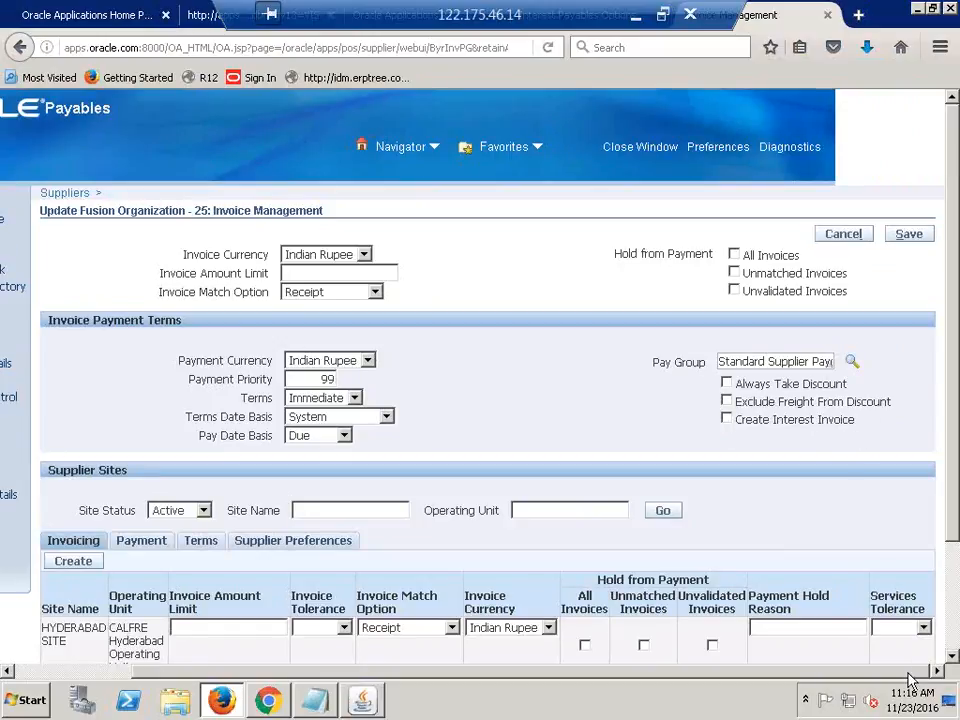
Enable Create Interest Invoice in the invoice payment terms of Fusion Organization and save the Invoice Management changes
left_click_drag(908, 673, 713, 671)
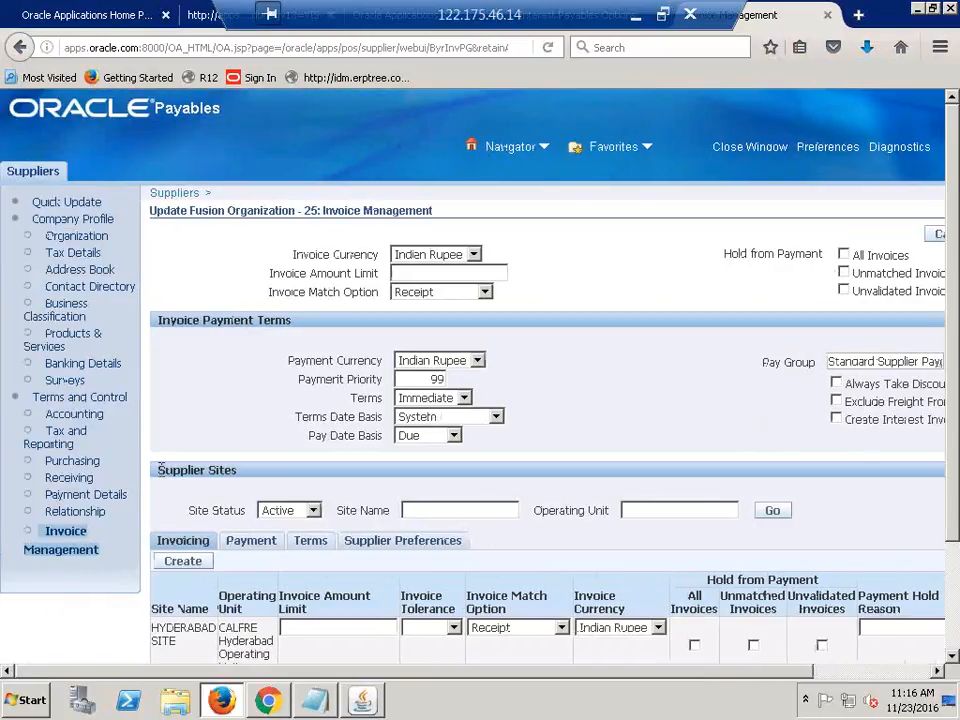
left_click_drag(229, 465, 413, 606)
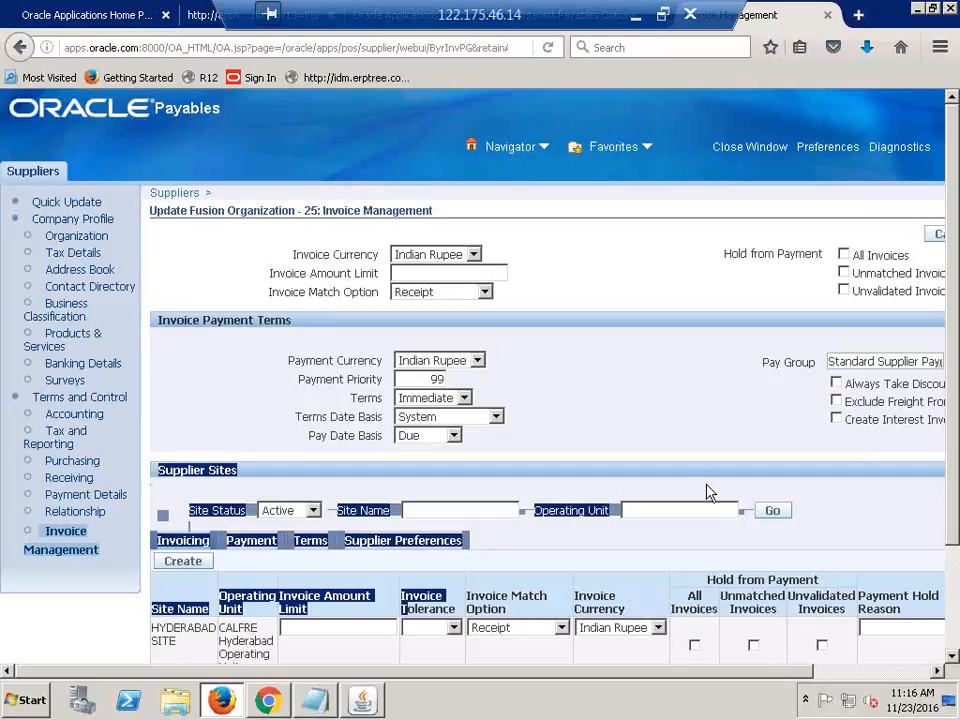
left_click(688, 394)
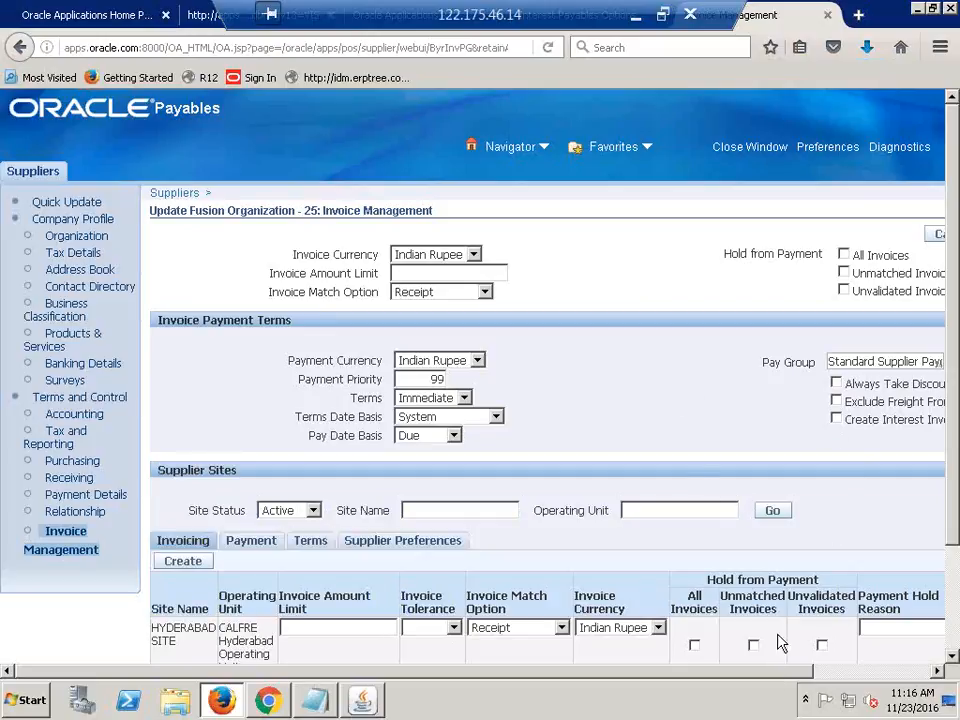
left_click_drag(756, 673, 886, 682)
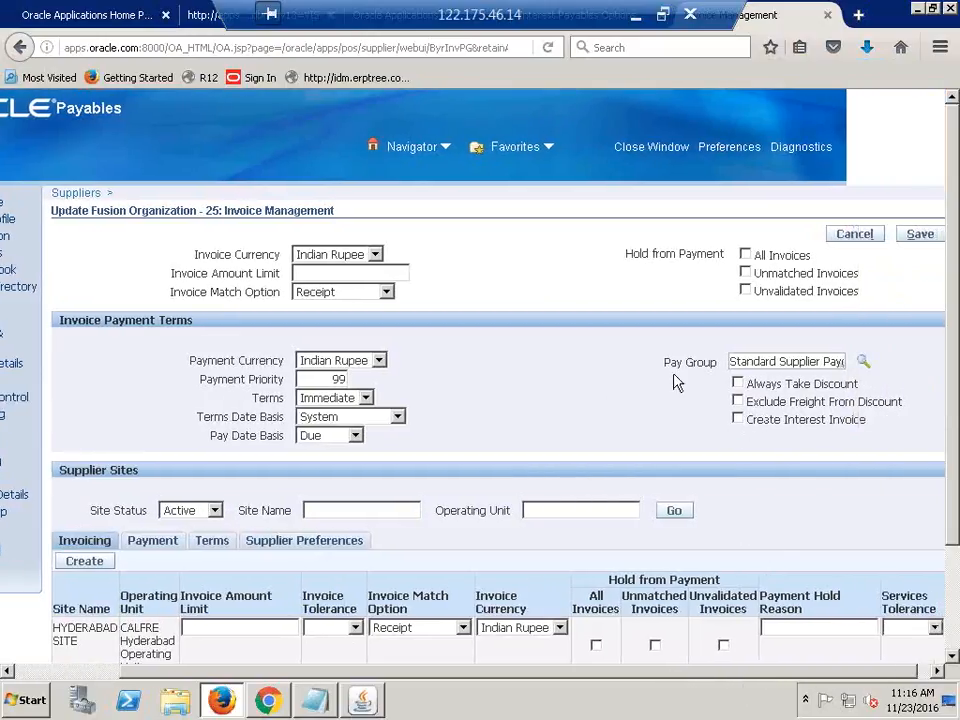
left_click(739, 421)
left_click(918, 236)
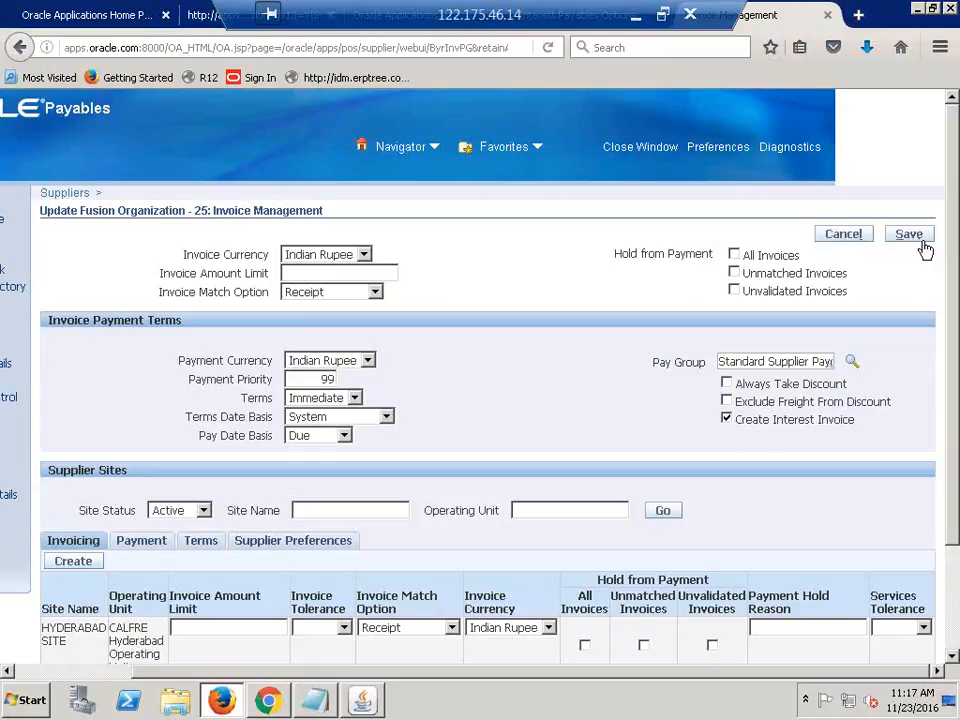
left_click(912, 235)
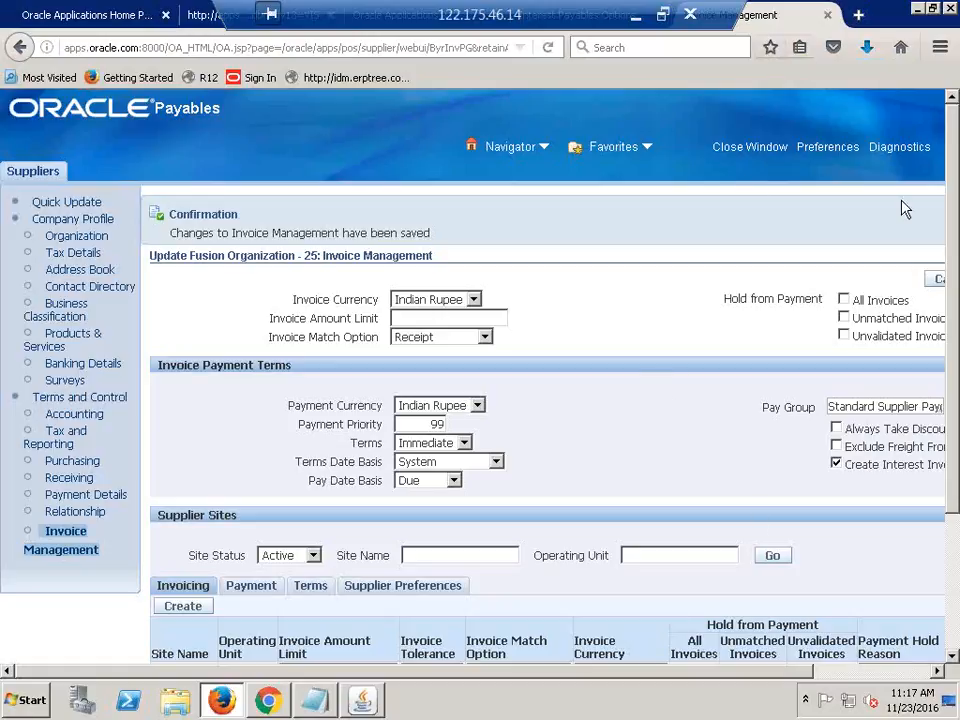
Return to the Oracle Applications Navigator and open the Interest Rates form from the Payment setup group
left_click(362, 703)
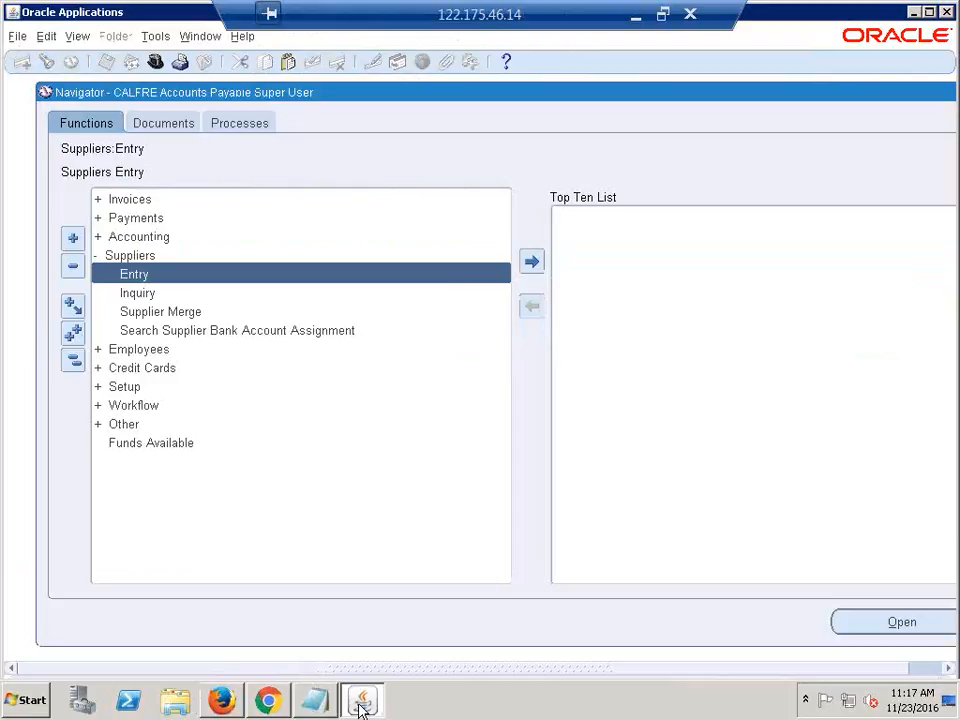
left_click(73, 362)
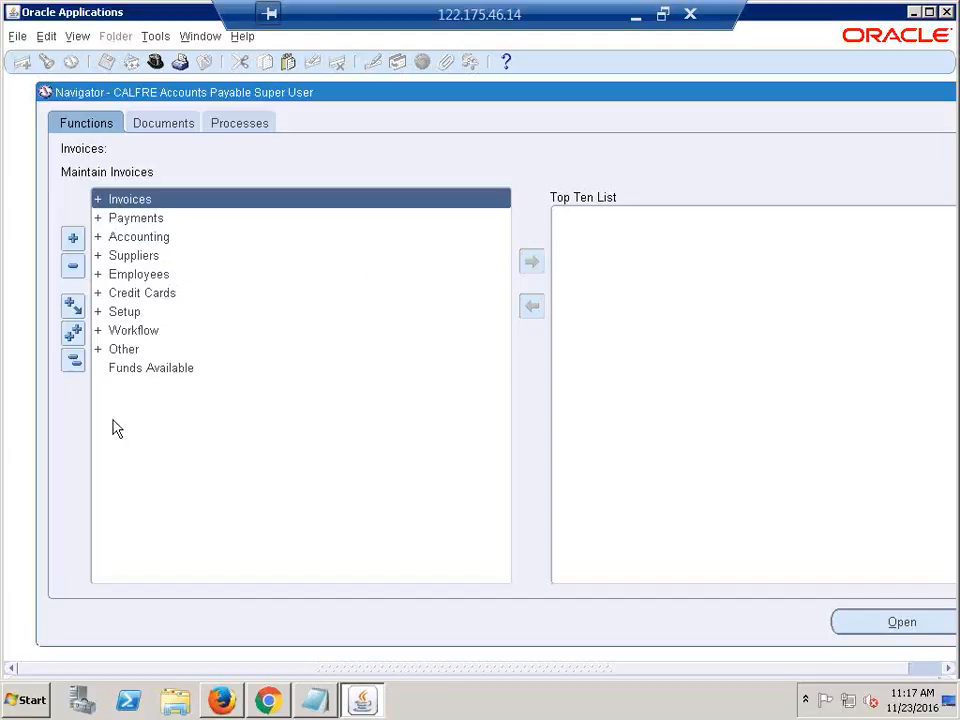
left_click(126, 297)
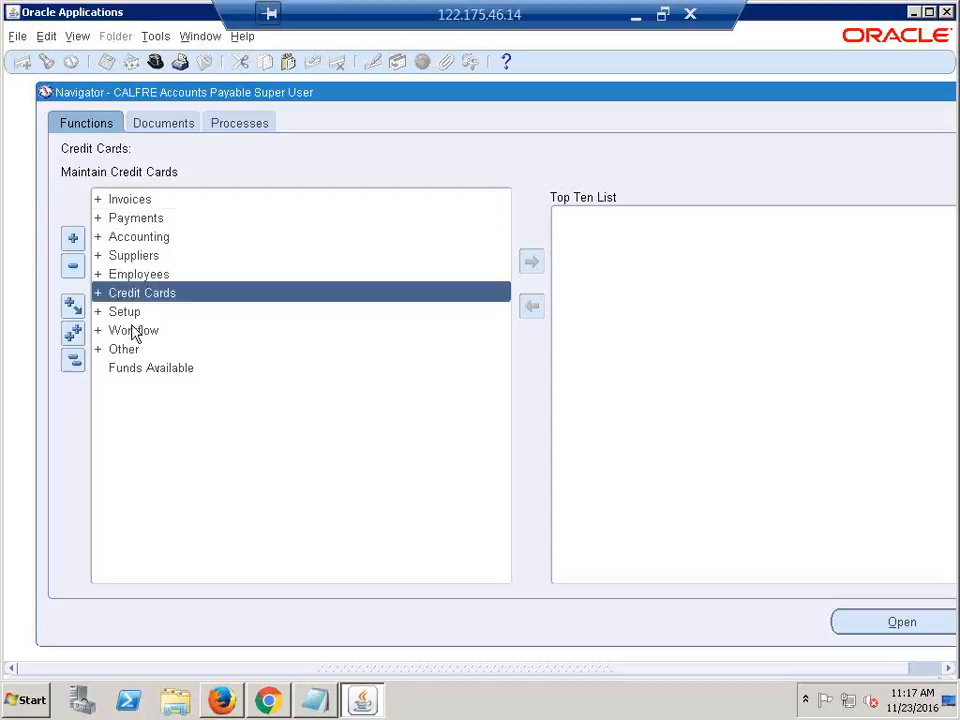
left_click(133, 316)
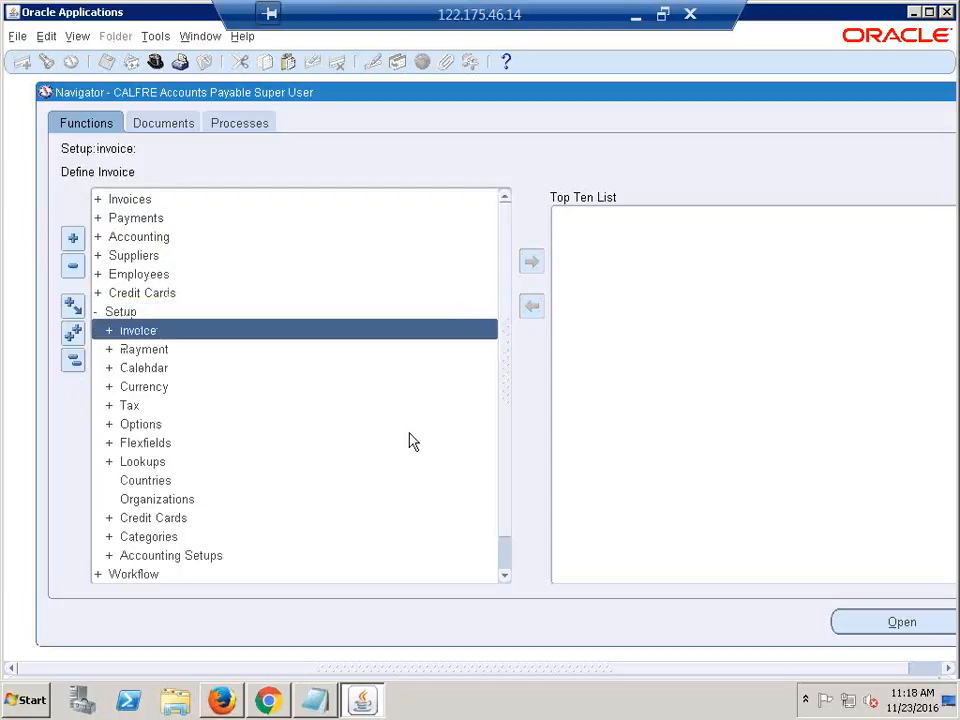
key("Return")
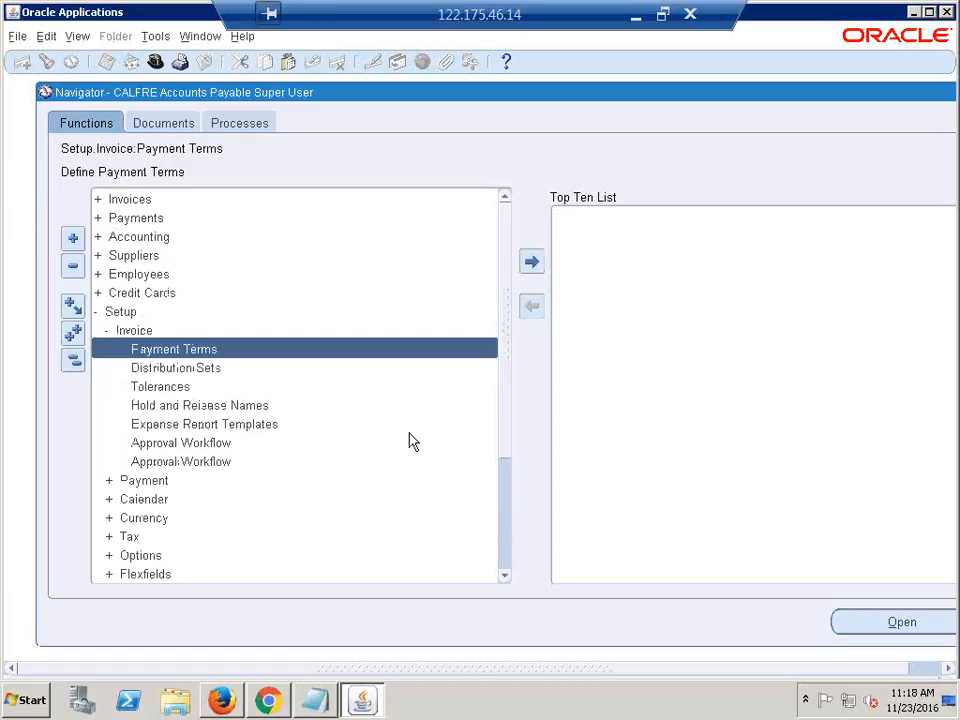
key("Up")
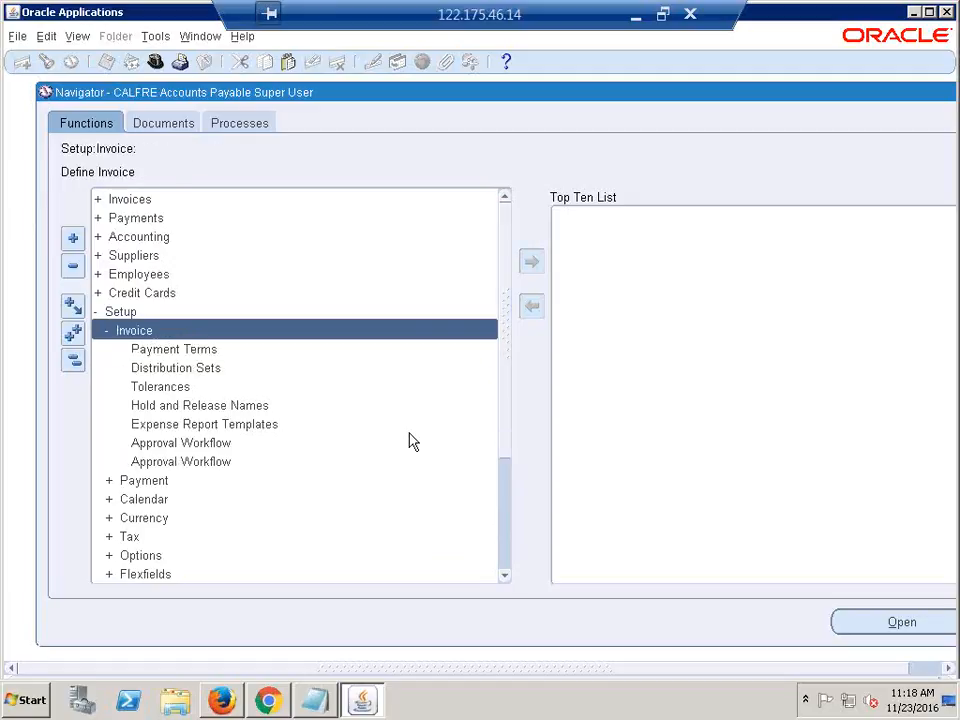
key("Return")
key("Down")
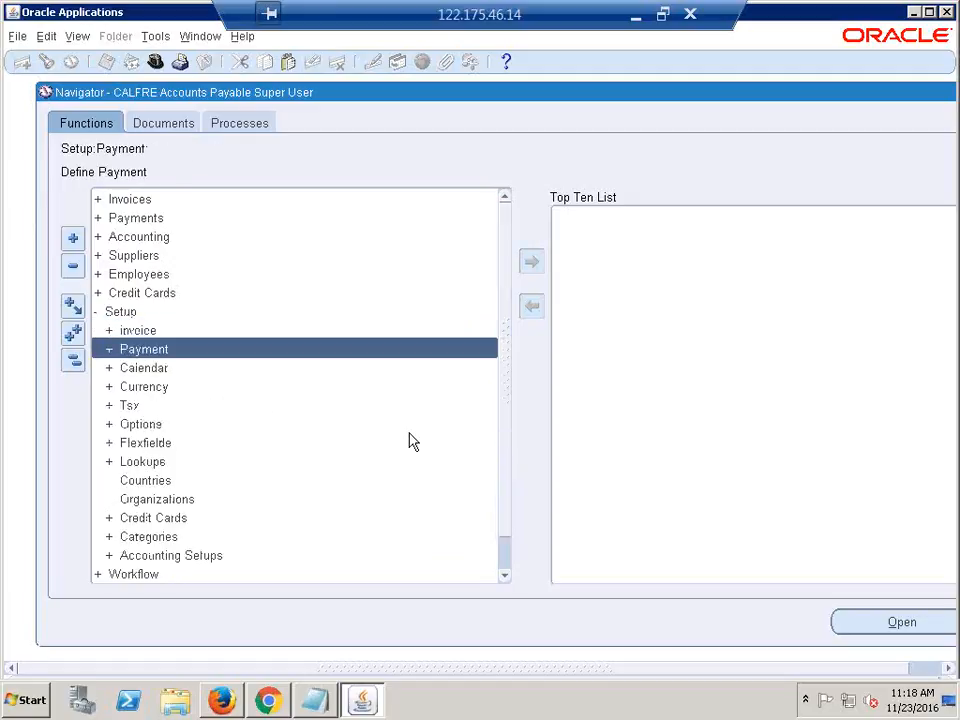
key("Return")
key("Down")
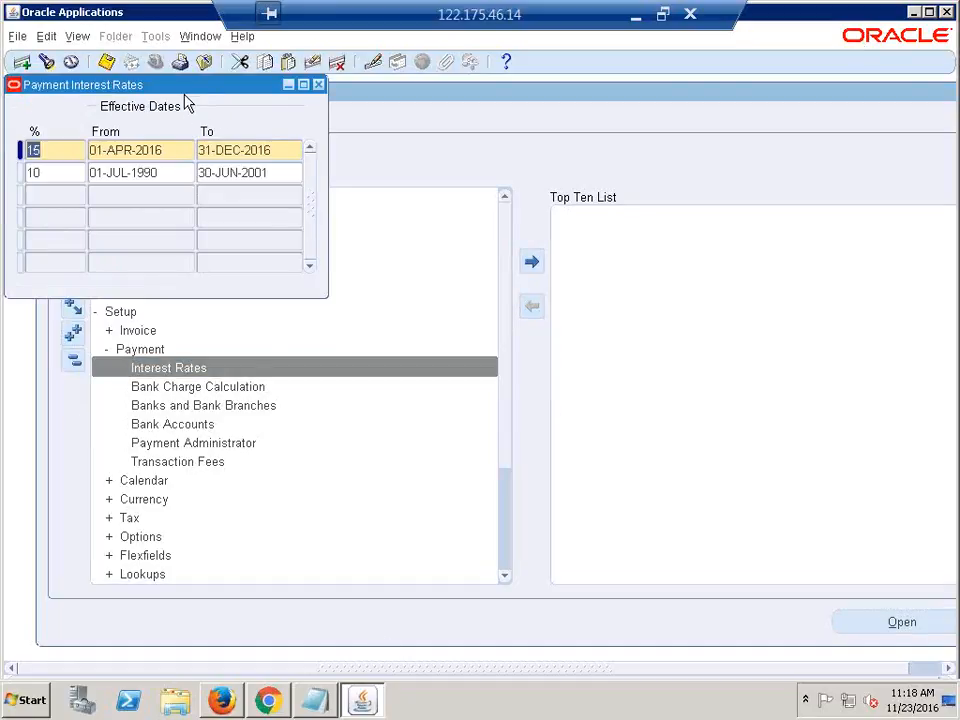
Move the Payment Interest Rates window clear and set the rate effective from 01-APR-2016 to 14 percent
left_click_drag(186, 94, 476, 206)
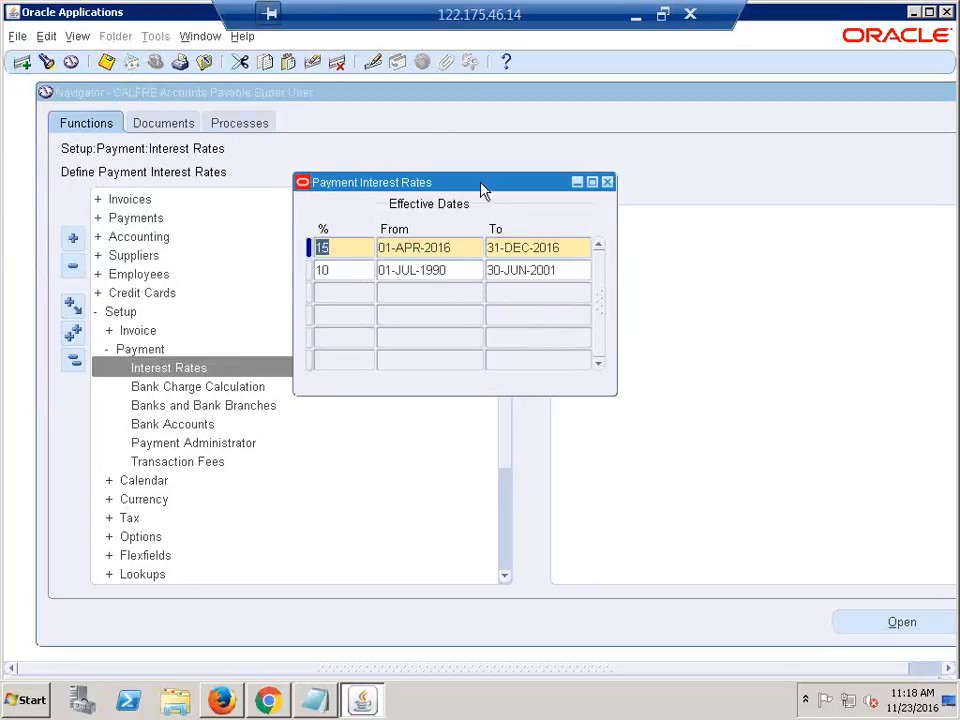
left_click_drag(484, 189, 480, 192)
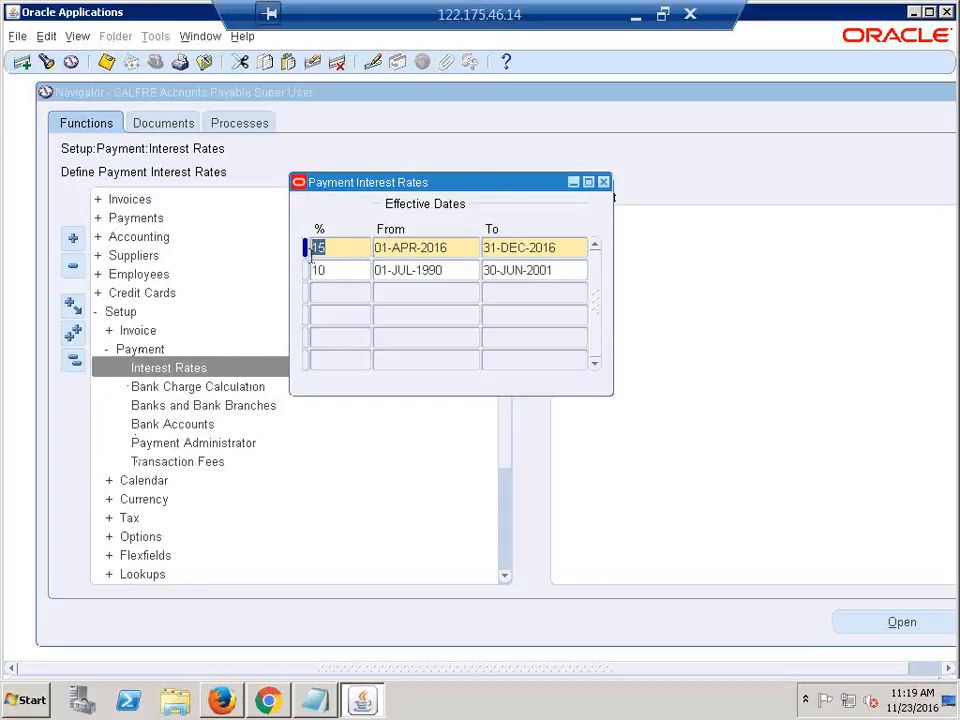
type("14")
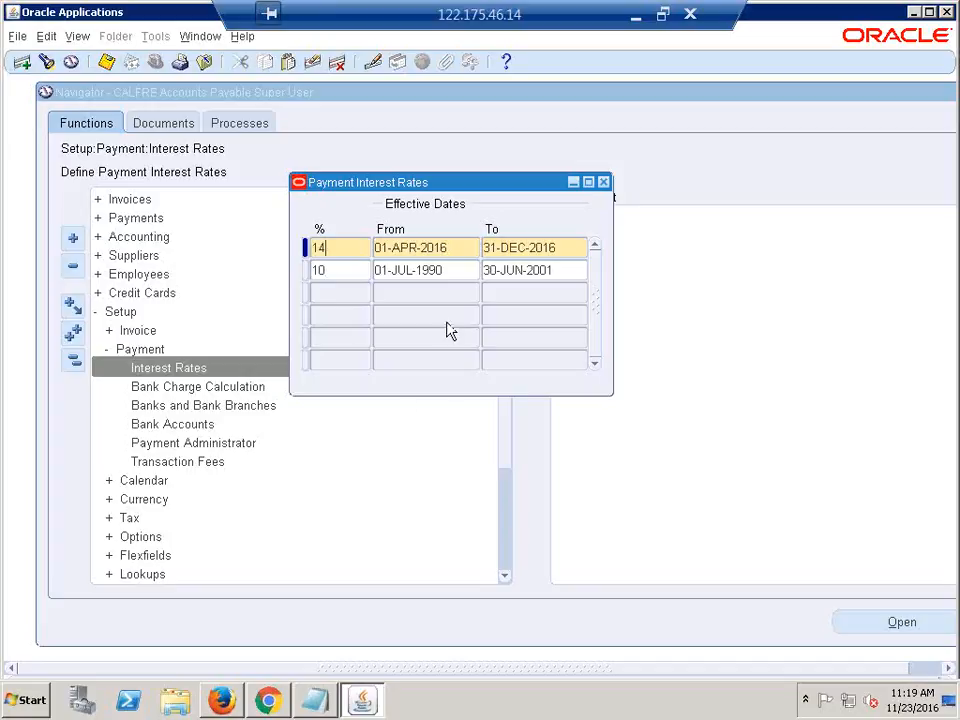
key("Tab")
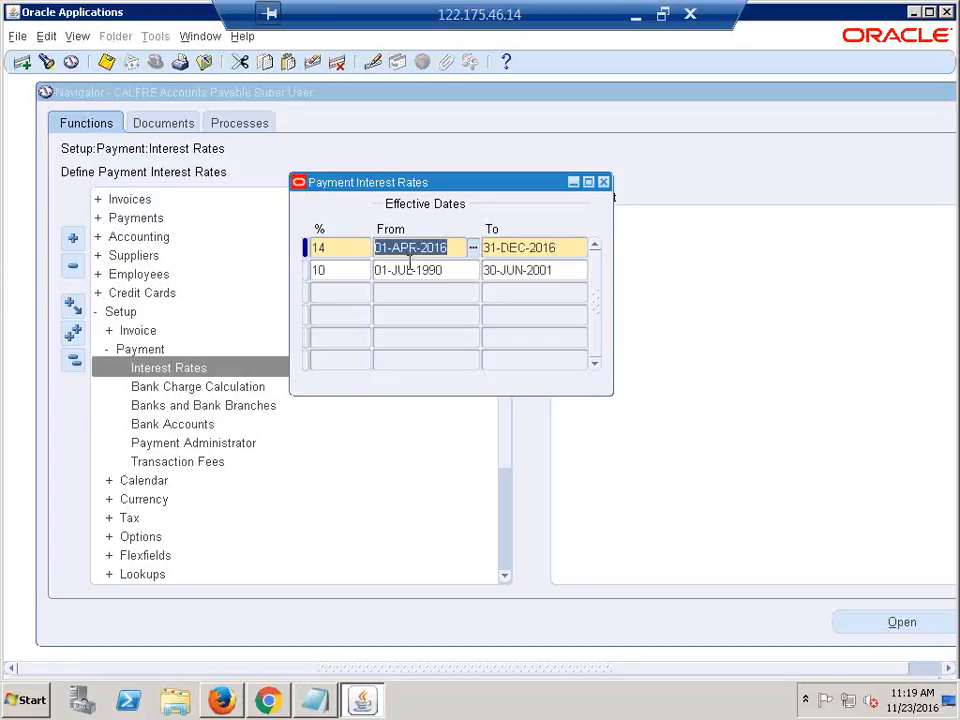
Re-enter the year in the 14 percent rate's end date, keeping the date as 31-DEC-2016
left_click(568, 255)
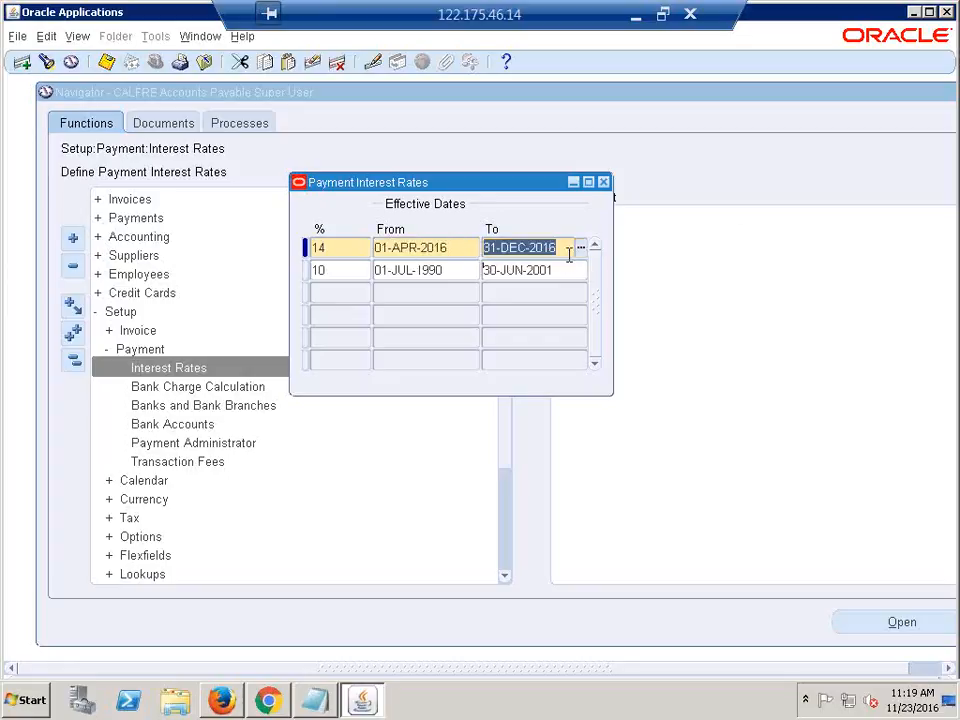
left_click(571, 254)
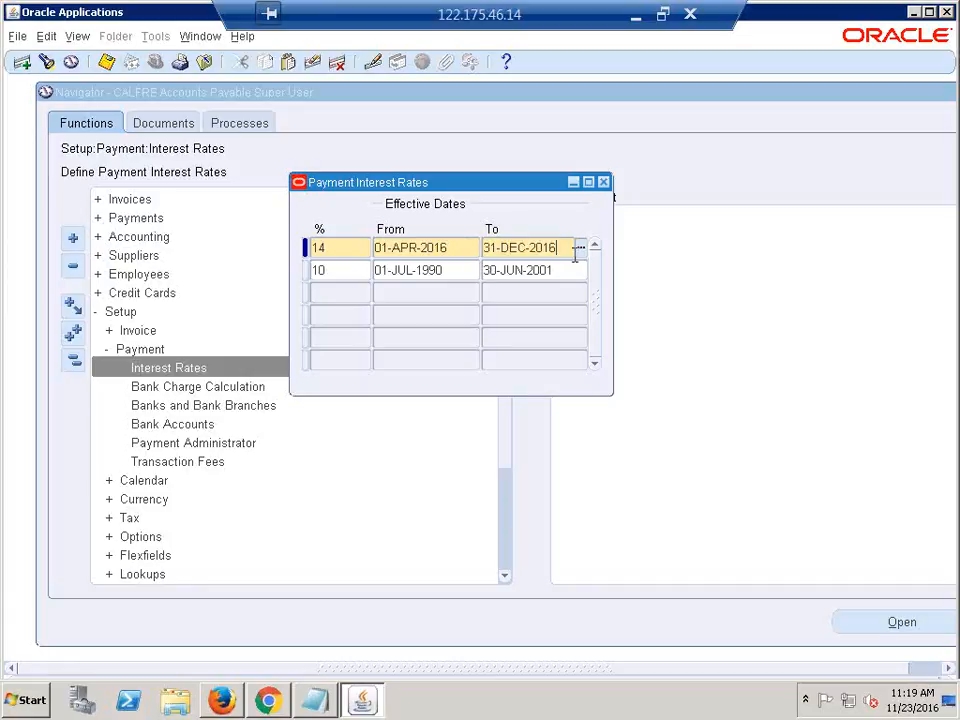
key("BackSpace")
key("BackSpace")
type("16")
key("Tab")
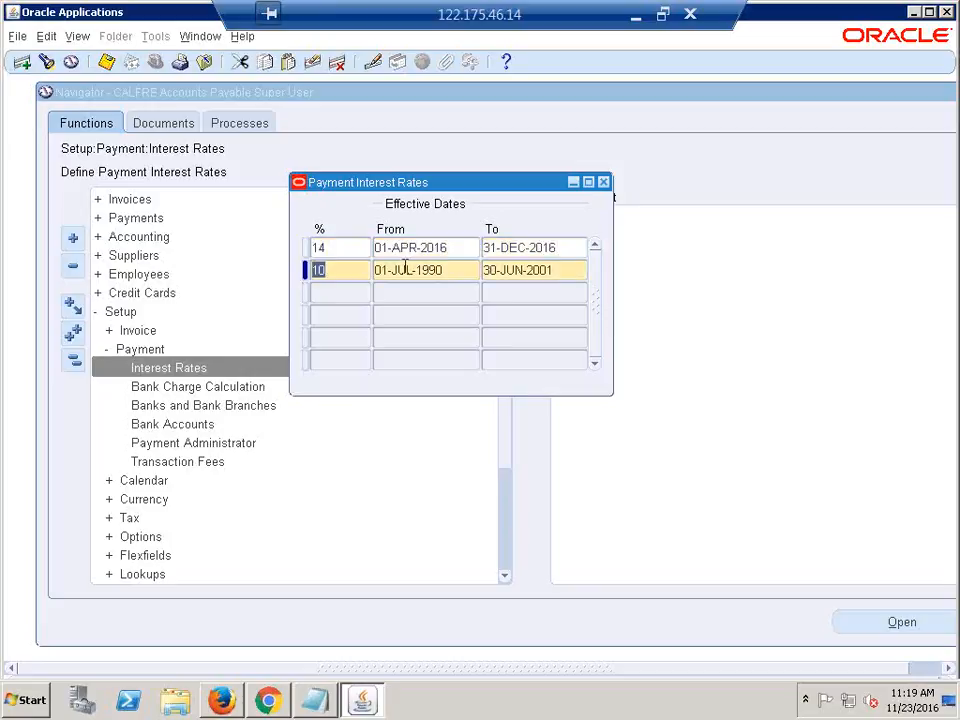
Close the Payment Interest Rates form and collapse the Navigator function tree
left_click(335, 250)
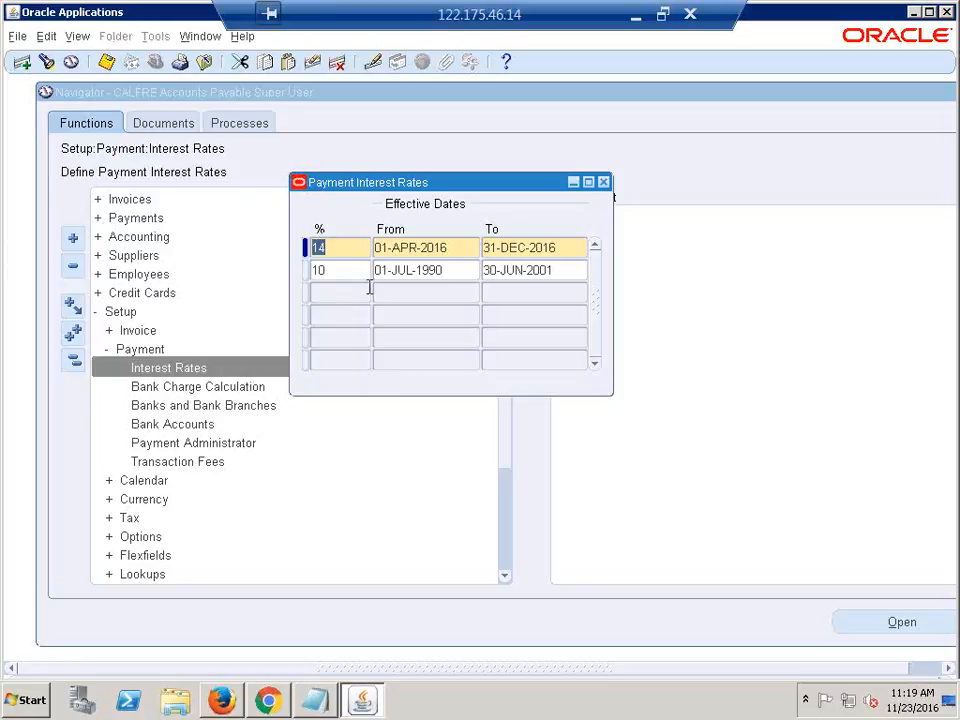
left_click(334, 250)
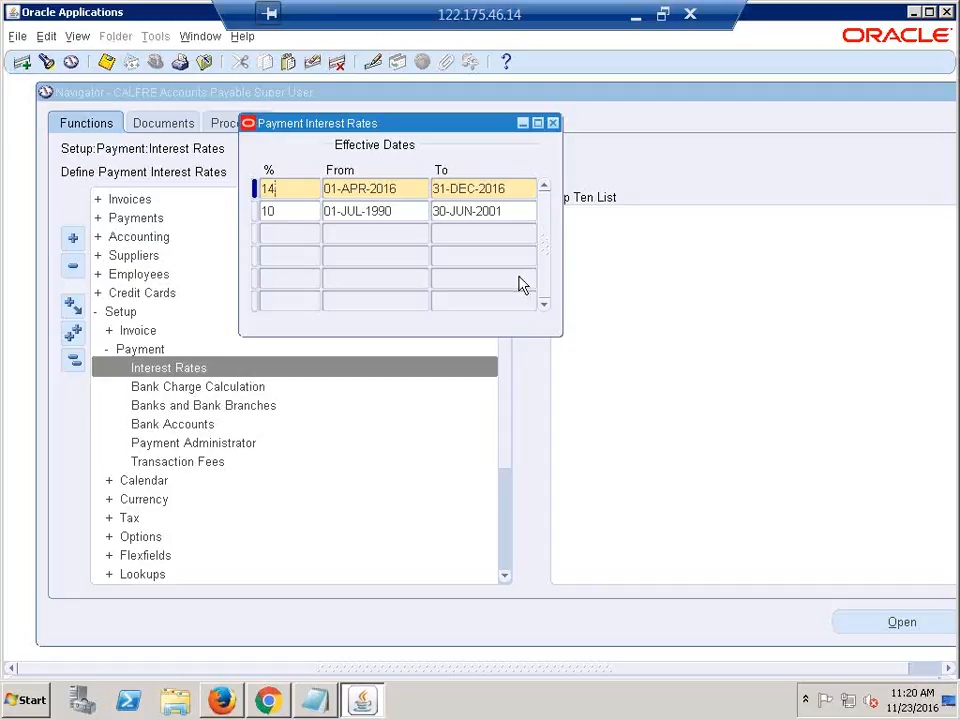
left_click(448, 283)
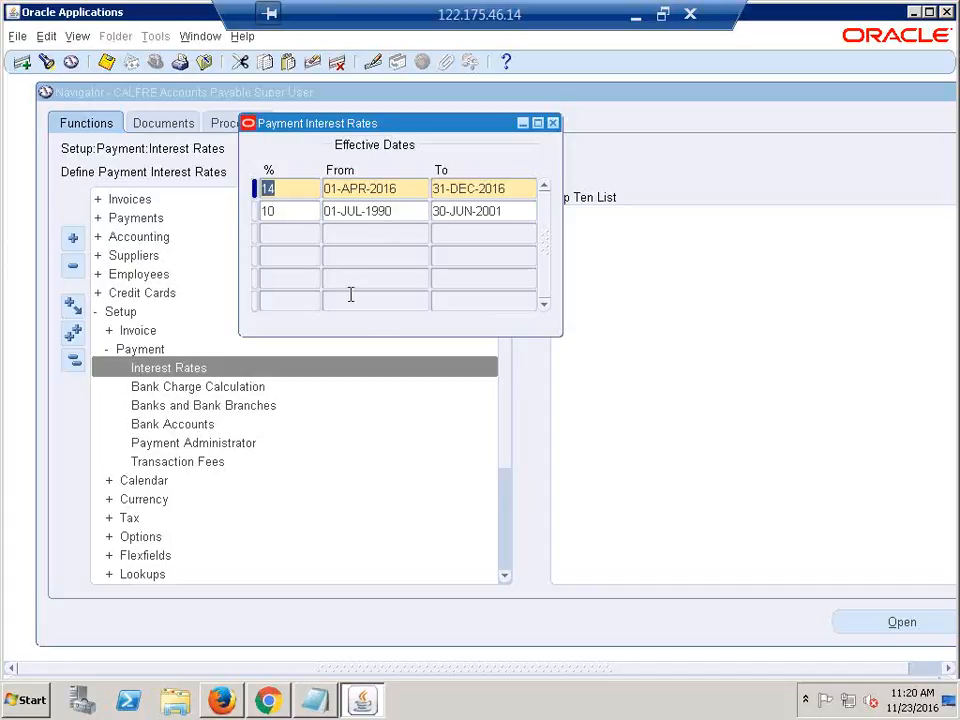
left_click(556, 123)
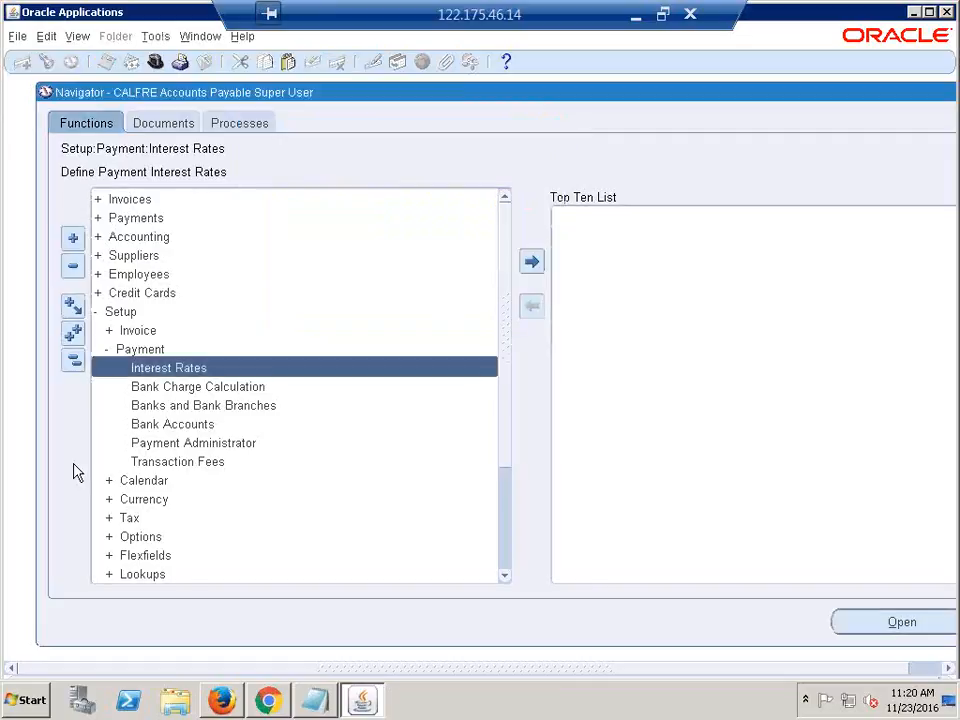
left_click(73, 360)
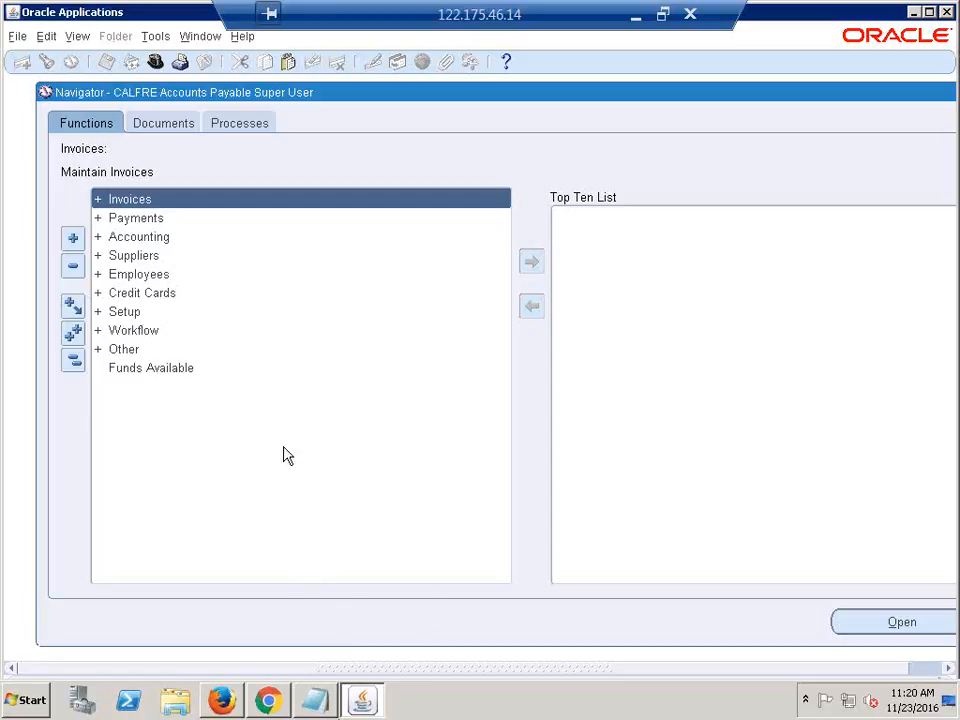
Switch to the Recap workbook in Excel and review the Interest Invoice setup tasks and the standard invoice creation task
left_click(635, 15)
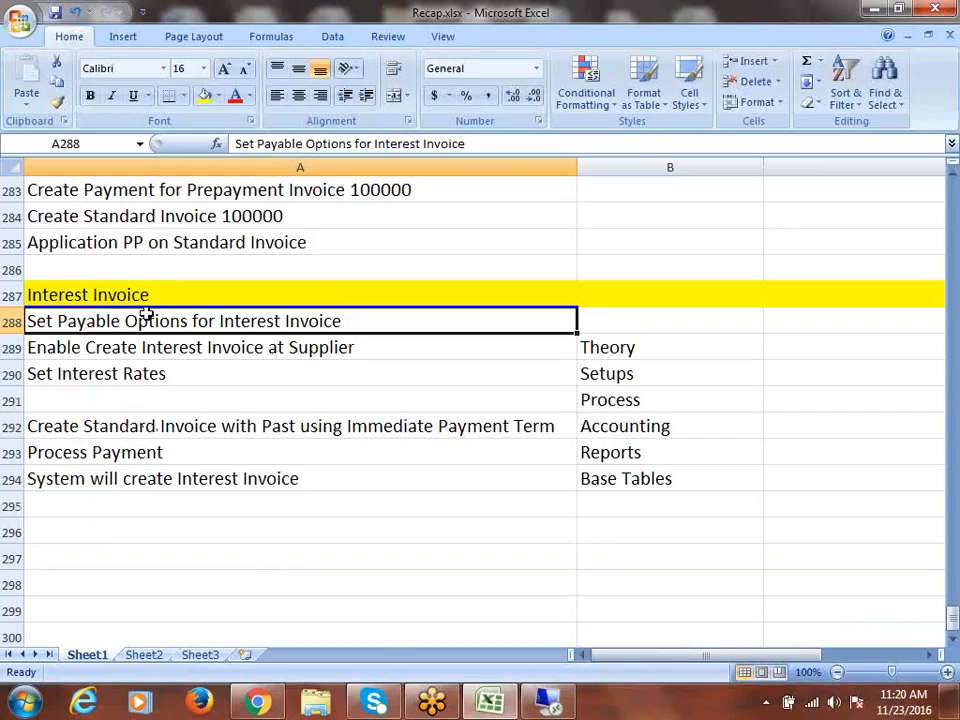
left_click_drag(150, 321, 160, 365)
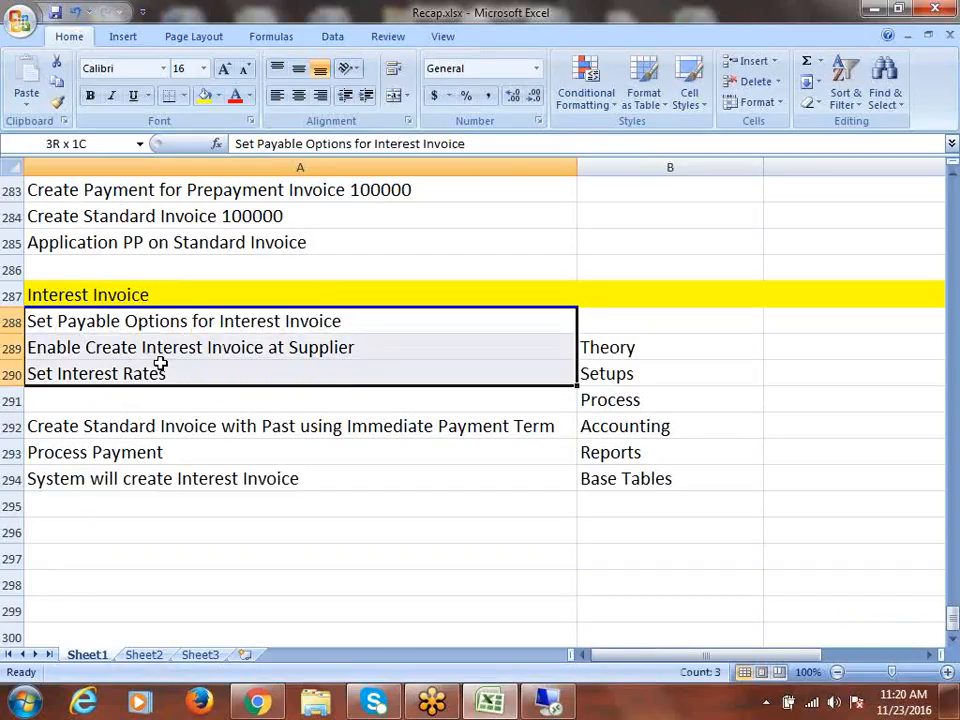
left_click(148, 426)
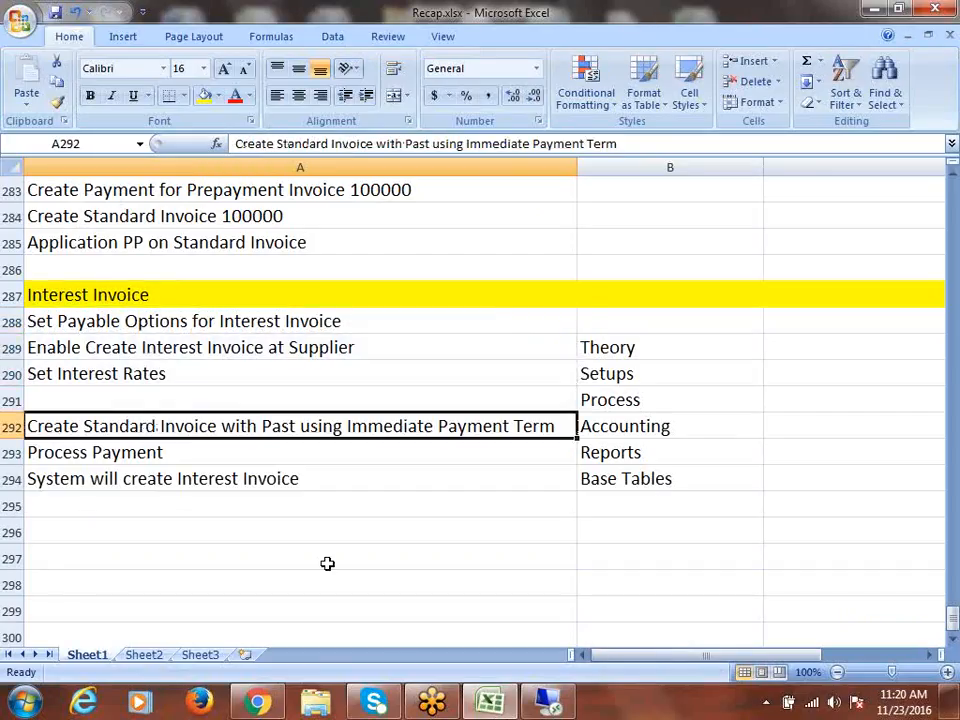
Return to the Oracle Applications Navigator in the remote session and expand the Invoices group
left_click(548, 703)
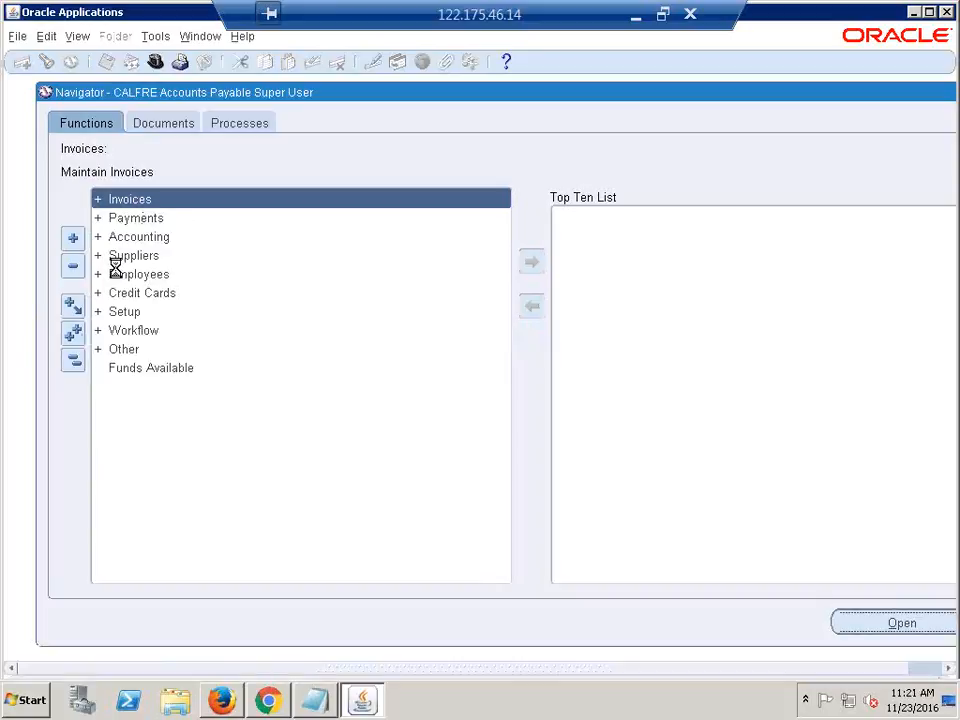
double_click(139, 202)
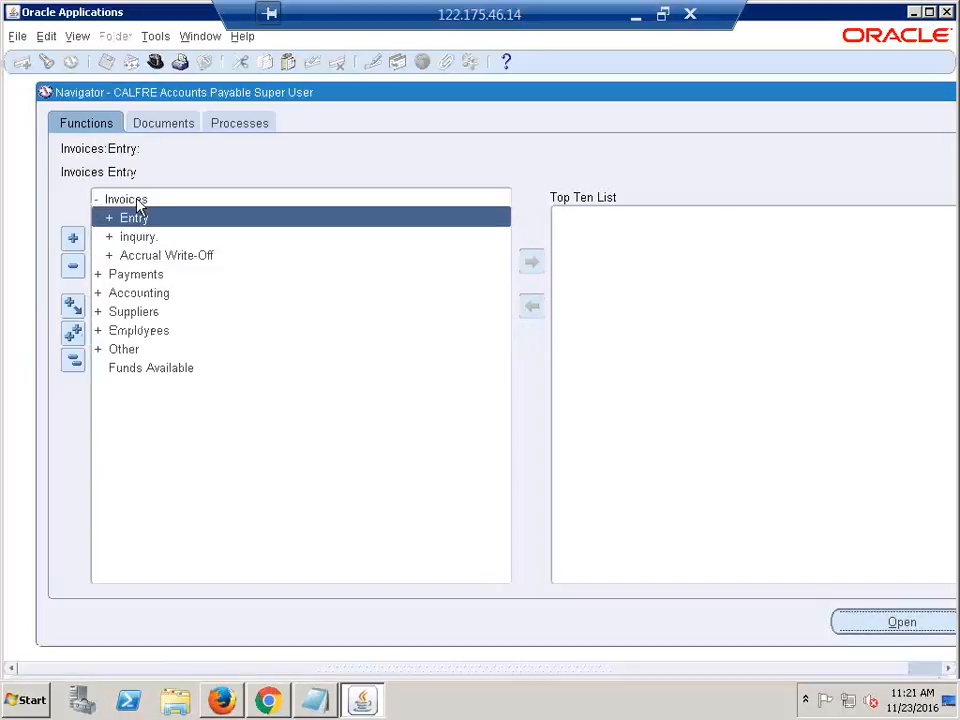
double_click(171, 211)
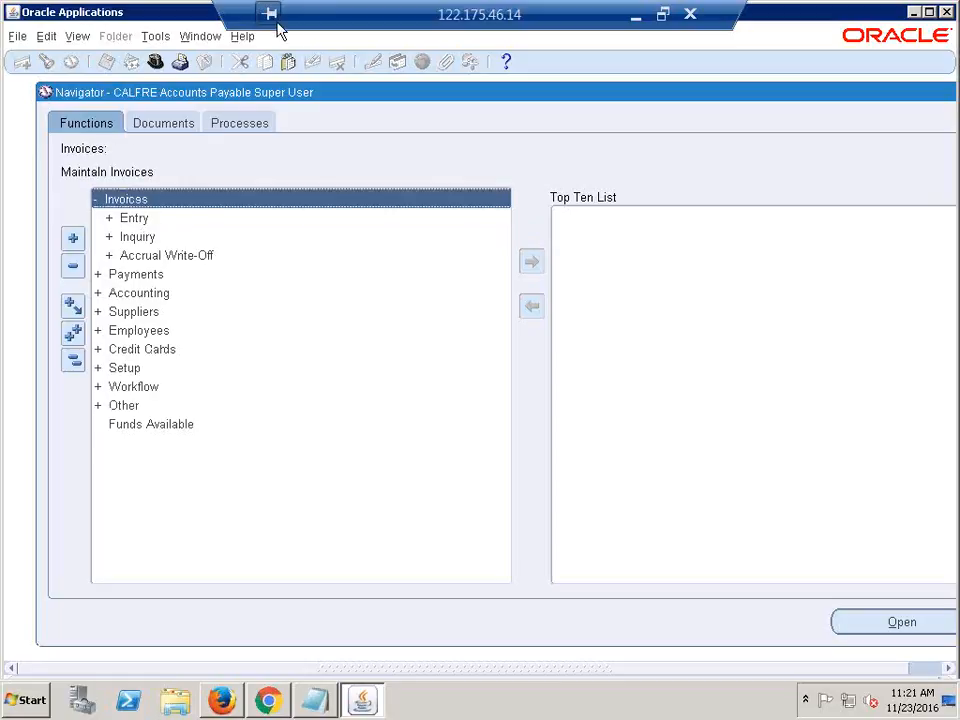
left_click(632, 17)
left_click(427, 705)
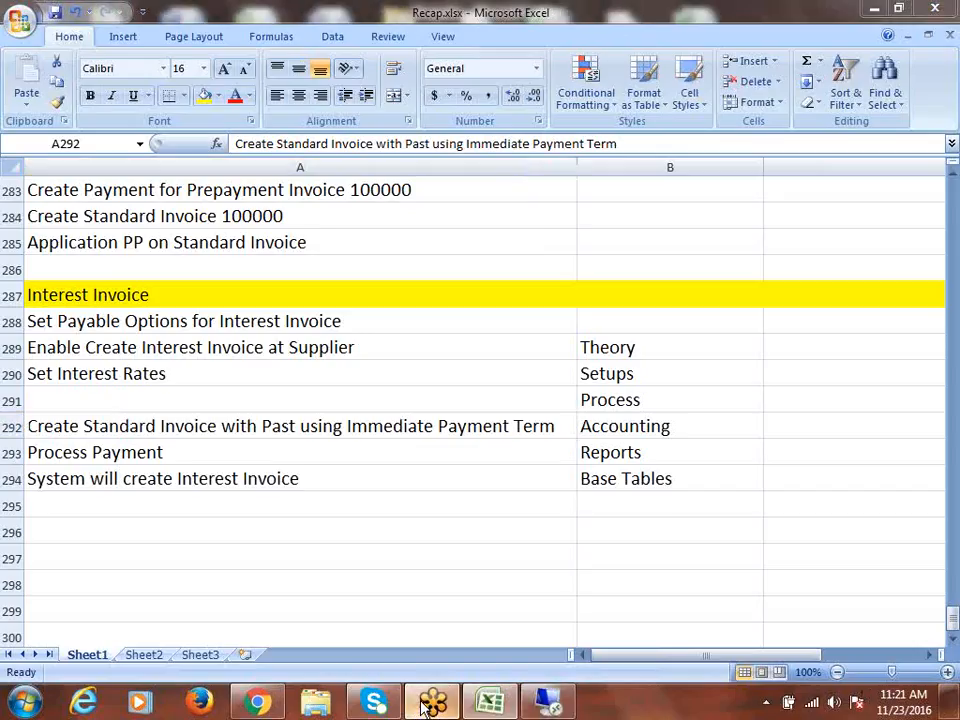